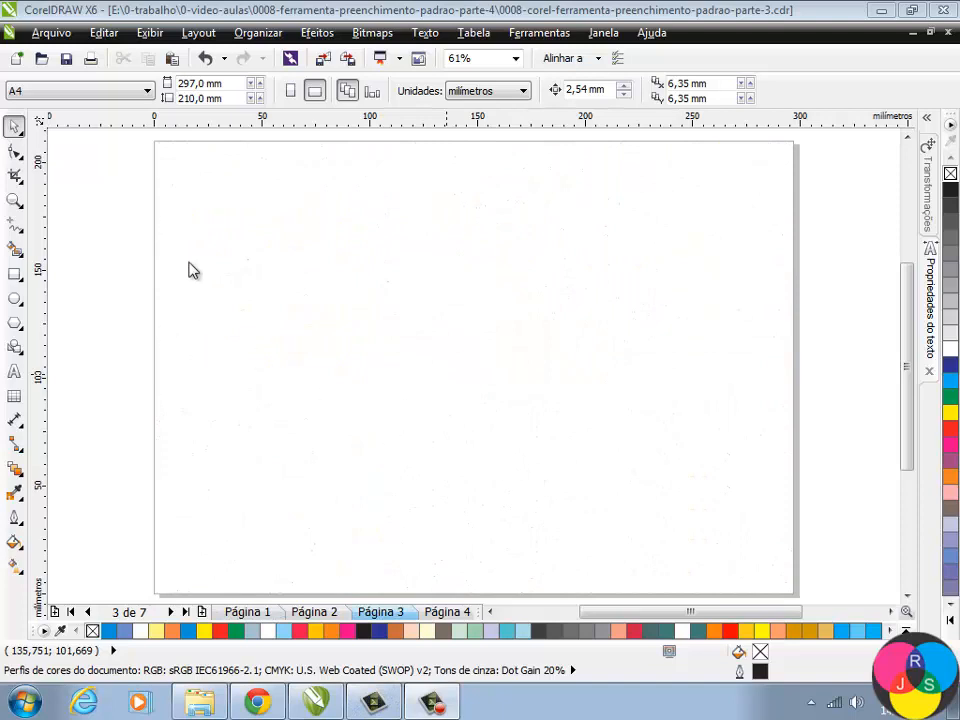
# - Create a rectangle covering the whole page and give it a two-colour pattern fill using the polka-dot circle pattern
pyautogui.doubleClick(15, 275)
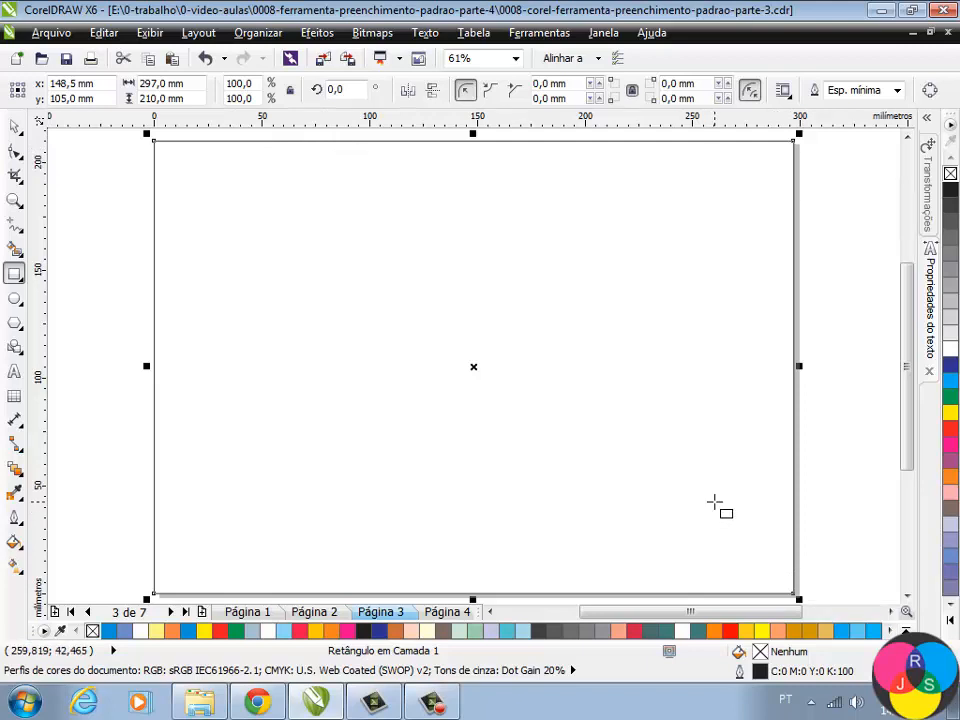
pyautogui.click(14, 544)
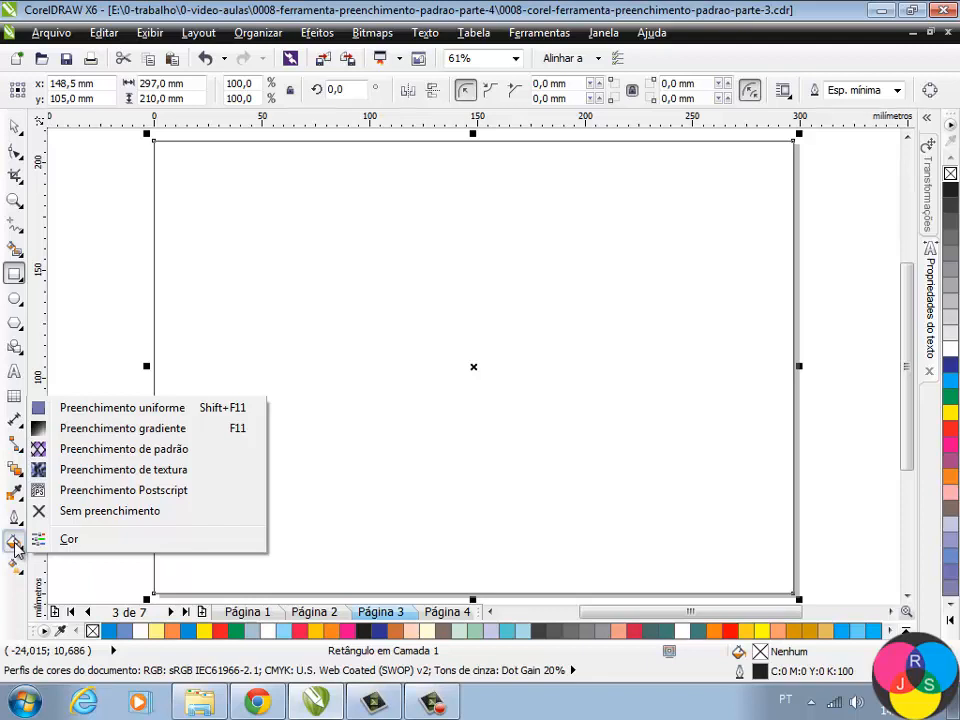
pyautogui.click(102, 452)
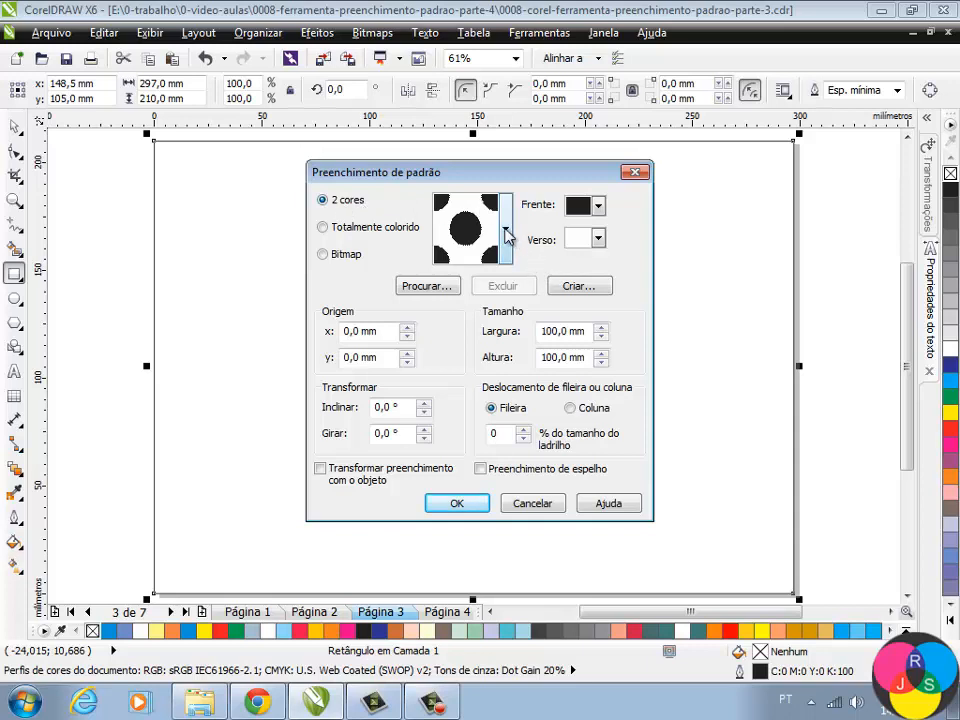
pyautogui.click(506, 232)
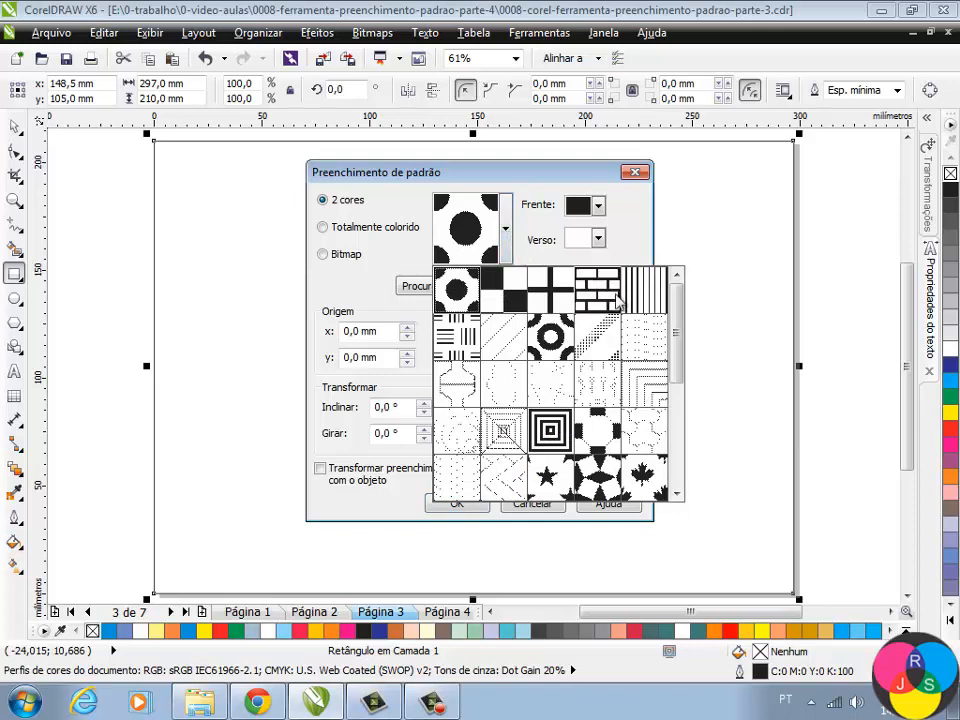
pyautogui.moveTo(681, 326)
pyautogui.mouseDown()
pyautogui.moveTo(699, 452)
pyautogui.moveTo(686, 315)
pyautogui.moveTo(686, 422)
pyautogui.moveTo(677, 379)
pyautogui.moveTo(677, 311)
pyautogui.moveTo(684, 400)
pyautogui.moveTo(697, 380)
pyautogui.moveTo(692, 302)
pyautogui.mouseUp()
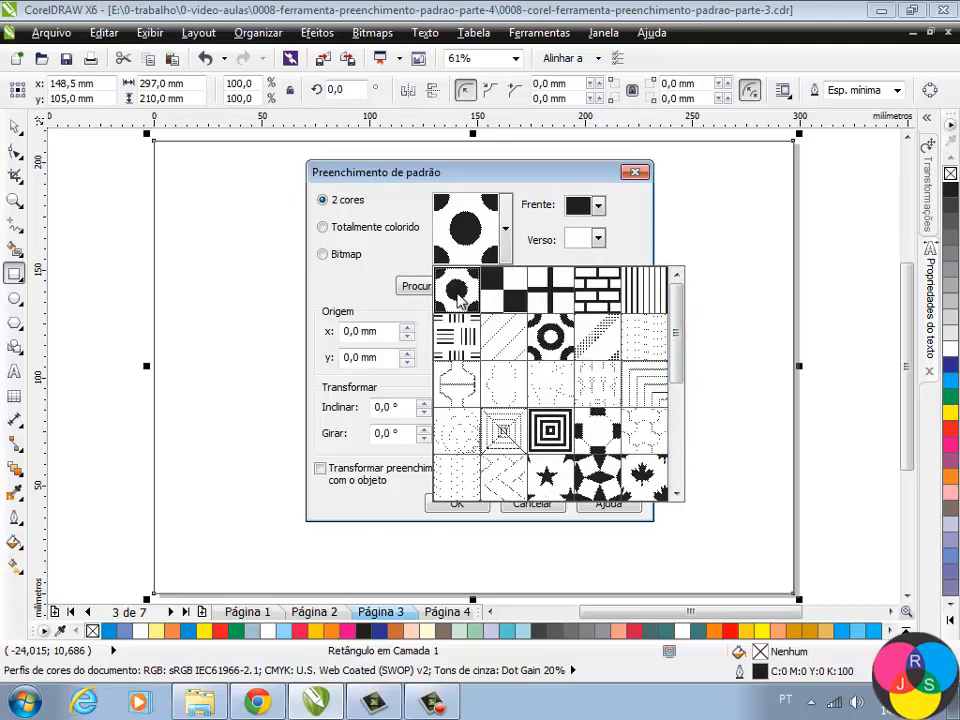
pyautogui.click(464, 302)
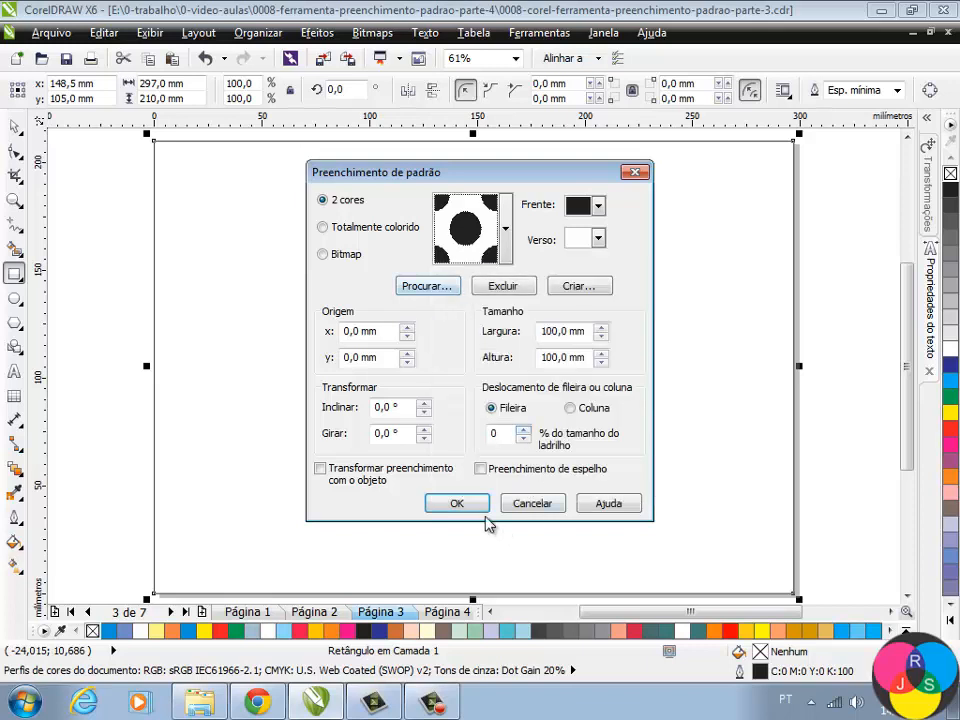
pyautogui.click(456, 504)
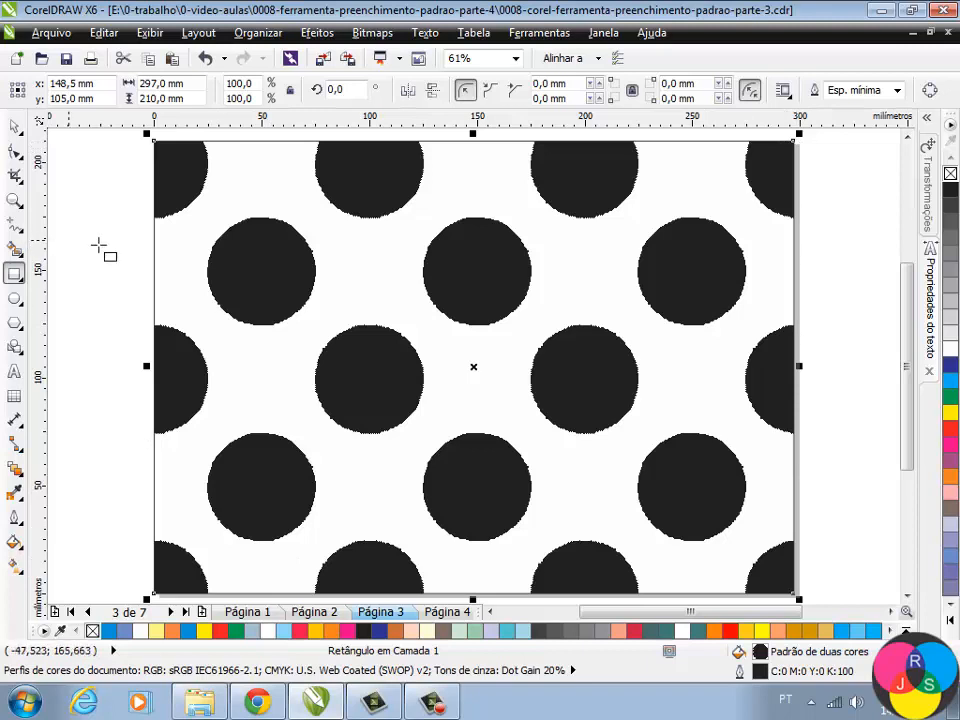
# - Set the height of the rectangle's pattern fill tile to 50 mm
pyautogui.click(14, 127)
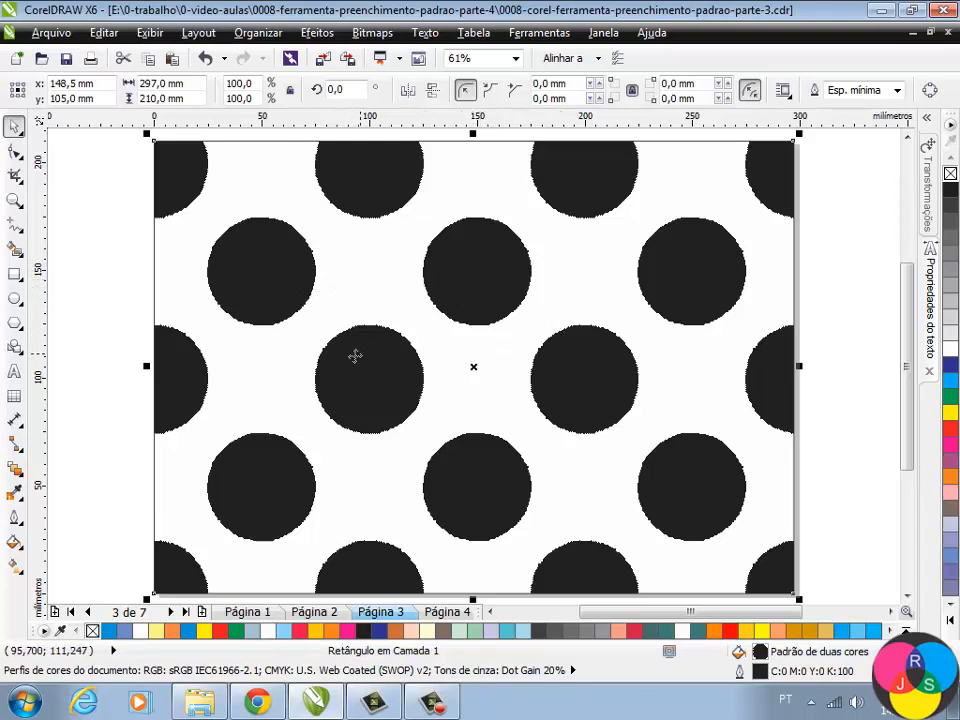
pyautogui.click(14, 543)
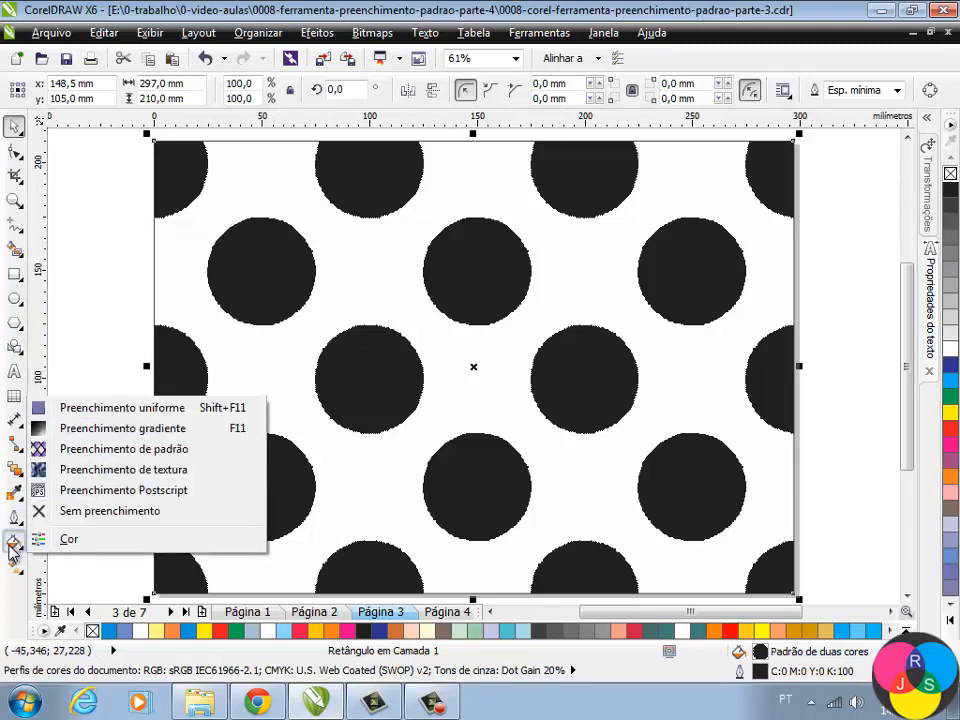
pyautogui.click(119, 450)
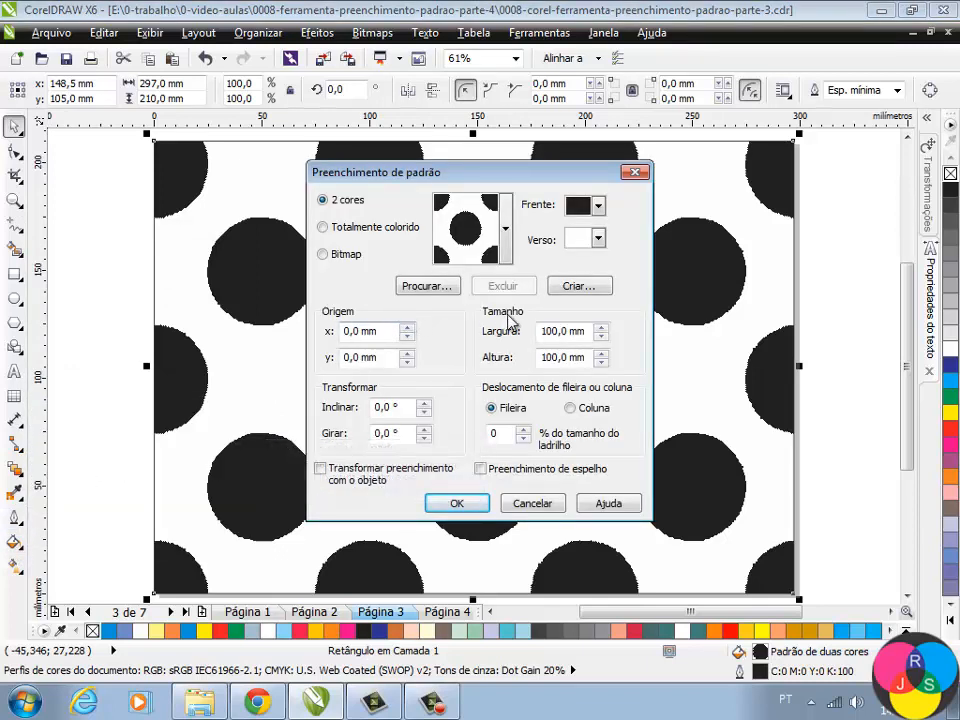
pyautogui.doubleClick(545, 357)
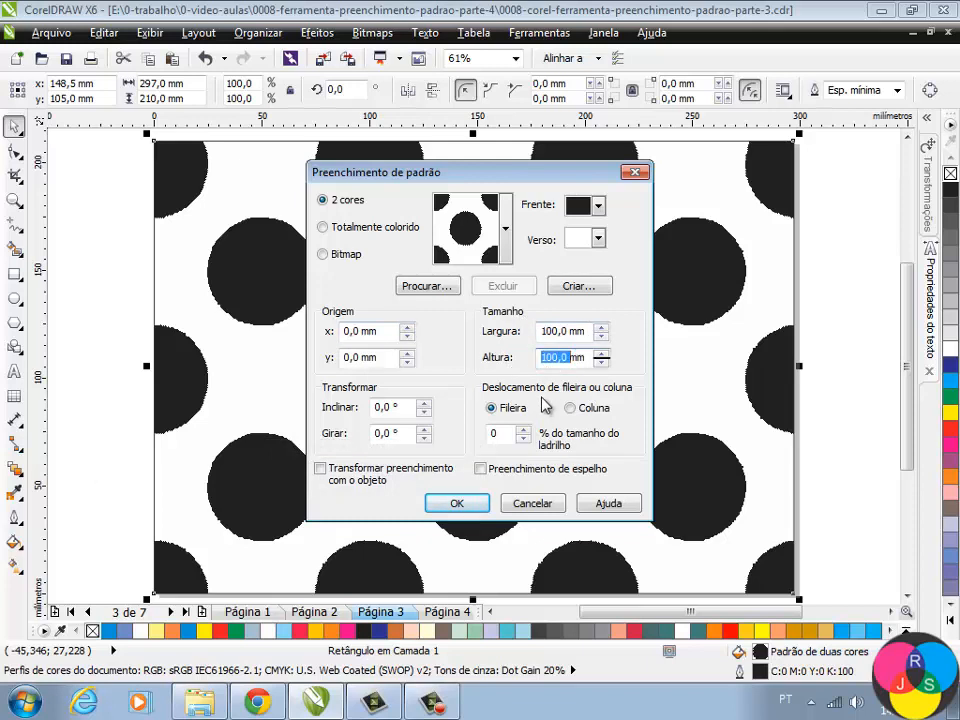
pyautogui.write('5')
pyautogui.click(457, 504)
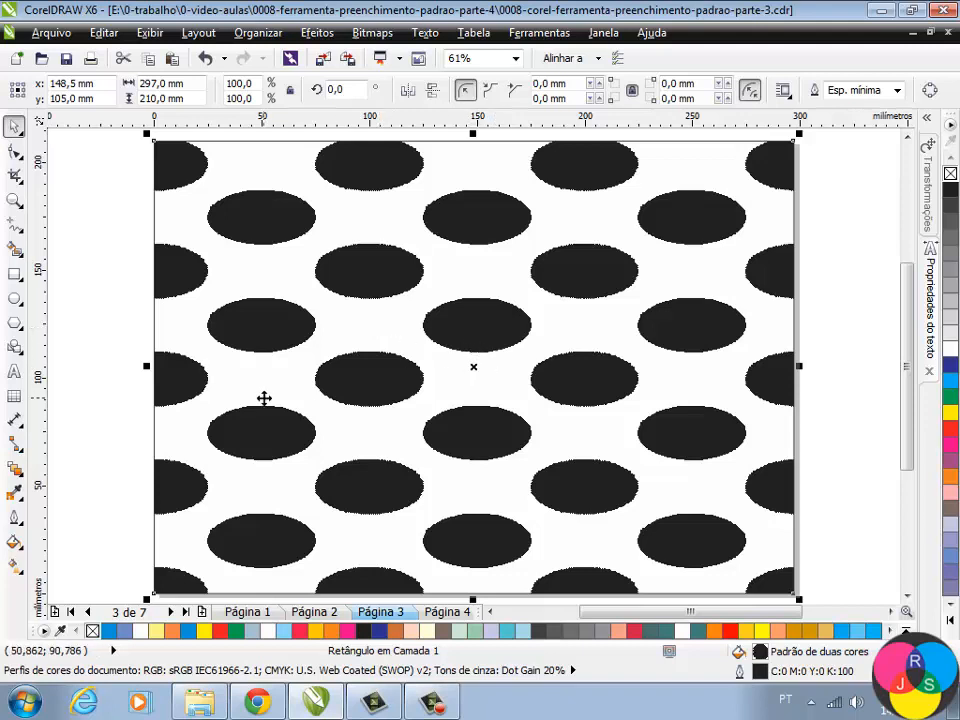
# - Set the pattern fill tile of the rectangle to 25 mm wide and 25 mm high
pyautogui.click(14, 542)
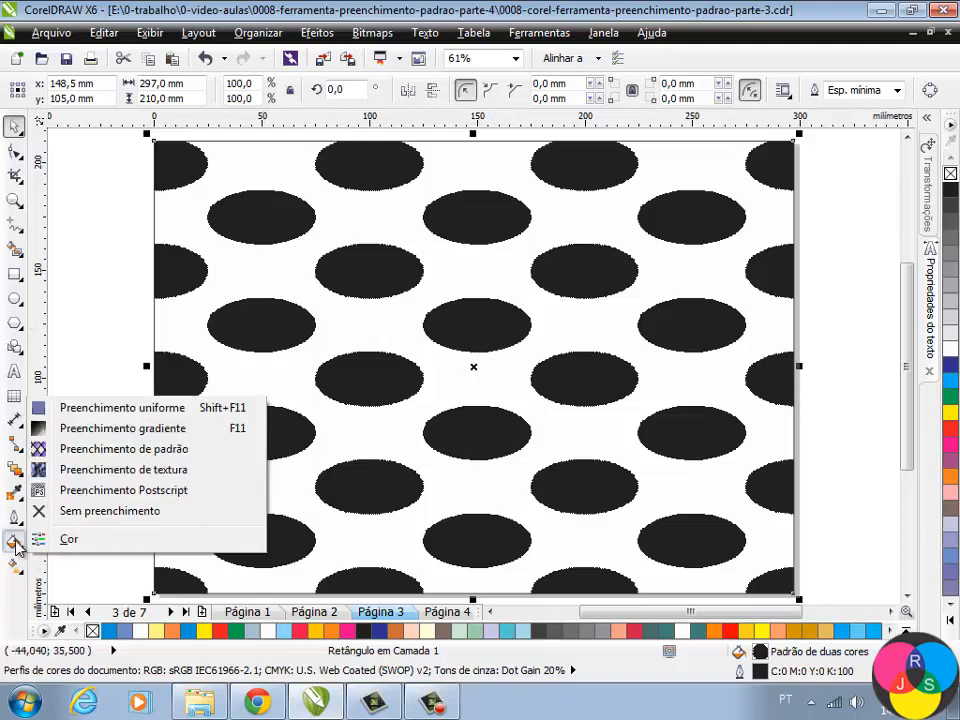
pyautogui.click(108, 456)
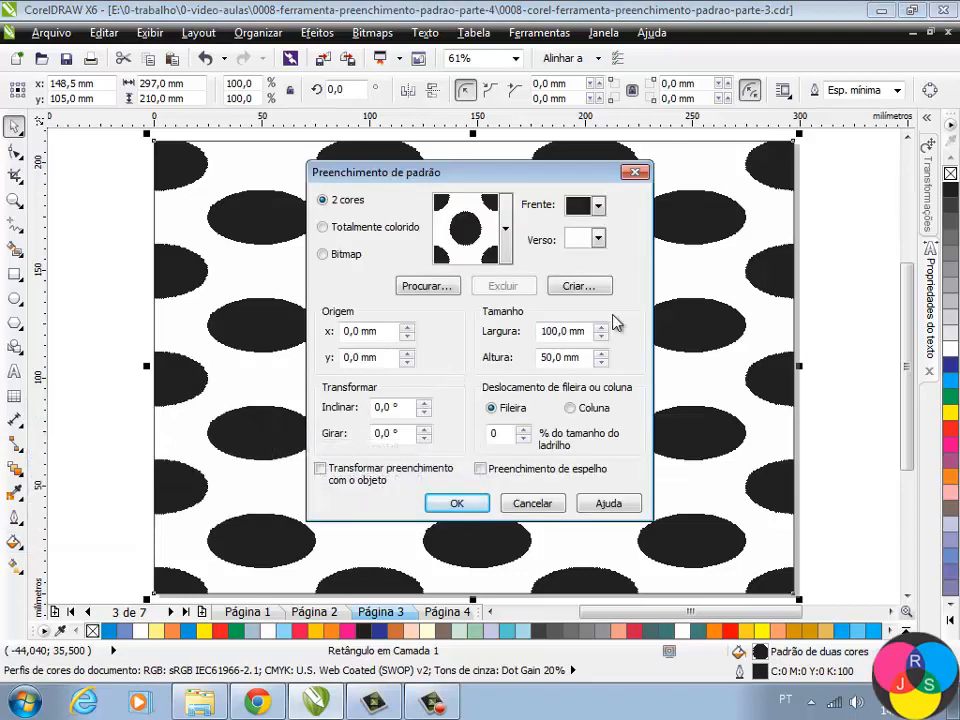
pyautogui.doubleClick(545, 331)
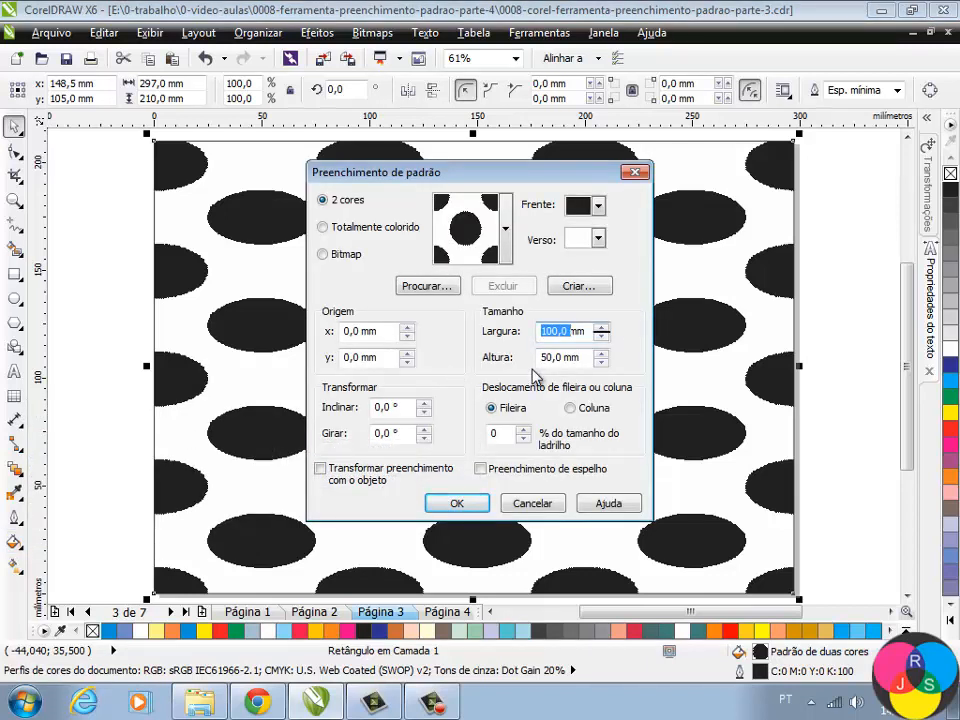
pyautogui.write('25')
pyautogui.doubleClick(545, 357)
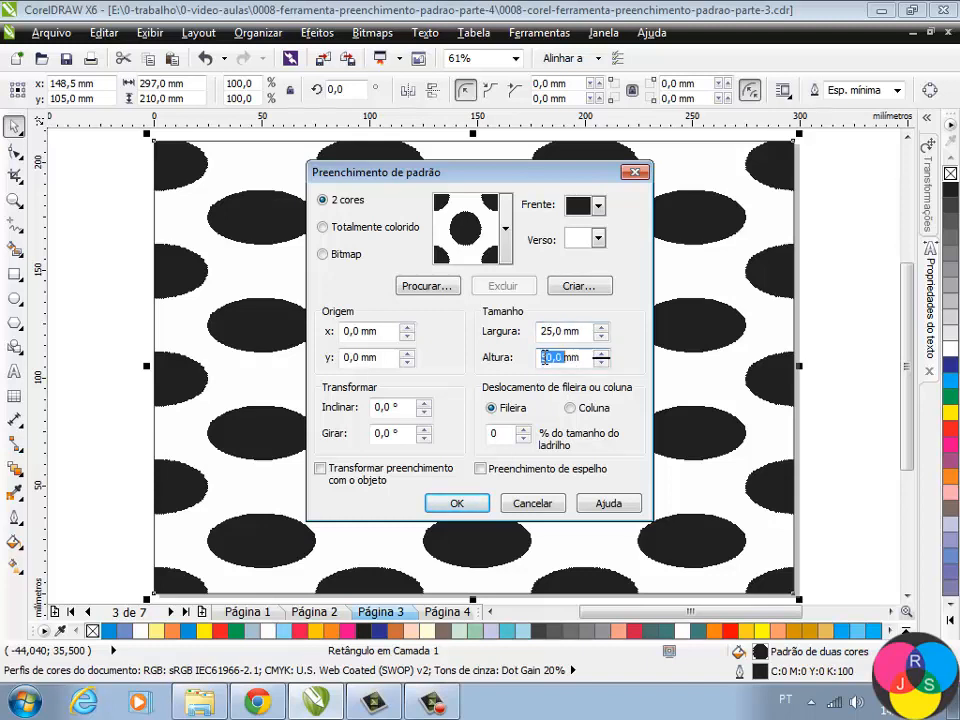
pyautogui.write('25')
pyautogui.click(456, 504)
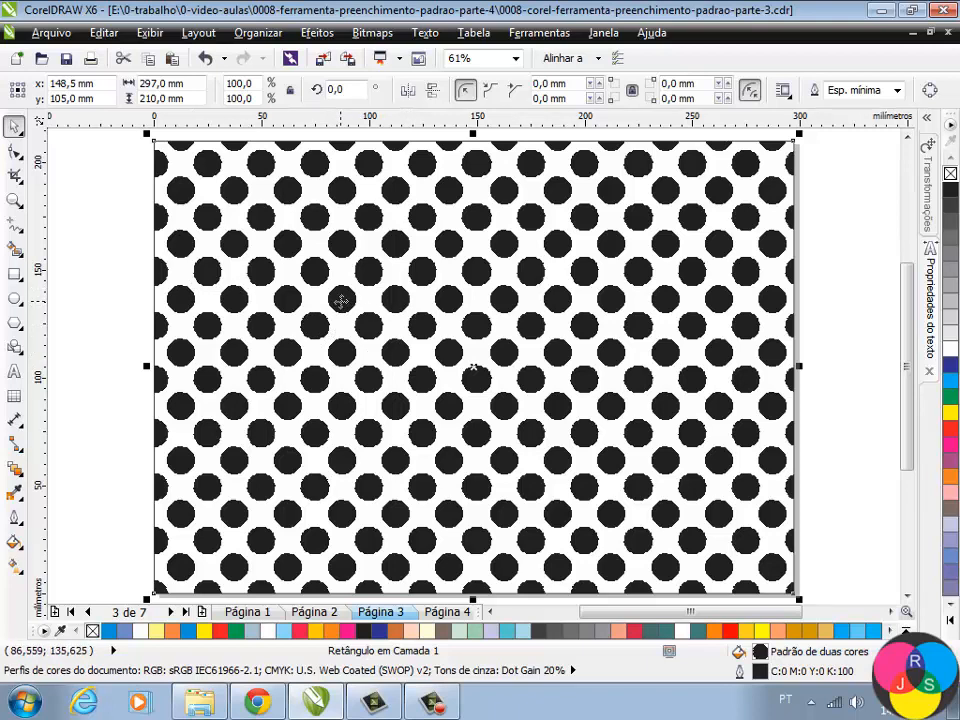
# - Browse the available two-colour patterns, keep the polka dots, and skew the rectangle's pattern fill by 15 degrees
pyautogui.click(14, 542)
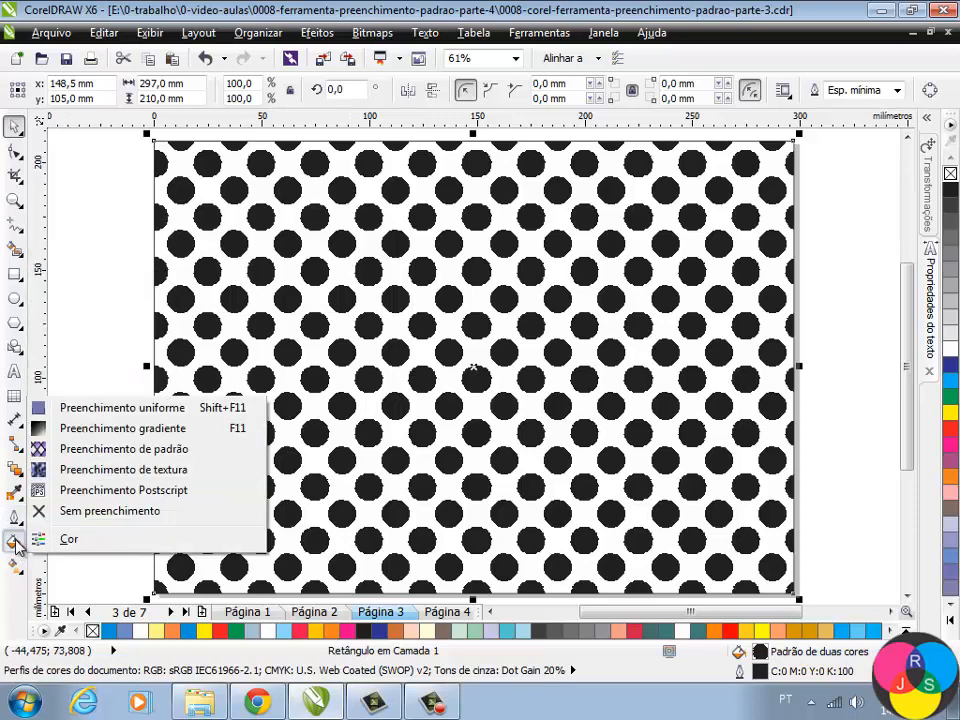
pyautogui.click(100, 452)
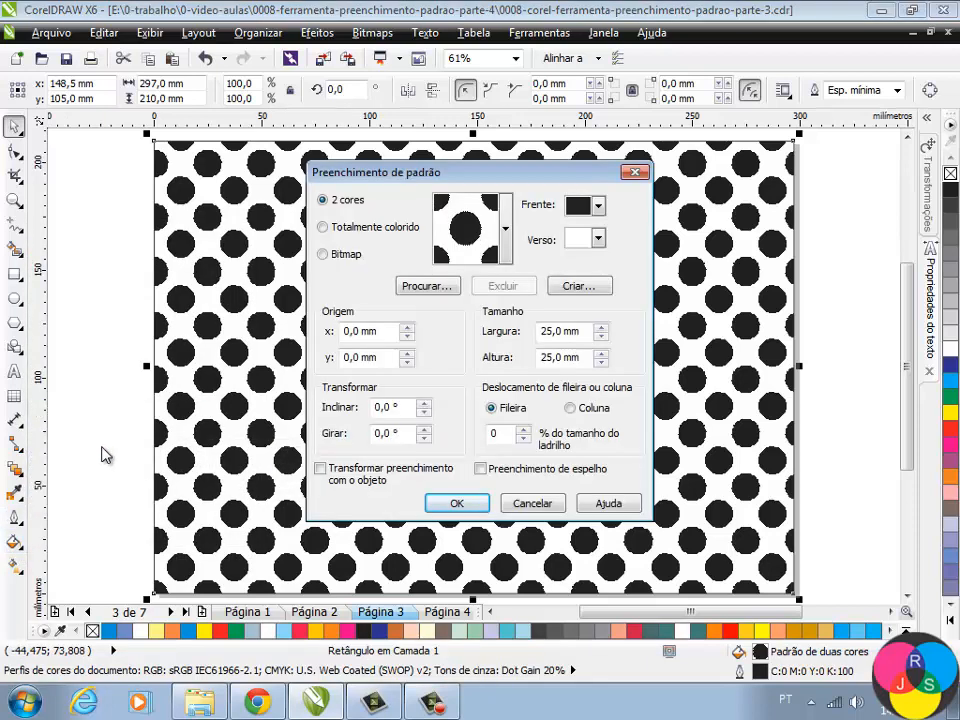
pyautogui.click(505, 228)
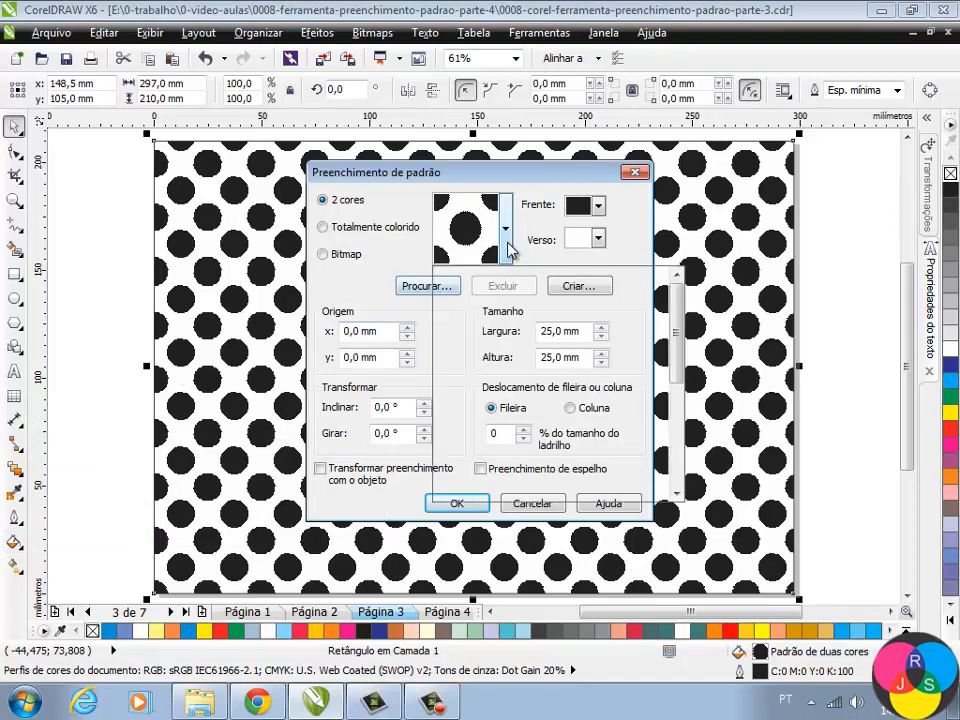
pyautogui.moveTo(672, 345)
pyautogui.mouseDown()
pyautogui.moveTo(685, 466)
pyautogui.moveTo(679, 330)
pyautogui.mouseUp()
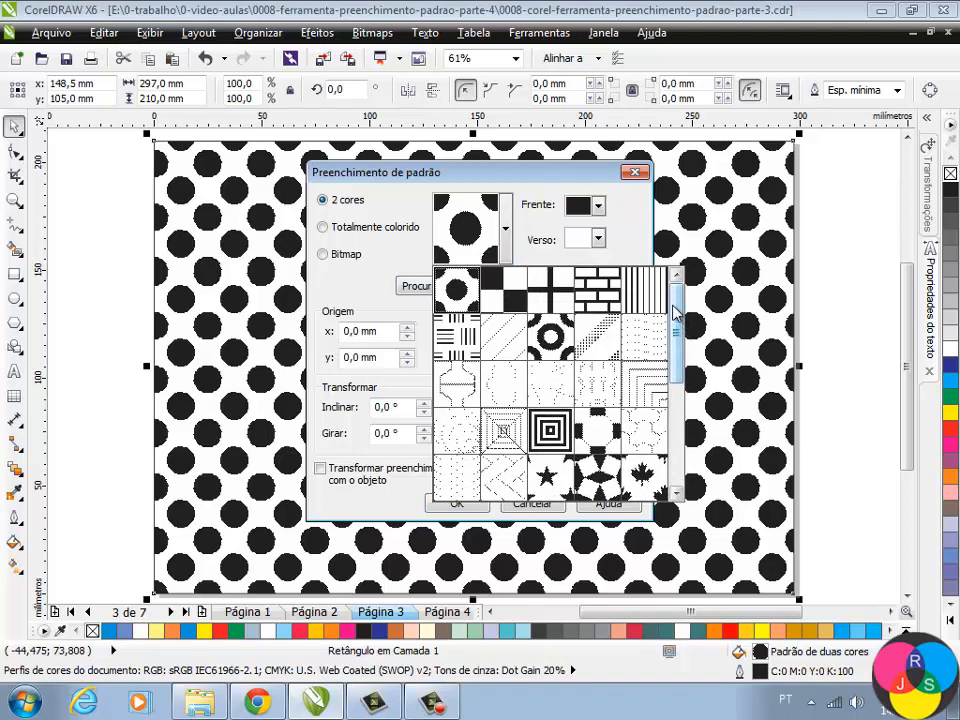
pyautogui.moveTo(679, 305); pyautogui.dragTo(677, 276)
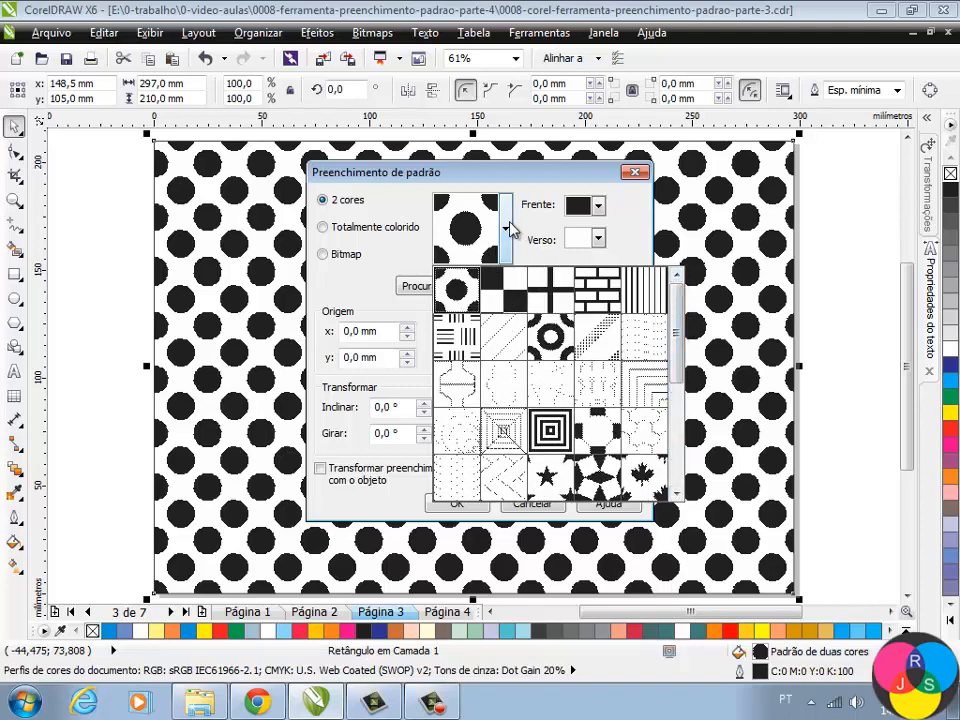
pyautogui.click(506, 226)
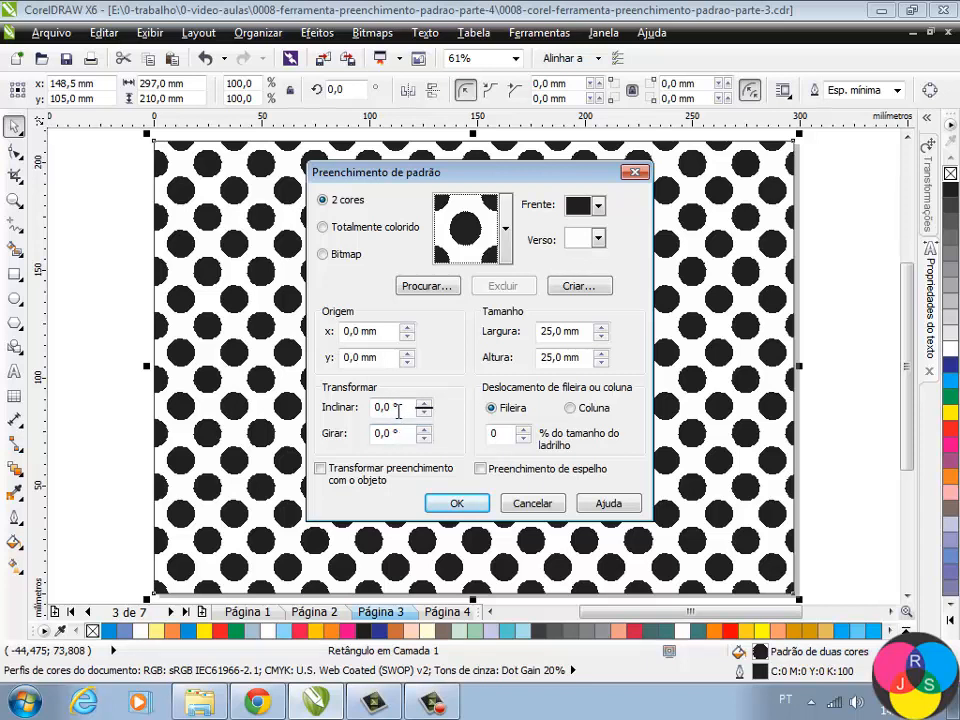
pyautogui.moveTo(402, 407); pyautogui.dragTo(310, 428)
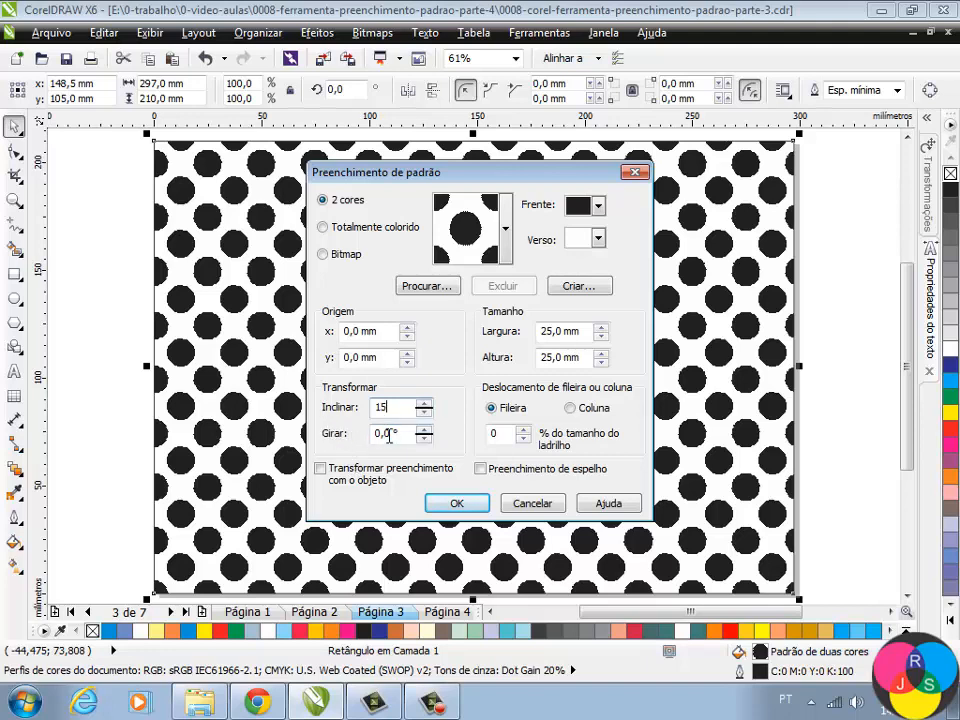
pyautogui.click(460, 504)
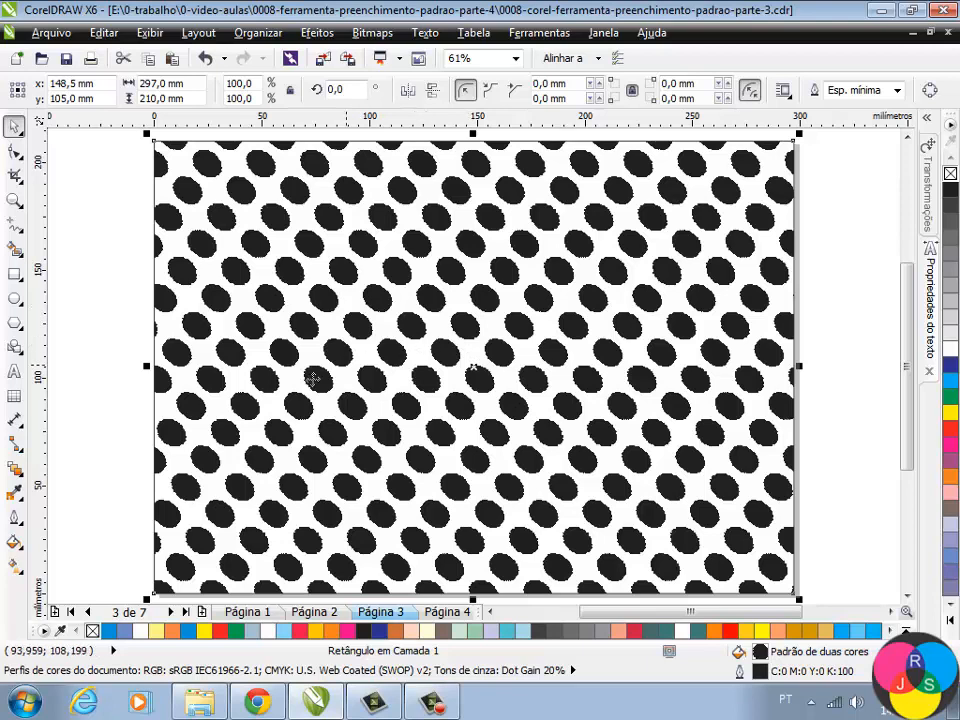
# - Reset the pattern fill's skew to 0 degrees and rotate the pattern by 15 degrees
pyautogui.click(13, 541)
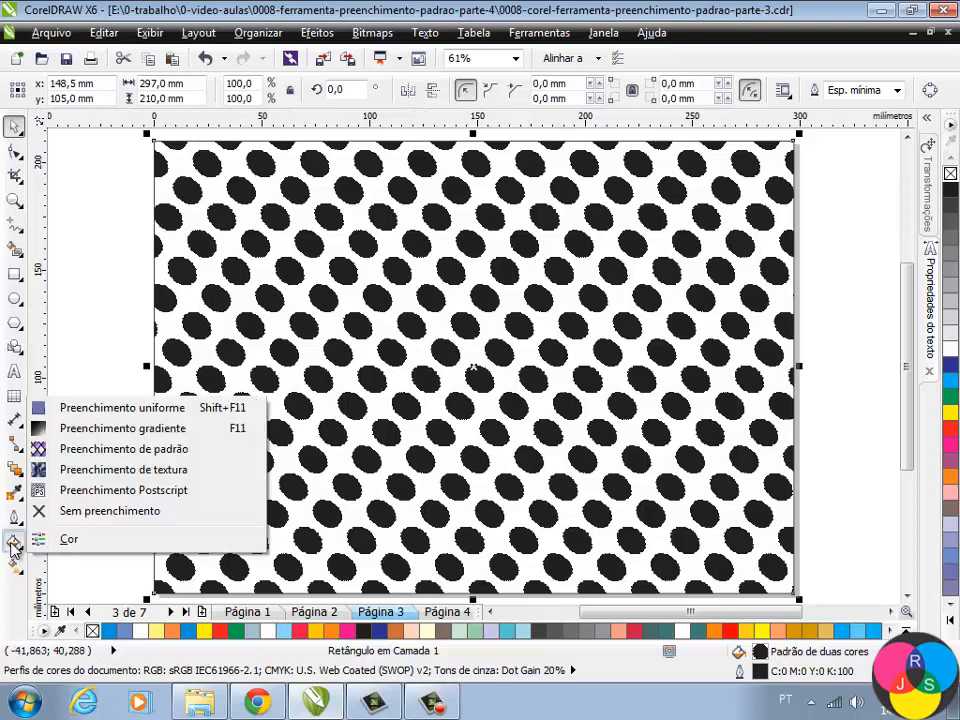
pyautogui.click(89, 452)
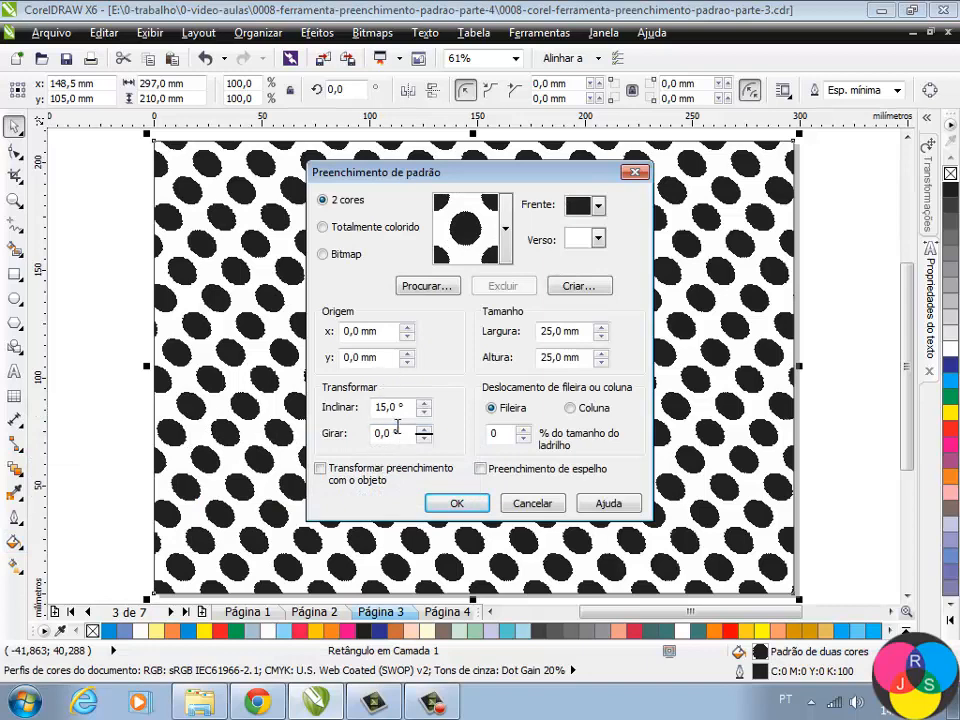
pyautogui.moveTo(394, 406); pyautogui.dragTo(303, 433)
pyautogui.write('0')
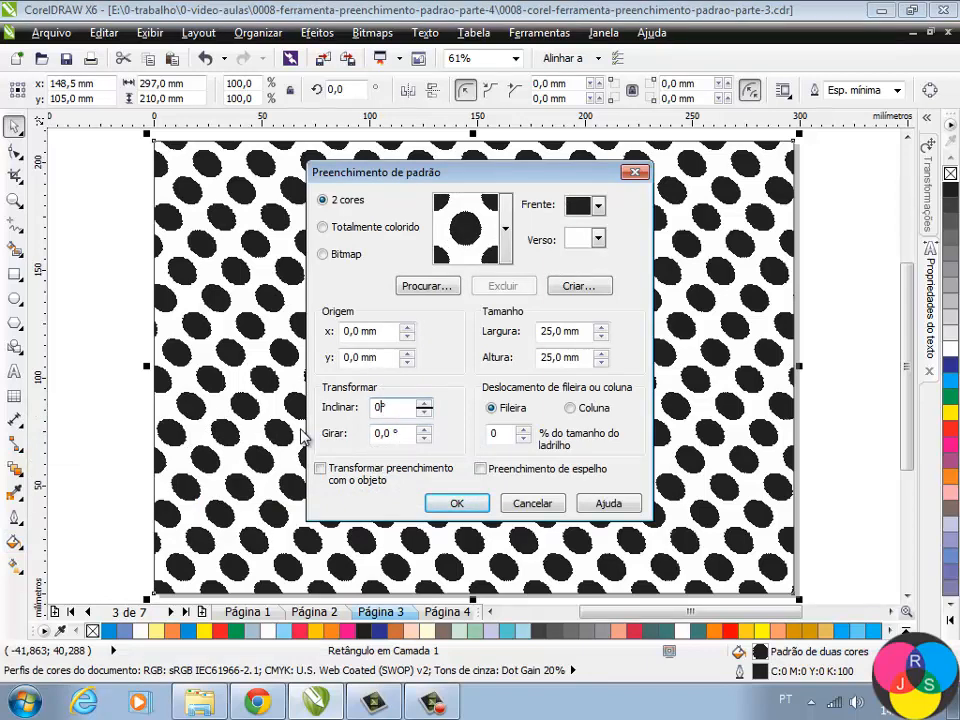
pyautogui.press('Tab')
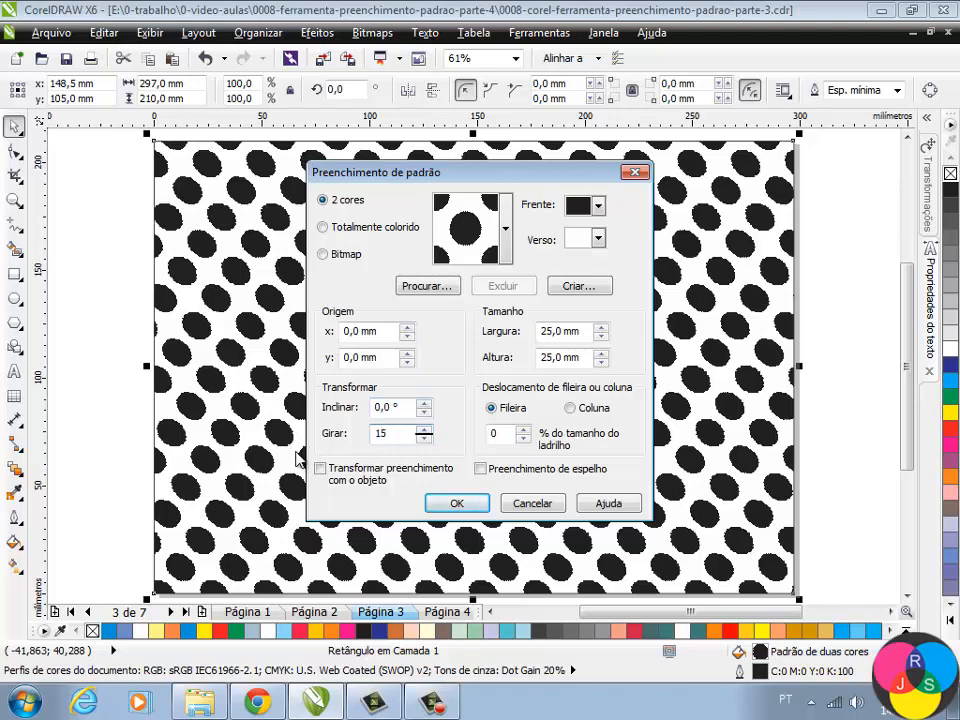
pyautogui.click(463, 504)
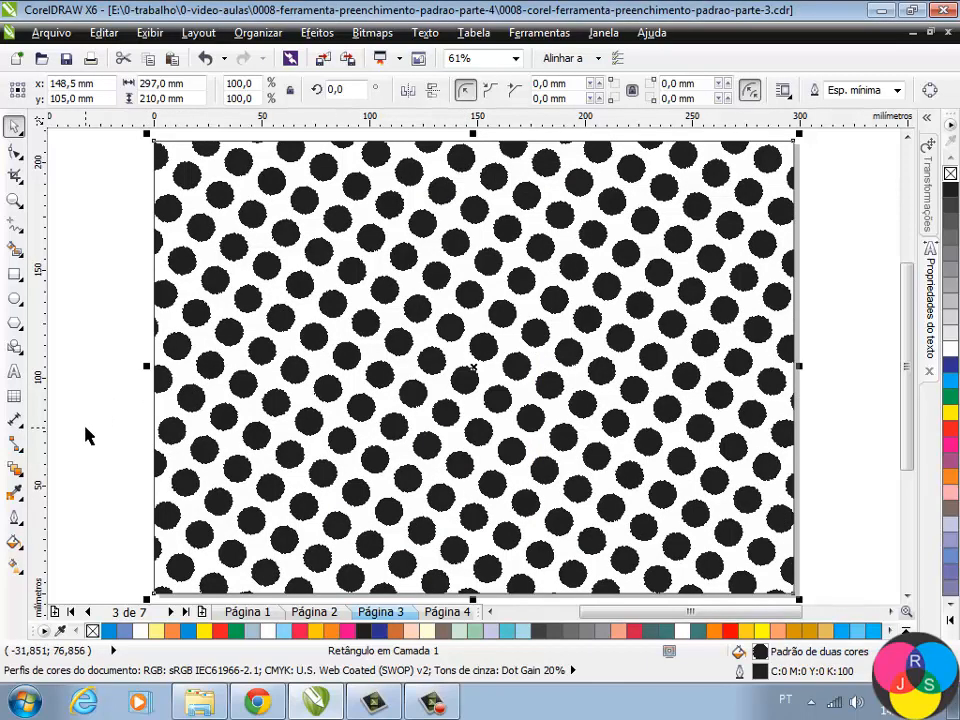
# - Set the rectangle's two-colour pattern fill to a red front colour and a light grey back colour
pyautogui.click(14, 542)
pyautogui.click(14, 516)
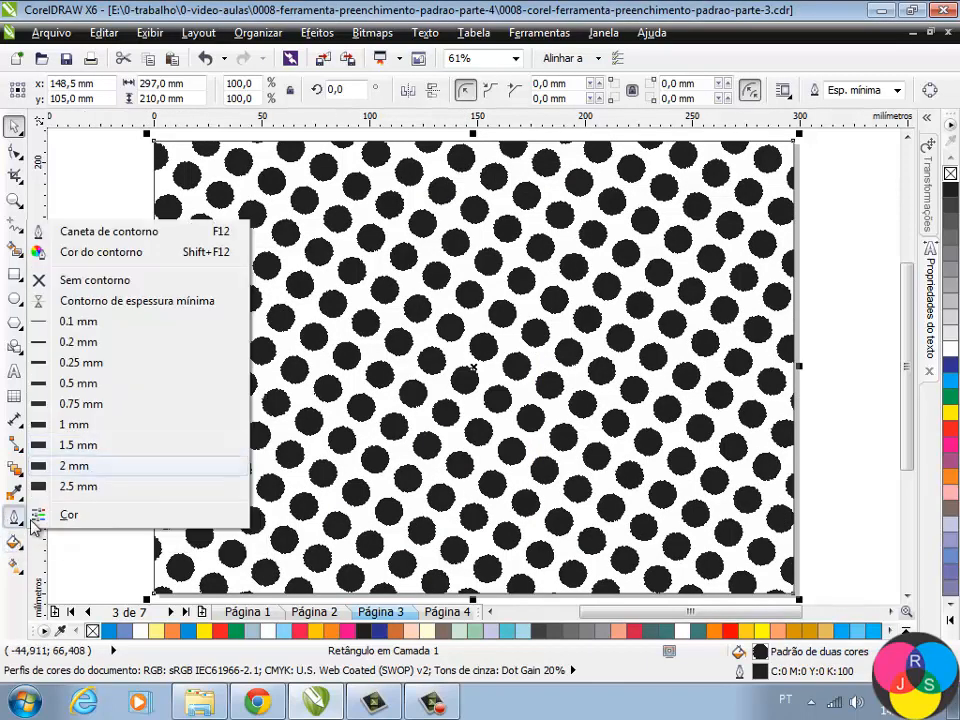
pyautogui.click(14, 542)
pyautogui.click(84, 452)
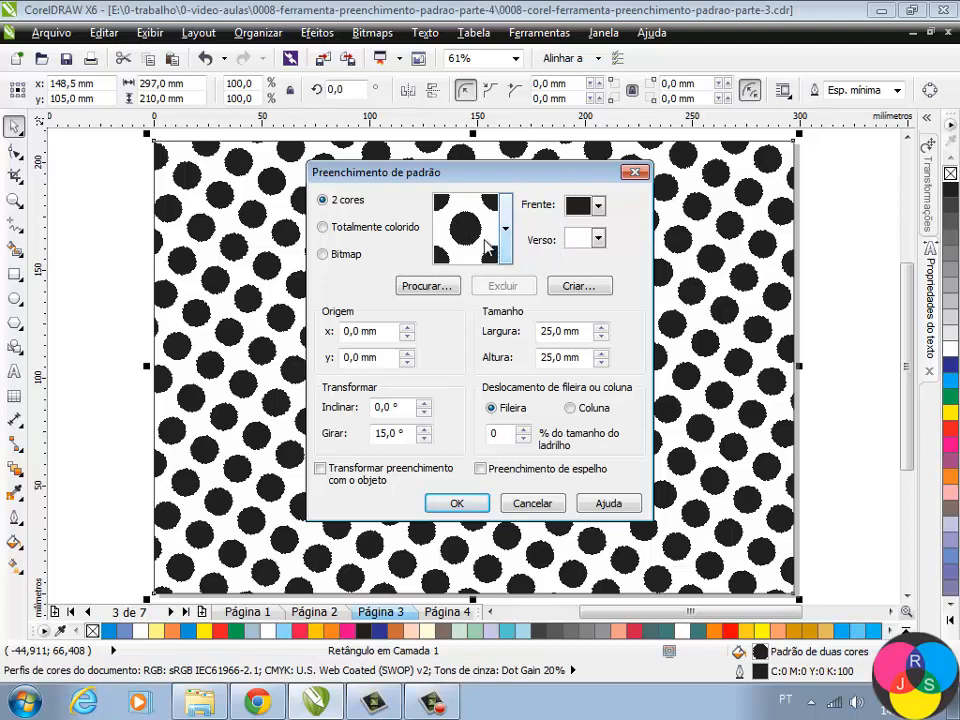
pyautogui.click(598, 206)
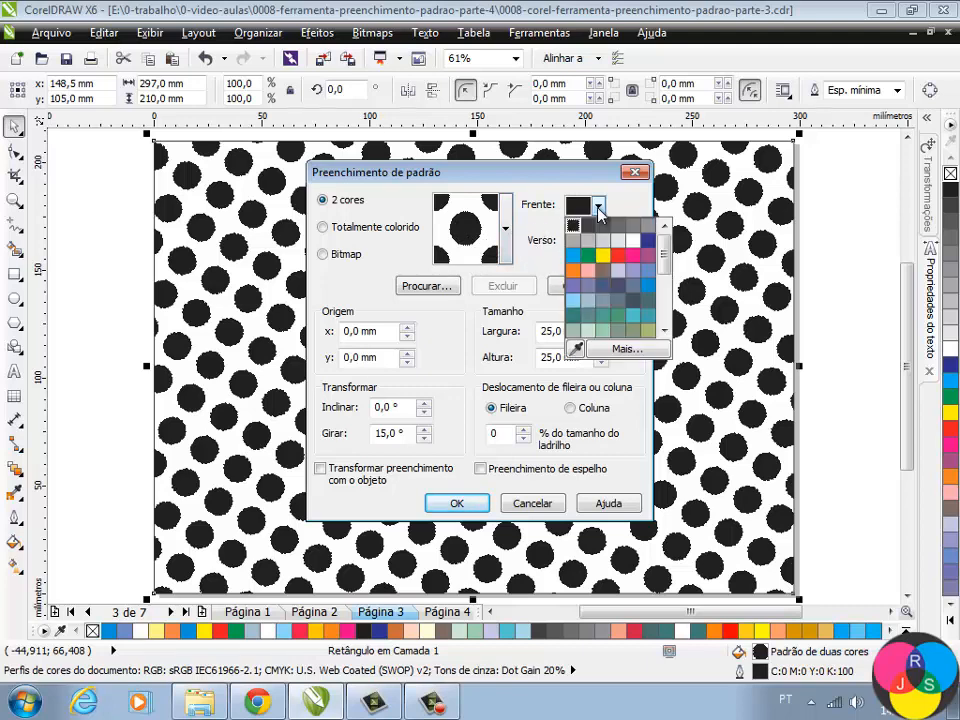
pyautogui.click(618, 258)
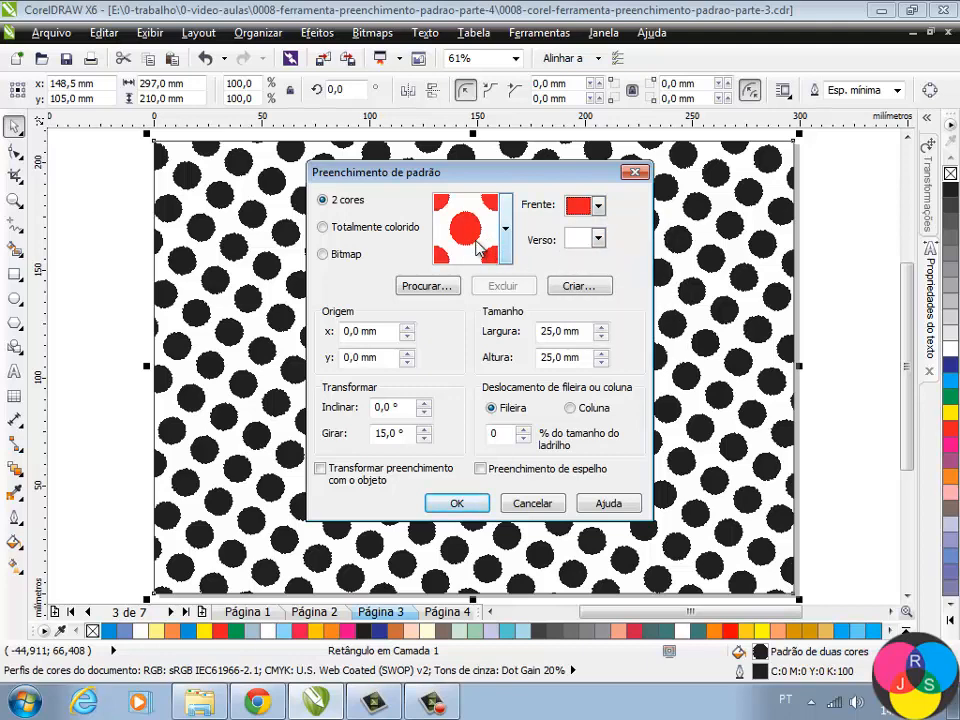
pyautogui.click(598, 240)
pyautogui.click(632, 258)
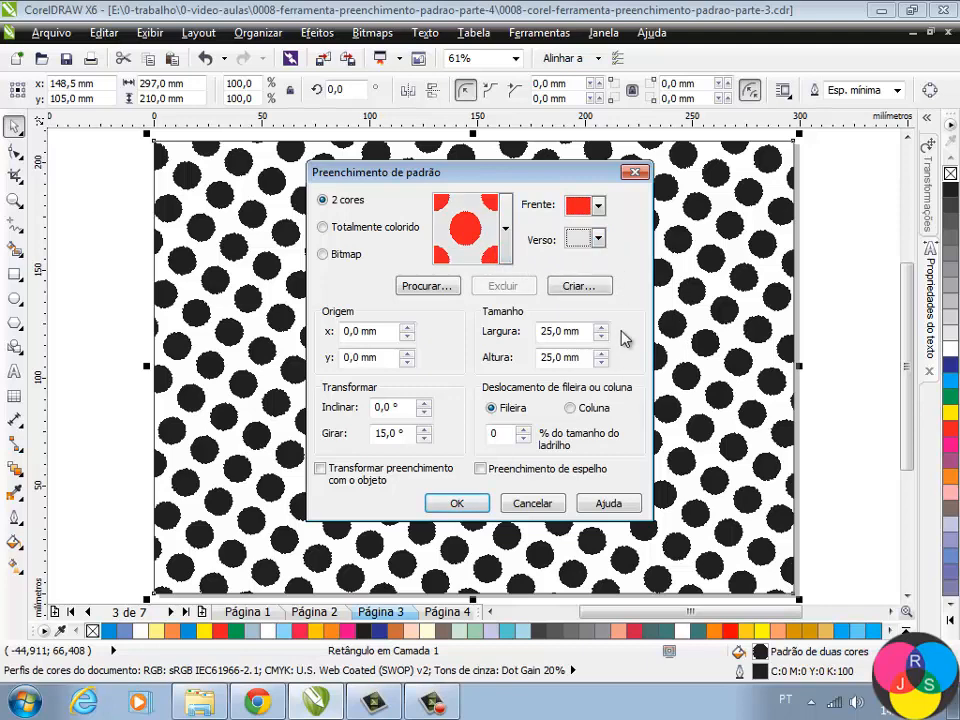
pyautogui.click(456, 504)
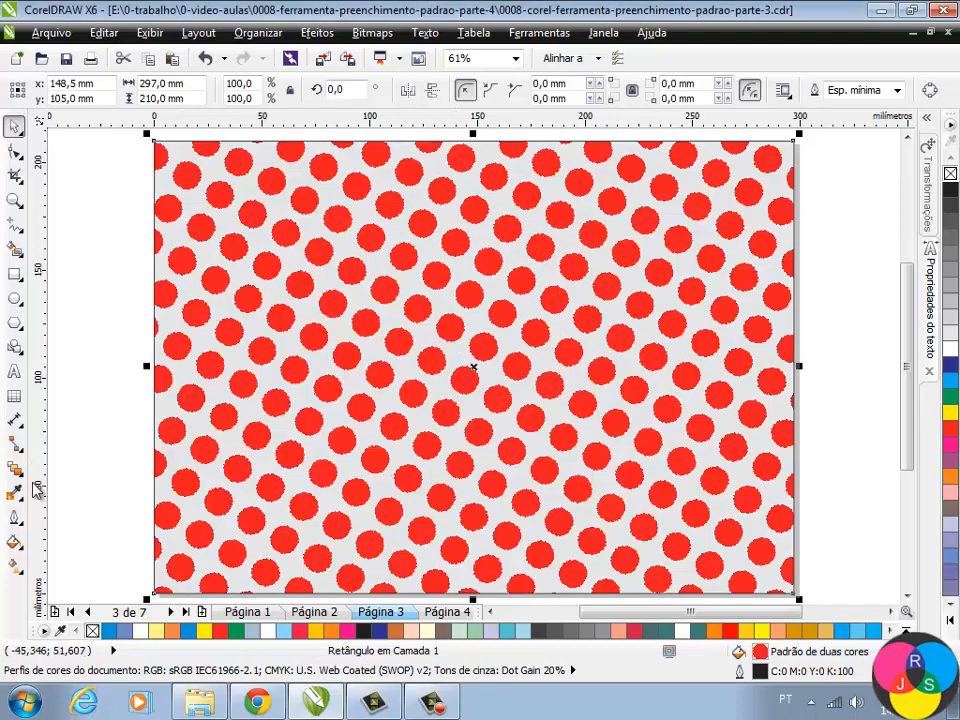
# - Change the back colour of the rectangle's polka-dot pattern fill to green and deselect the rectangle
pyautogui.click(14, 541)
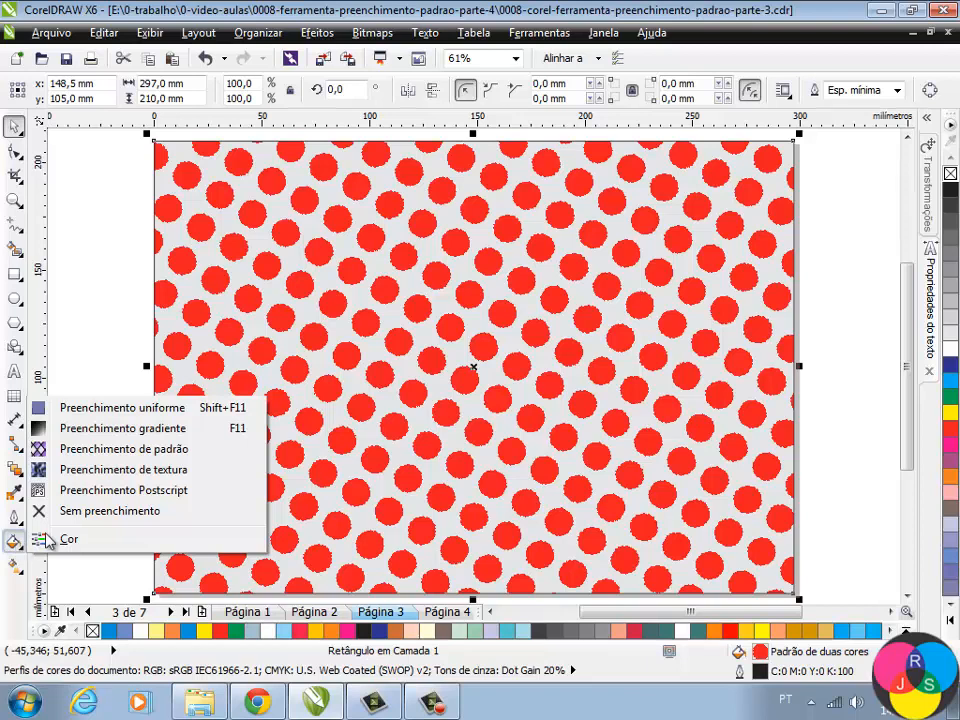
pyautogui.click(111, 450)
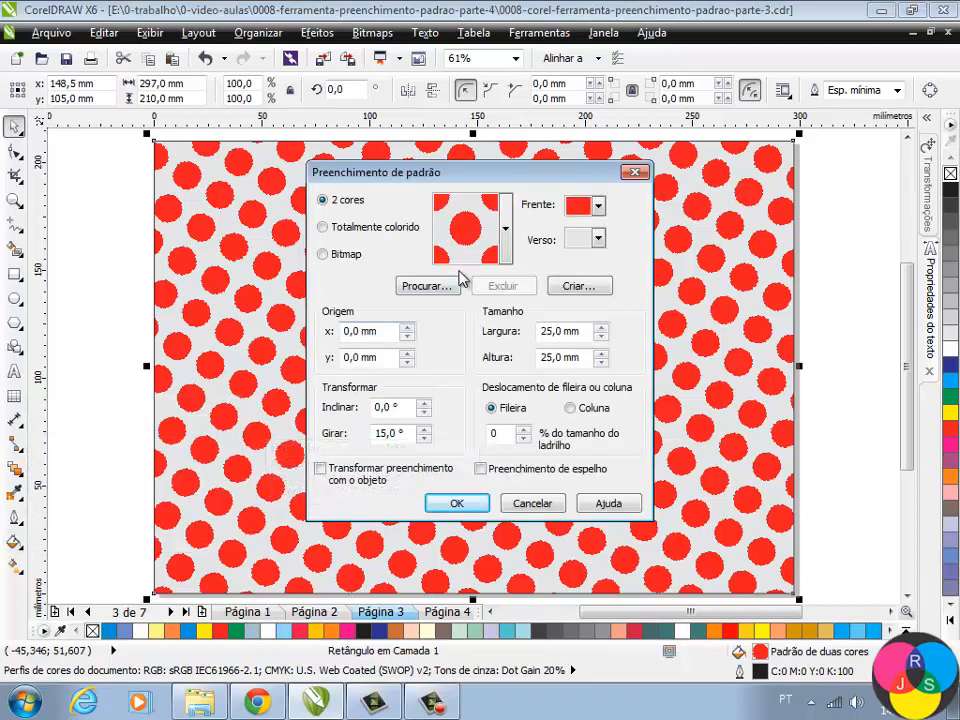
pyautogui.click(598, 238)
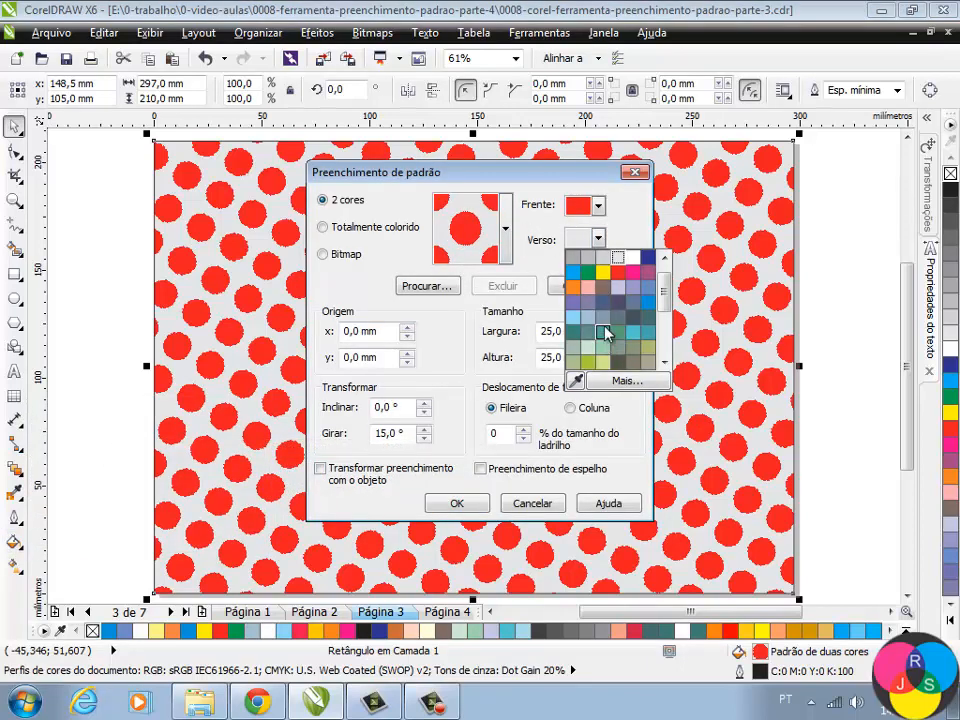
pyautogui.click(588, 271)
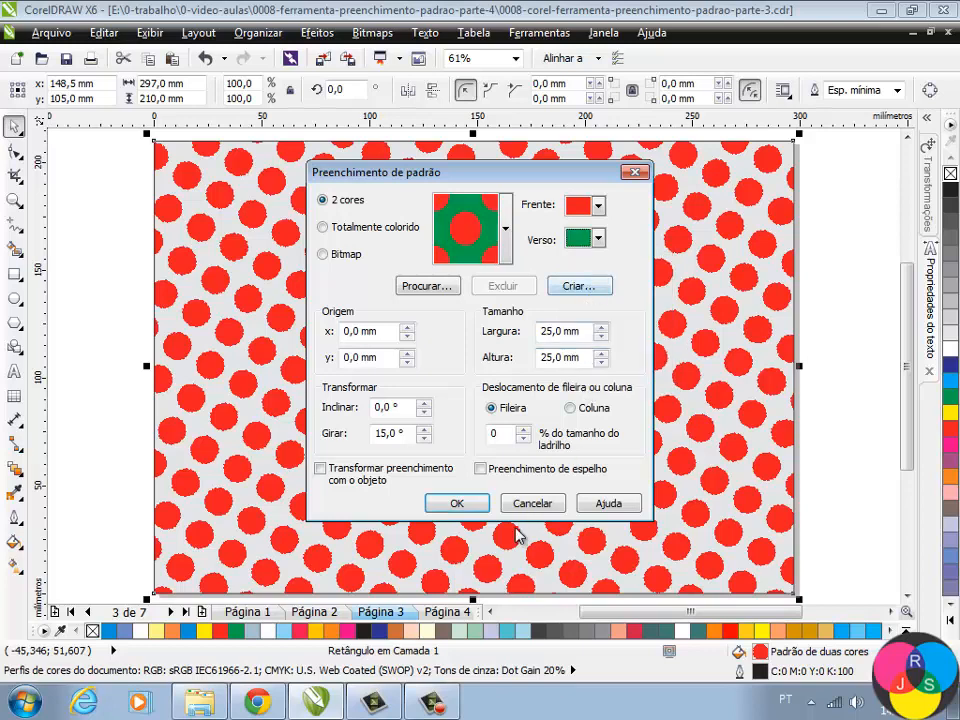
pyautogui.click(474, 506)
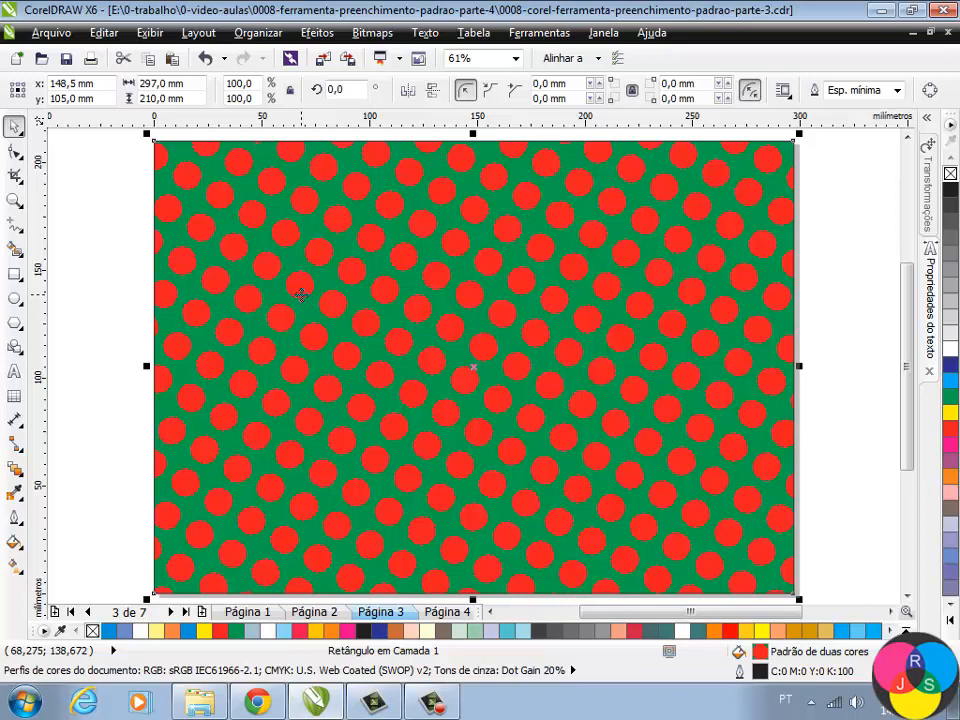
pyautogui.press('Escape')
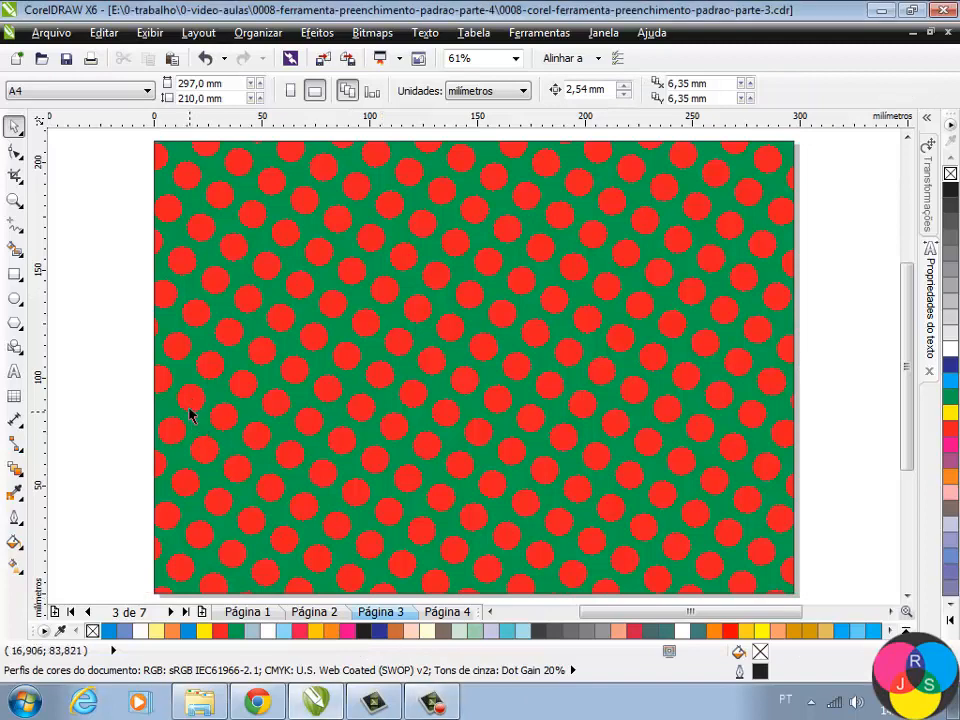
# - Switch the rectangle's pattern fill to full colour, browse the available patterns, and choose the green drop-shaped one
pyautogui.click(190, 400)
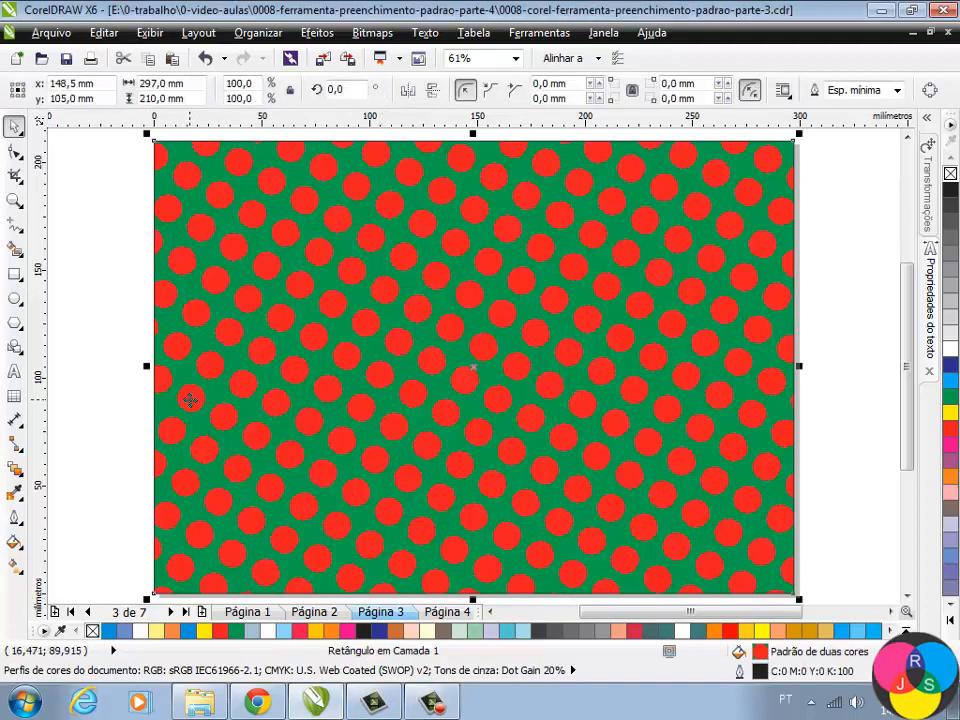
pyautogui.click(17, 541)
pyautogui.click(14, 516)
pyautogui.click(17, 541)
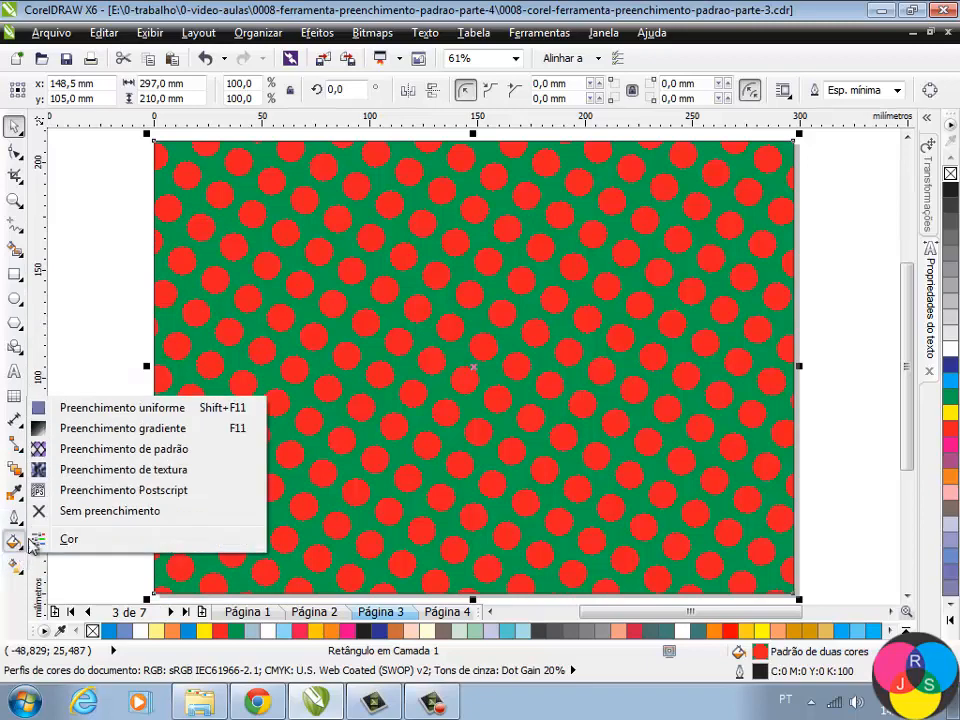
pyautogui.click(100, 450)
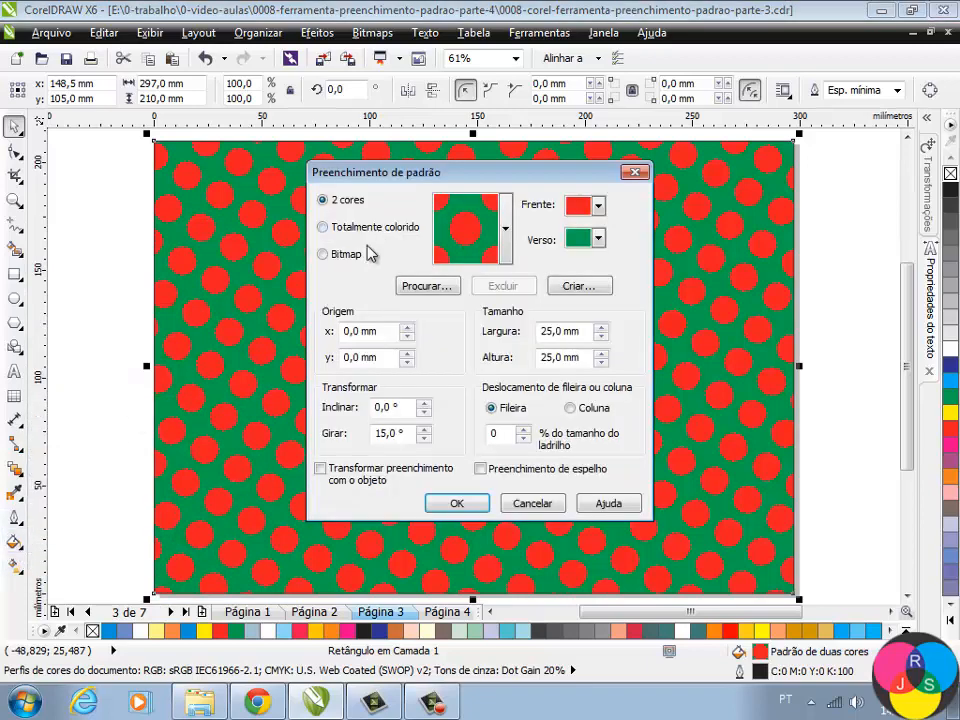
pyautogui.click(324, 228)
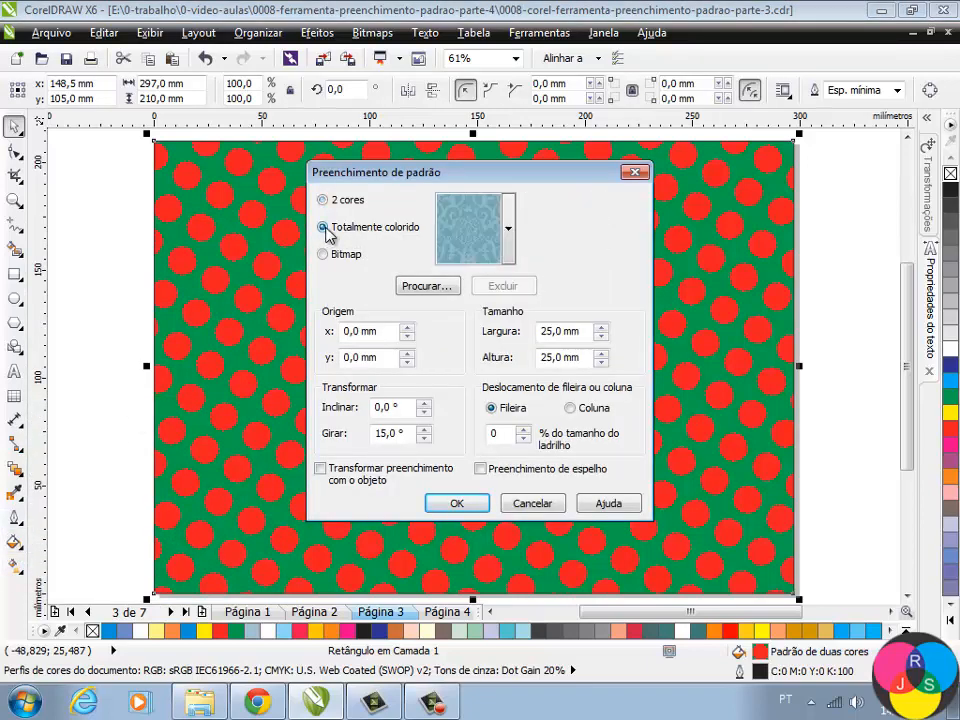
pyautogui.click(508, 232)
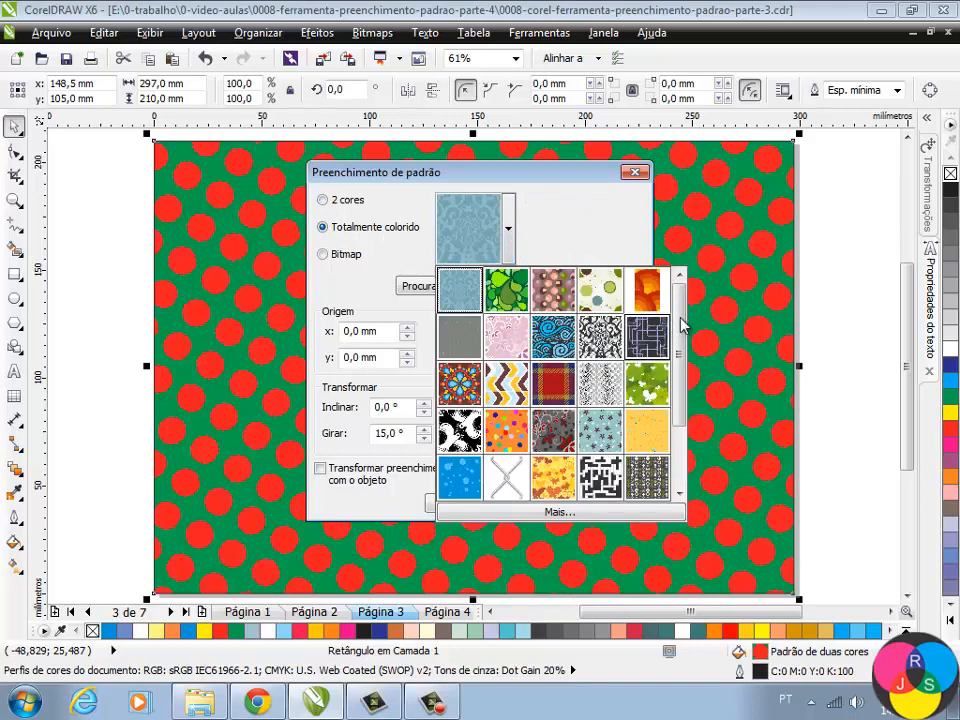
pyautogui.moveTo(683, 322)
pyautogui.mouseDown()
pyautogui.moveTo(695, 390)
pyautogui.moveTo(683, 318)
pyautogui.mouseUp()
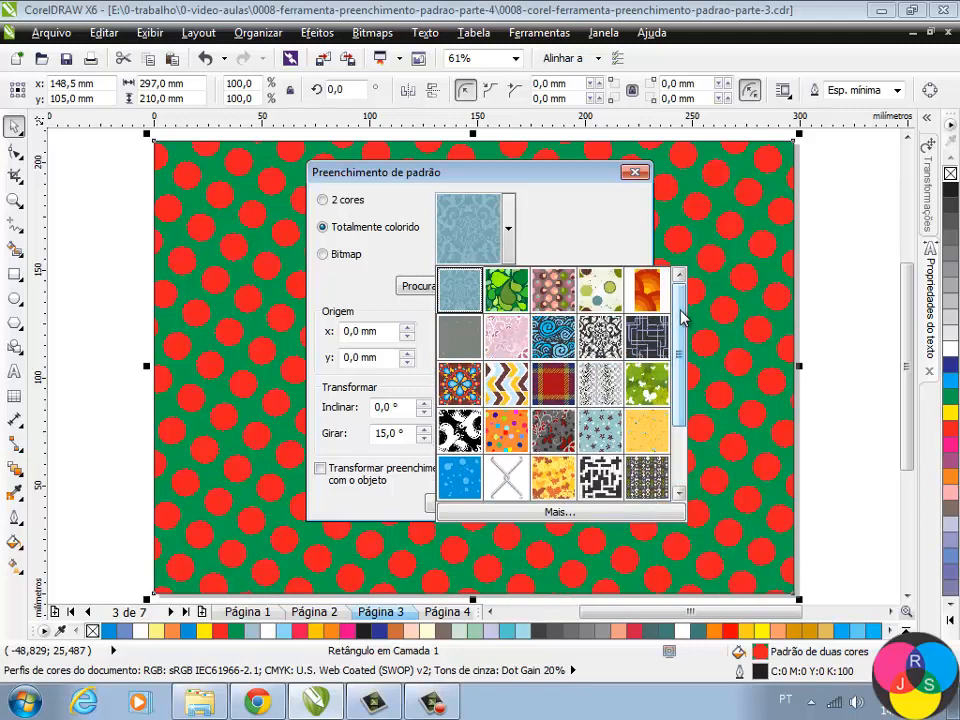
pyautogui.moveTo(681, 343); pyautogui.dragTo(684, 369)
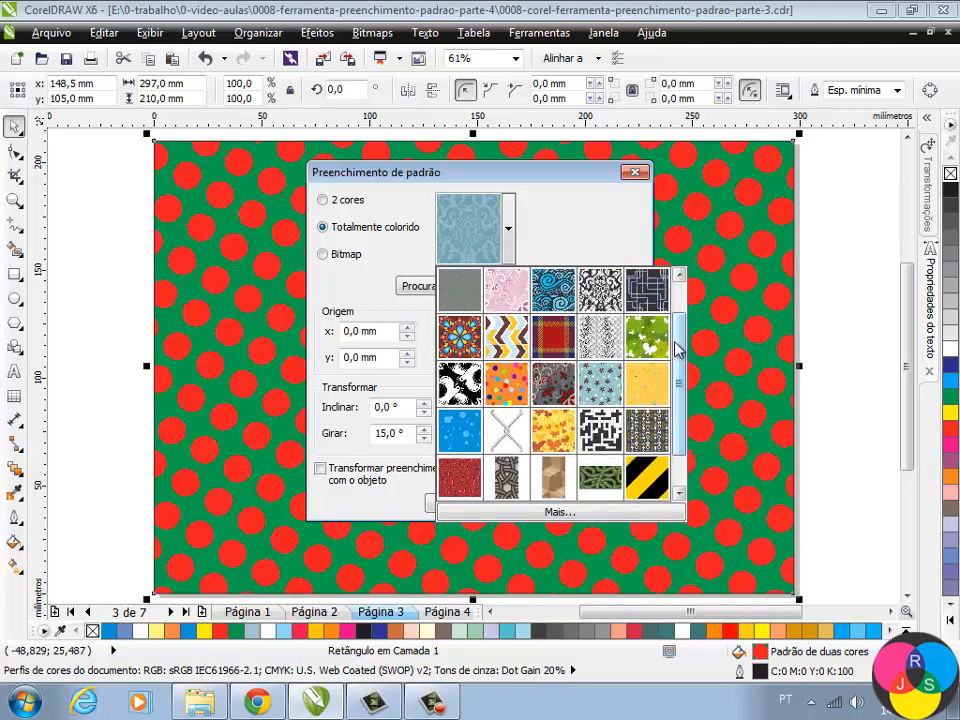
pyautogui.moveTo(681, 355); pyautogui.dragTo(686, 373)
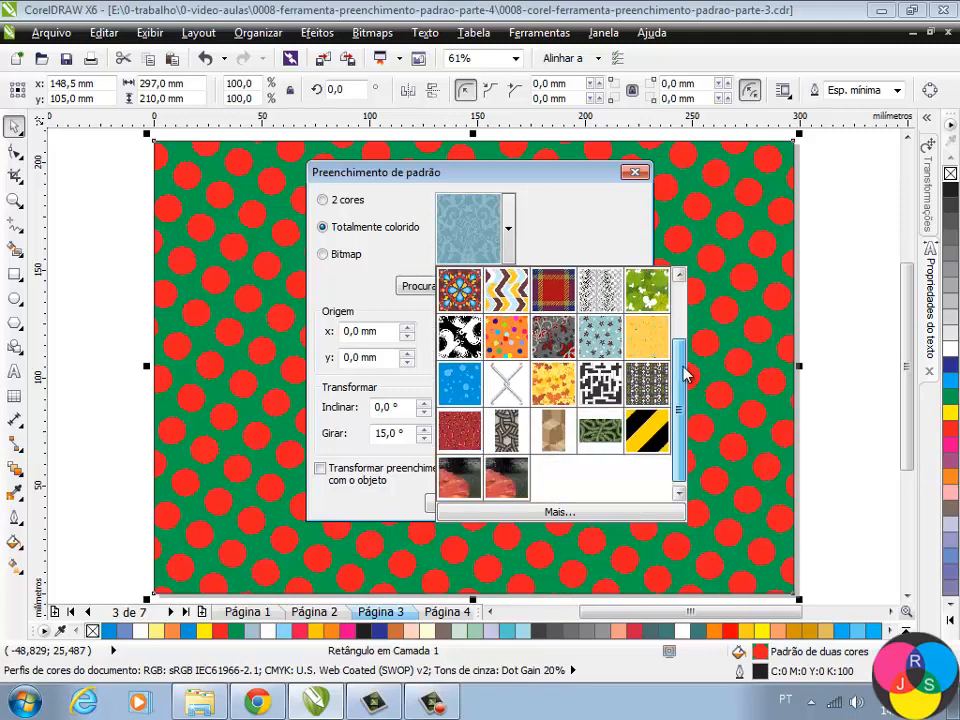
pyautogui.scroll(2, 685, 380)
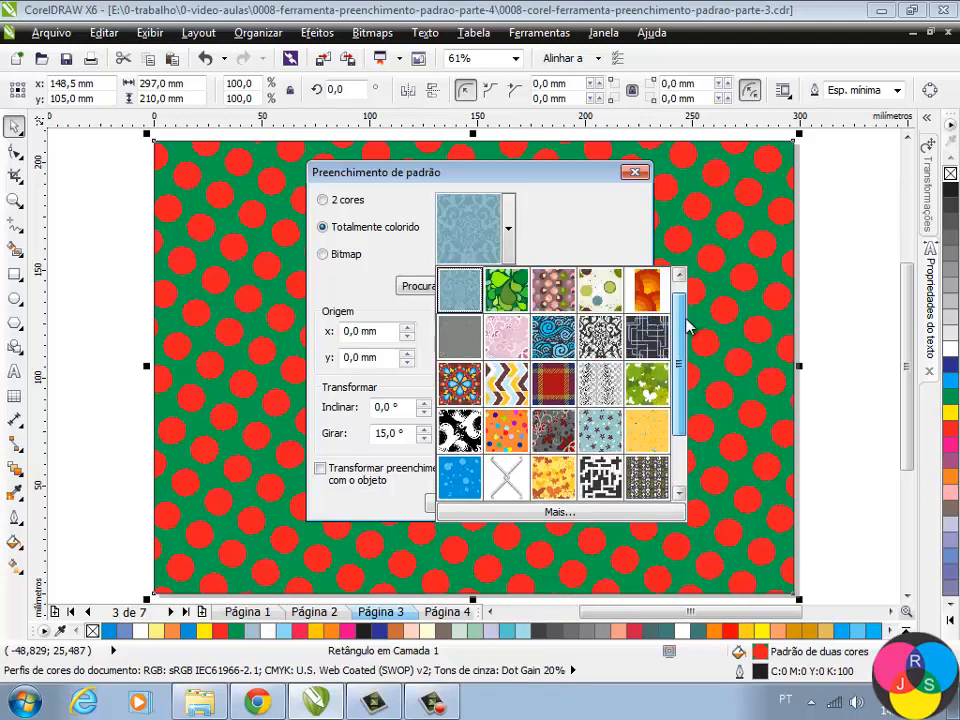
pyautogui.click(501, 300)
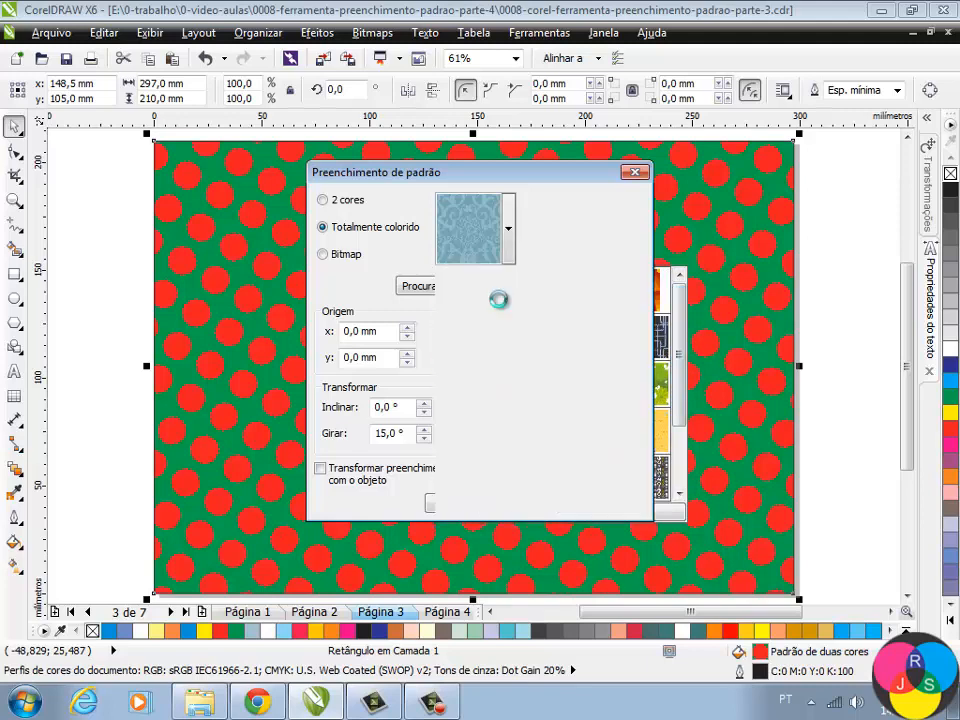
# - Choose the red and blue plaid full-colour pattern instead and apply it to the rectangle
pyautogui.click(508, 228)
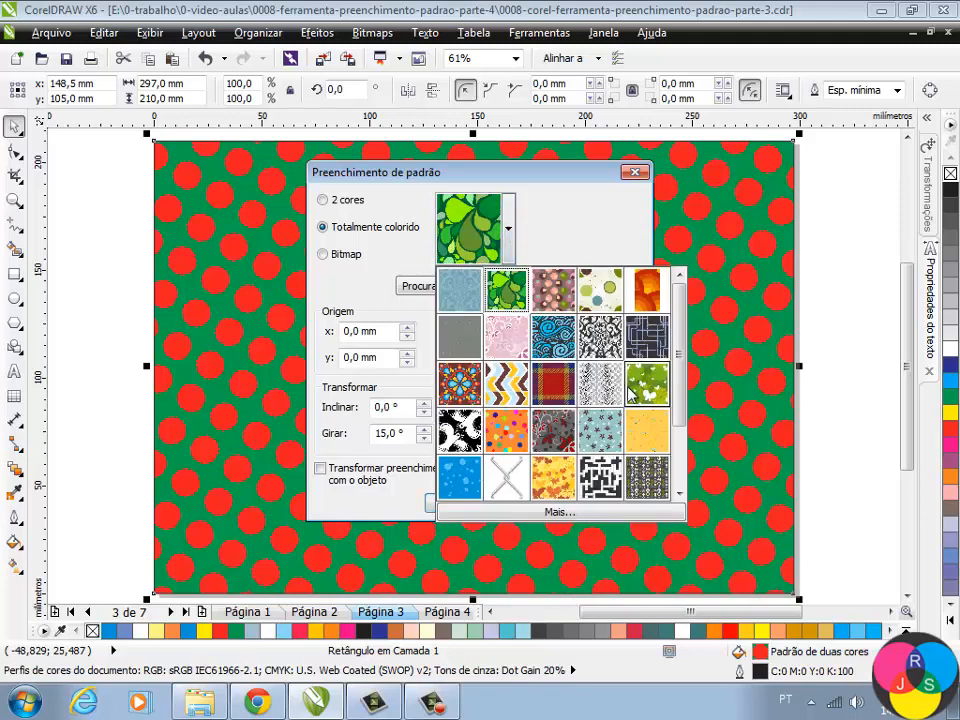
pyautogui.click(552, 400)
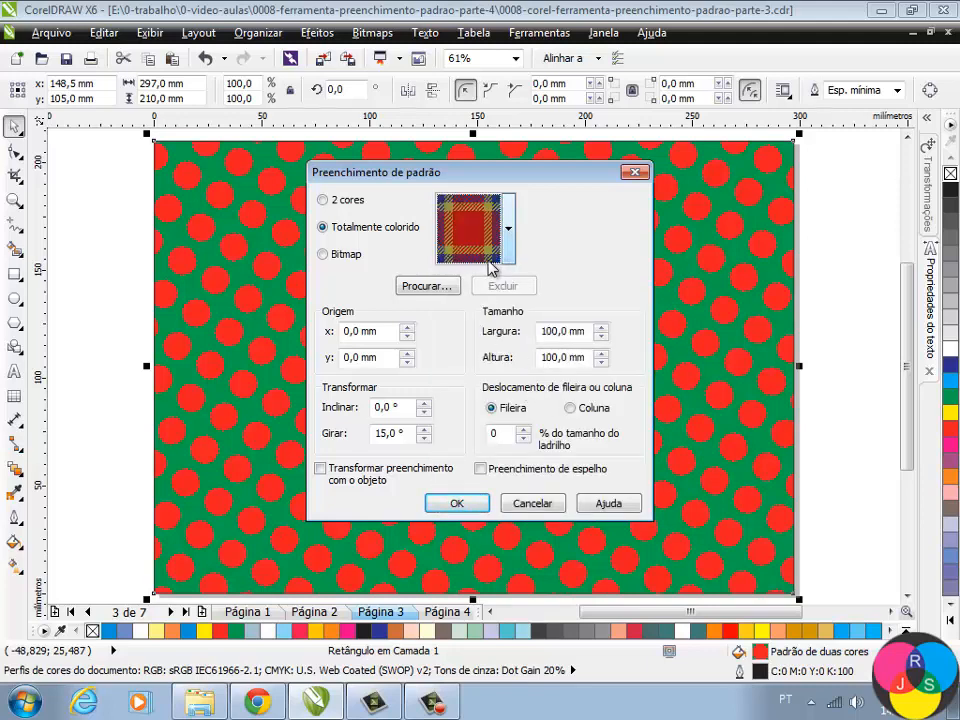
pyautogui.click(465, 506)
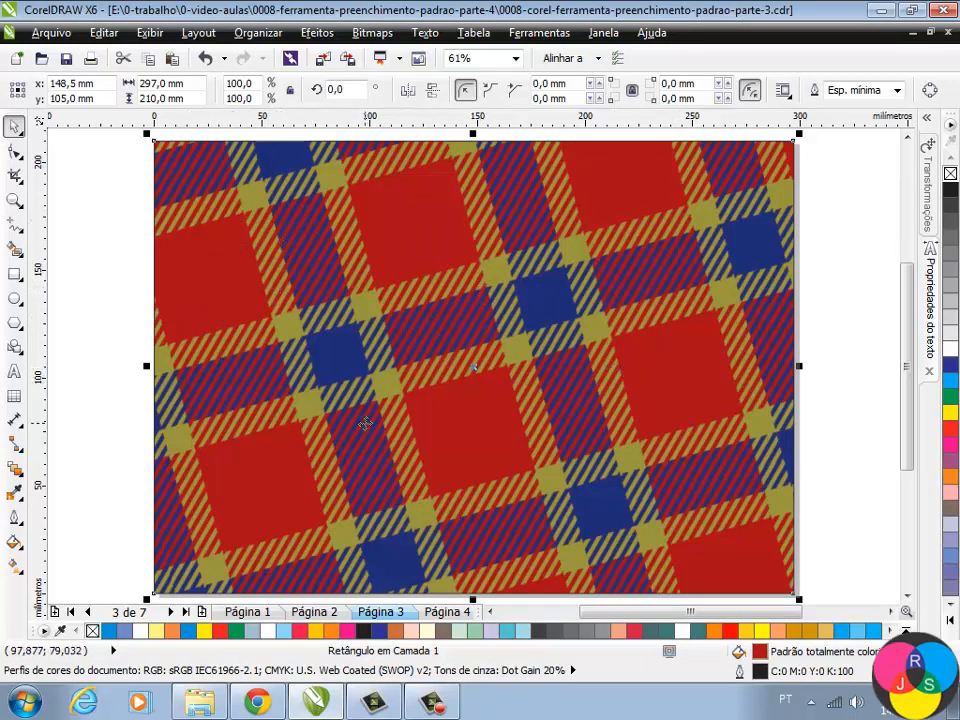
# - Set the tile size of the rectangle's plaid pattern fill to 25 mm wide and 25 mm high
pyautogui.click(14, 545)
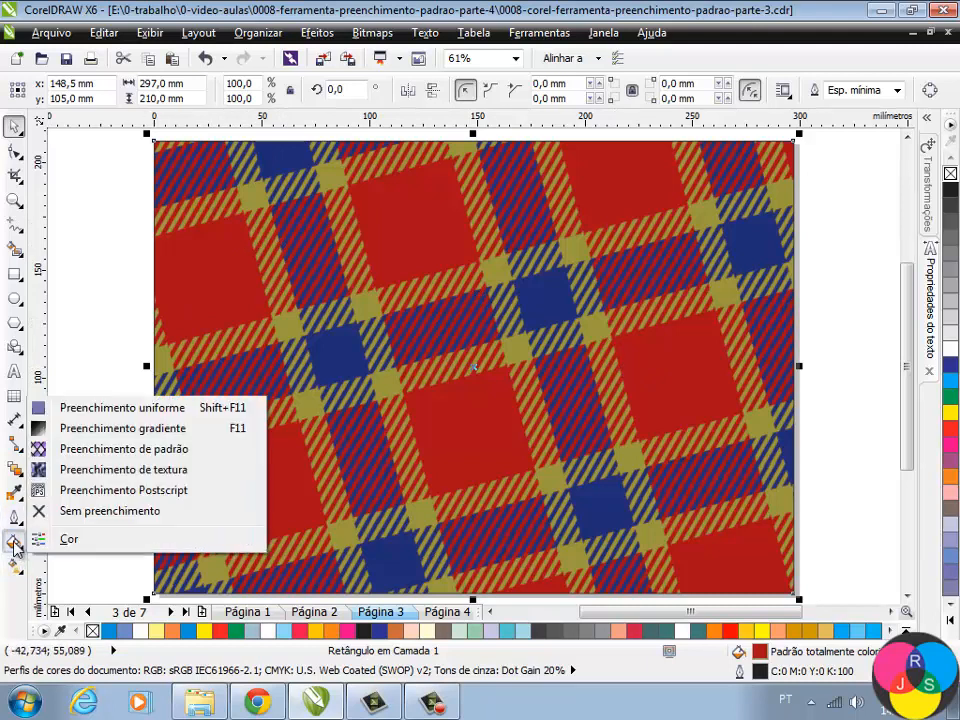
pyautogui.click(120, 450)
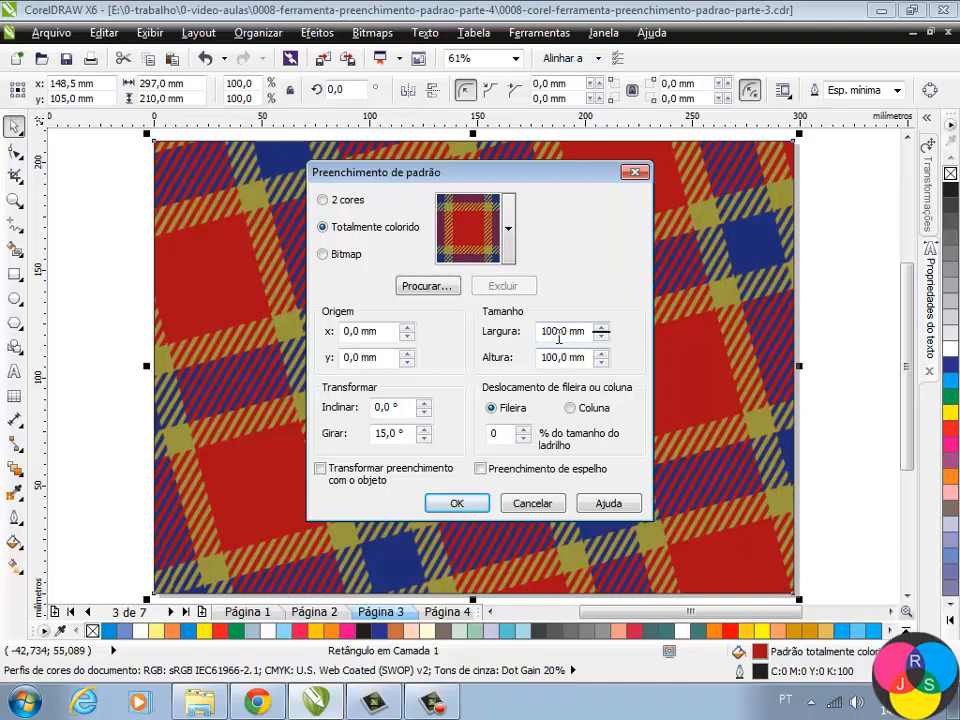
pyautogui.doubleClick(547, 333)
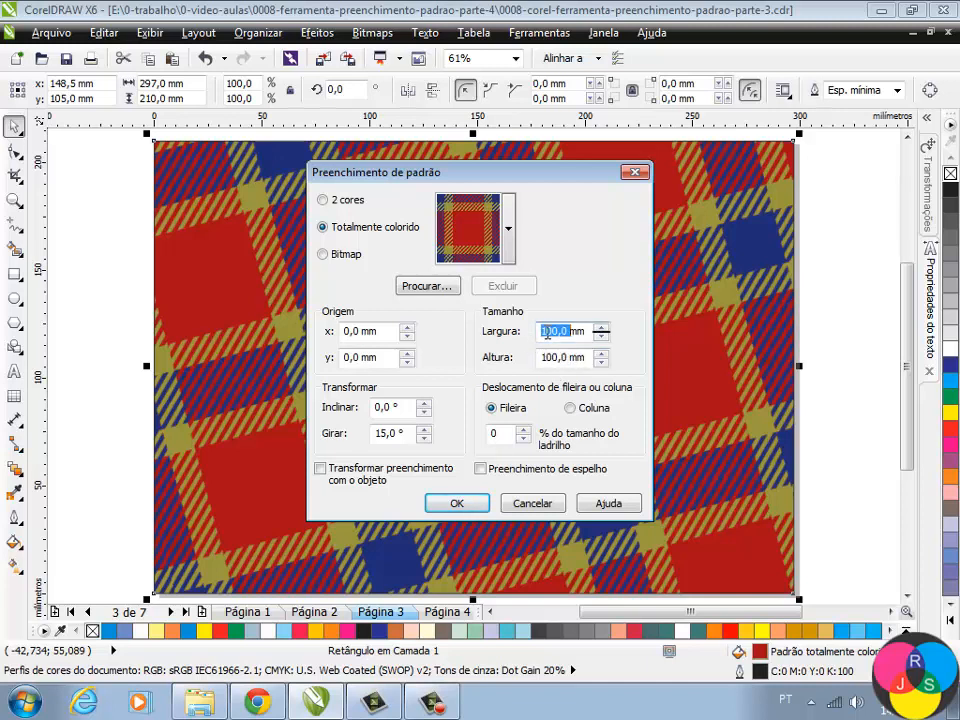
pyautogui.write('25mm')
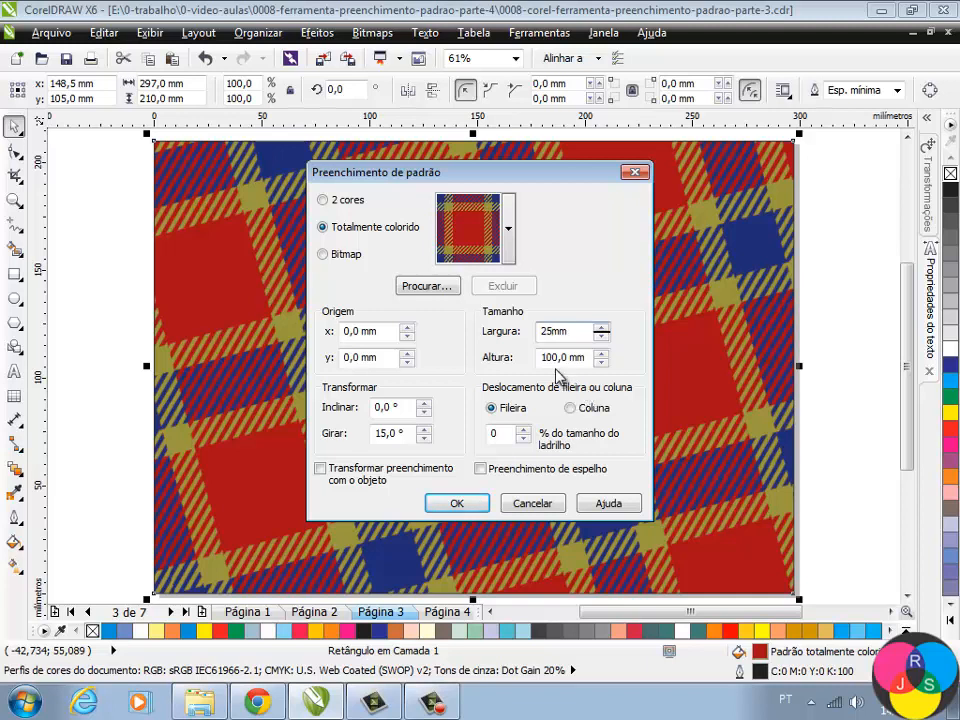
pyautogui.press('Tab')
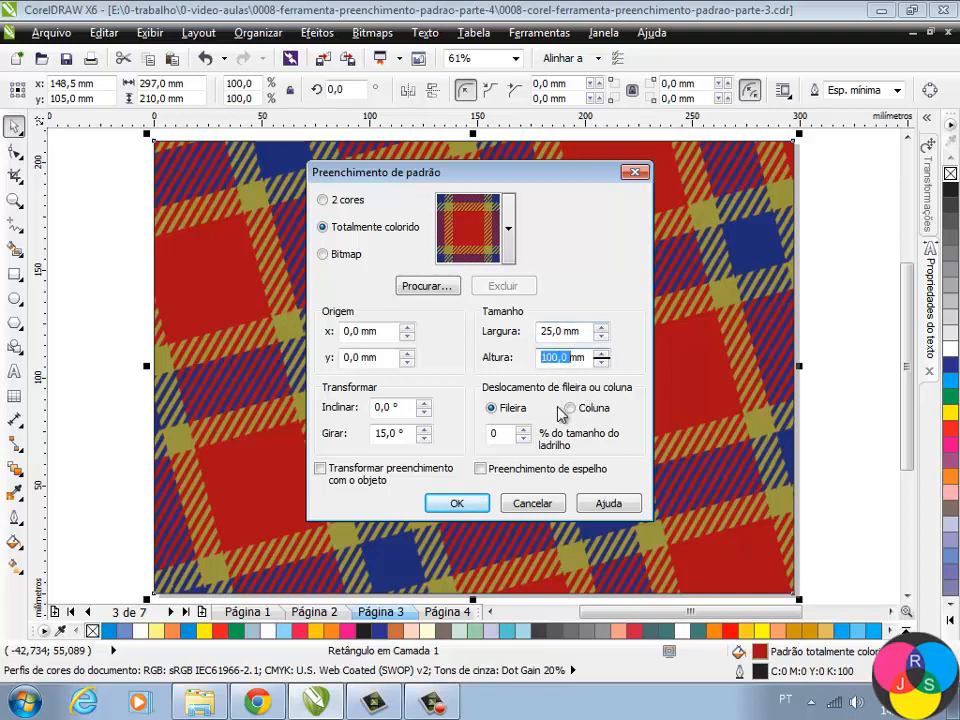
pyautogui.write('25')
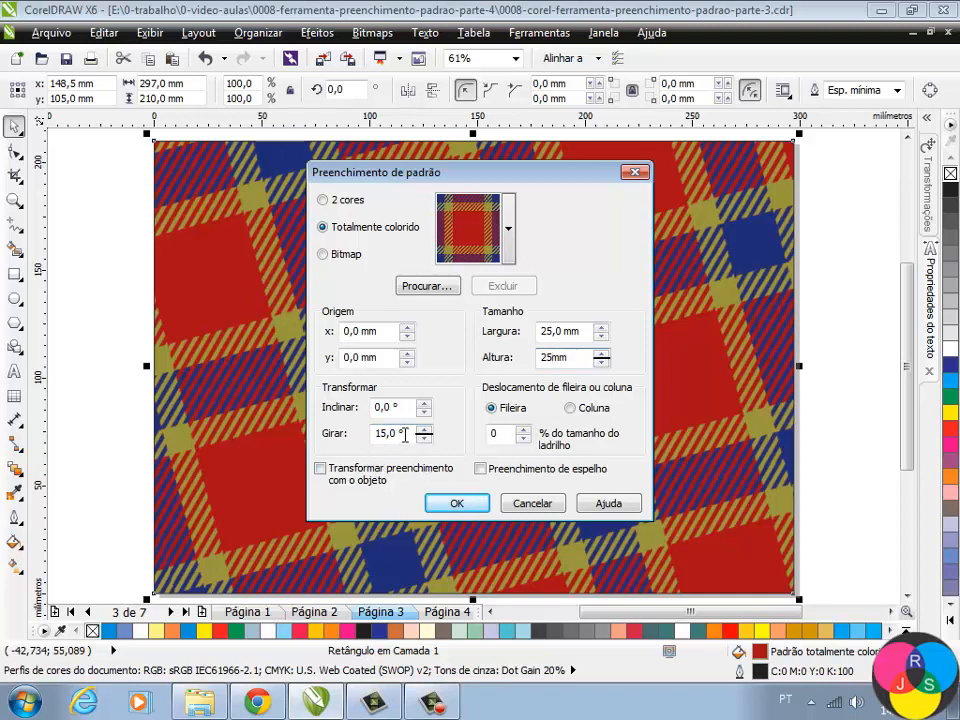
# - Set the plaid pattern's rotation to 0 degrees and apply the fill settings
pyautogui.click(404, 433)
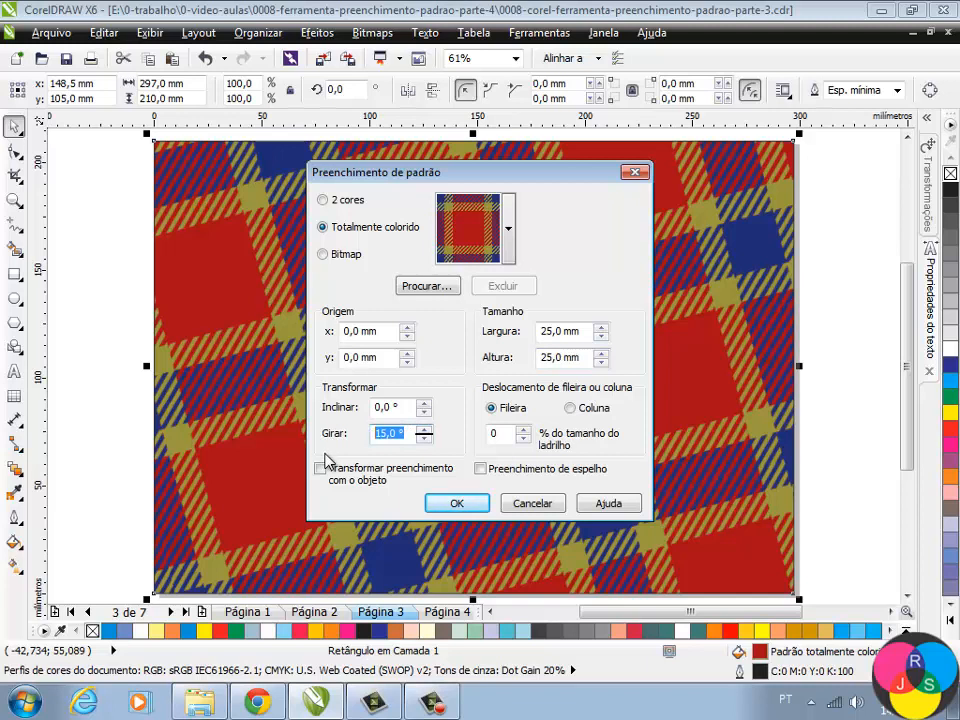
pyautogui.write('0')
pyautogui.click(460, 504)
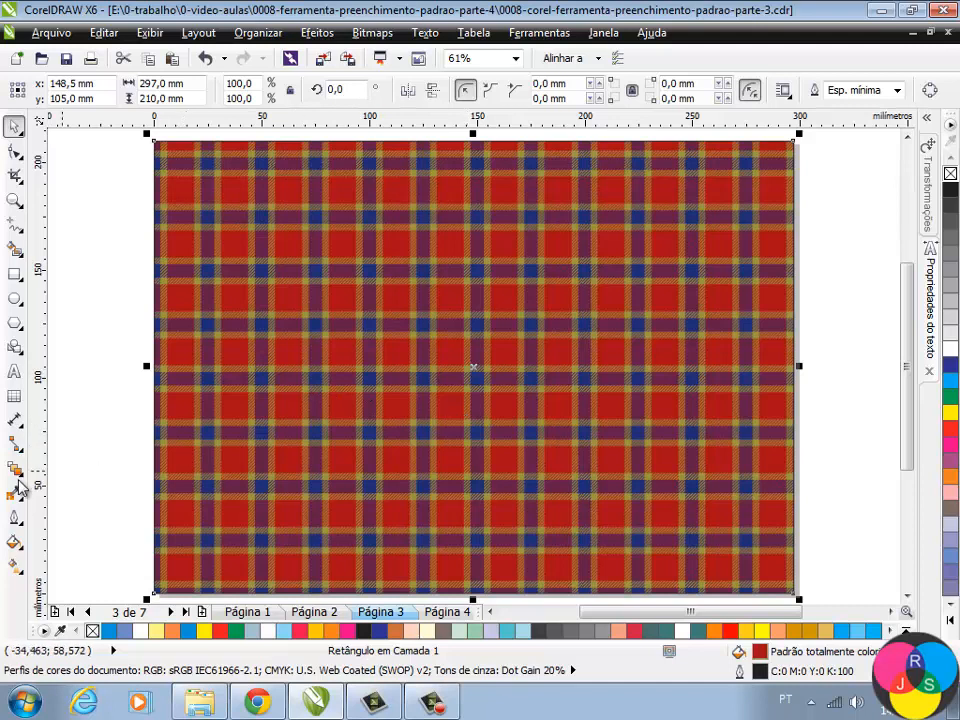
# - Set the horizontal origin of the rectangle's plaid pattern fill to 50 mm and apply it
pyautogui.click(13, 542)
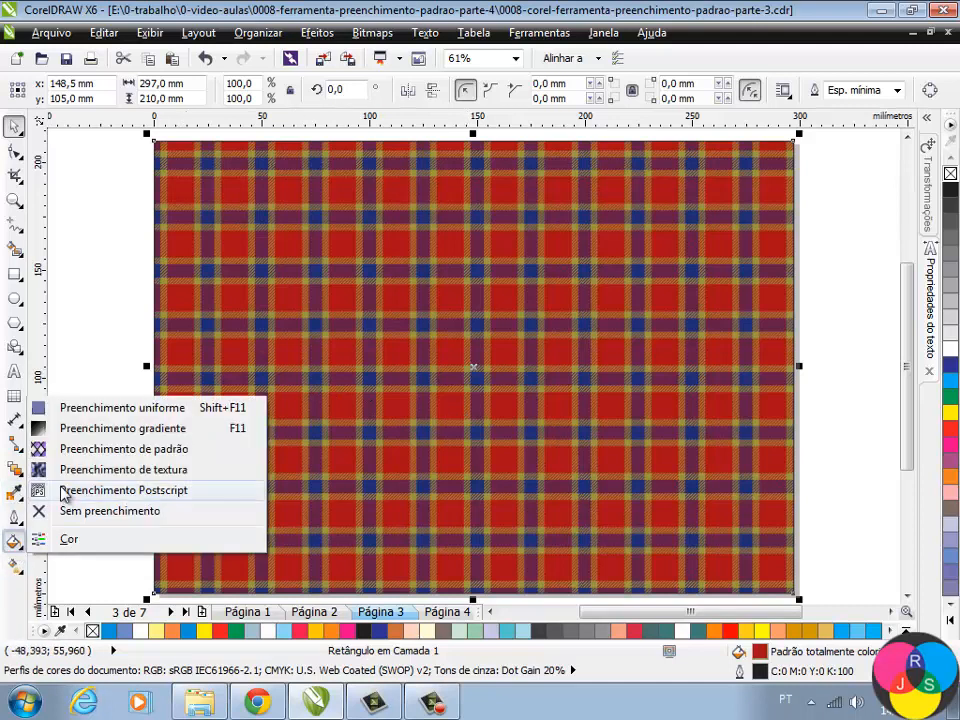
pyautogui.click(75, 450)
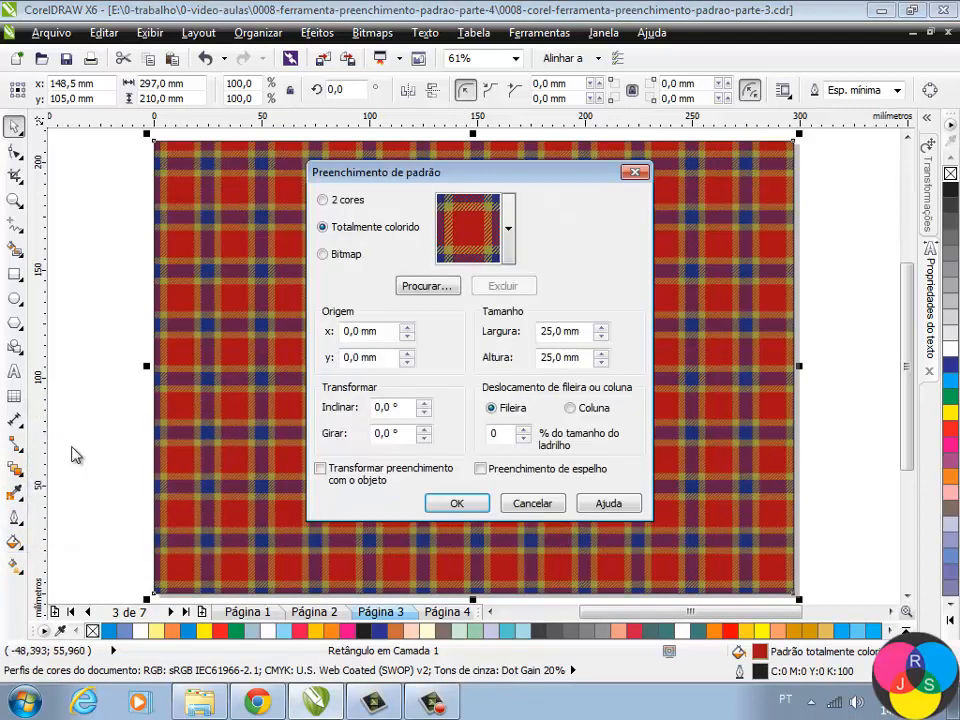
pyautogui.click(510, 232)
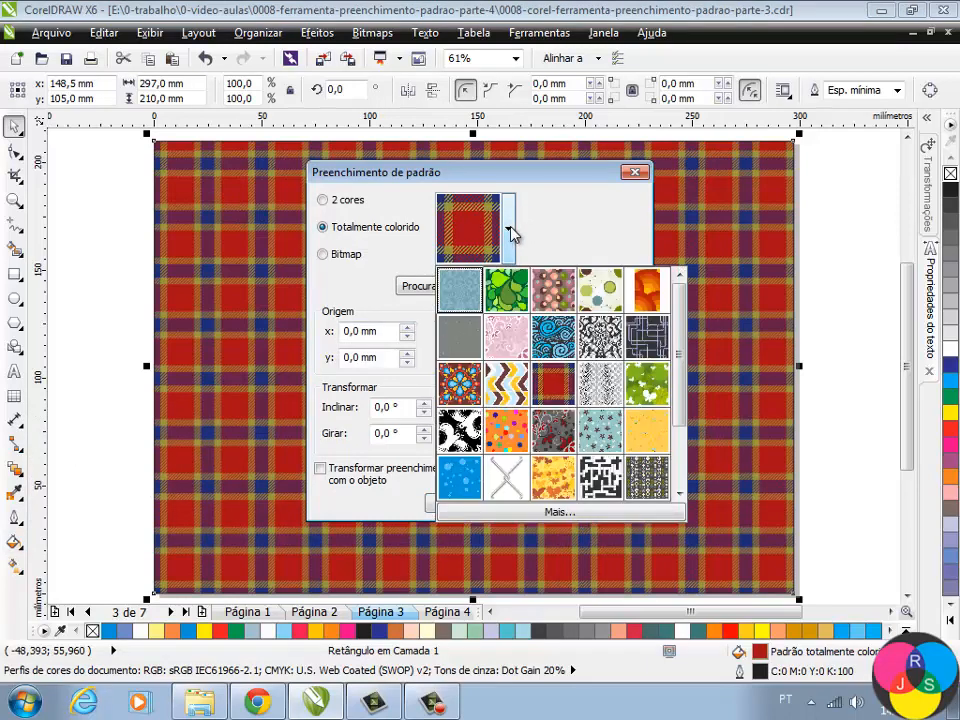
pyautogui.click(510, 232)
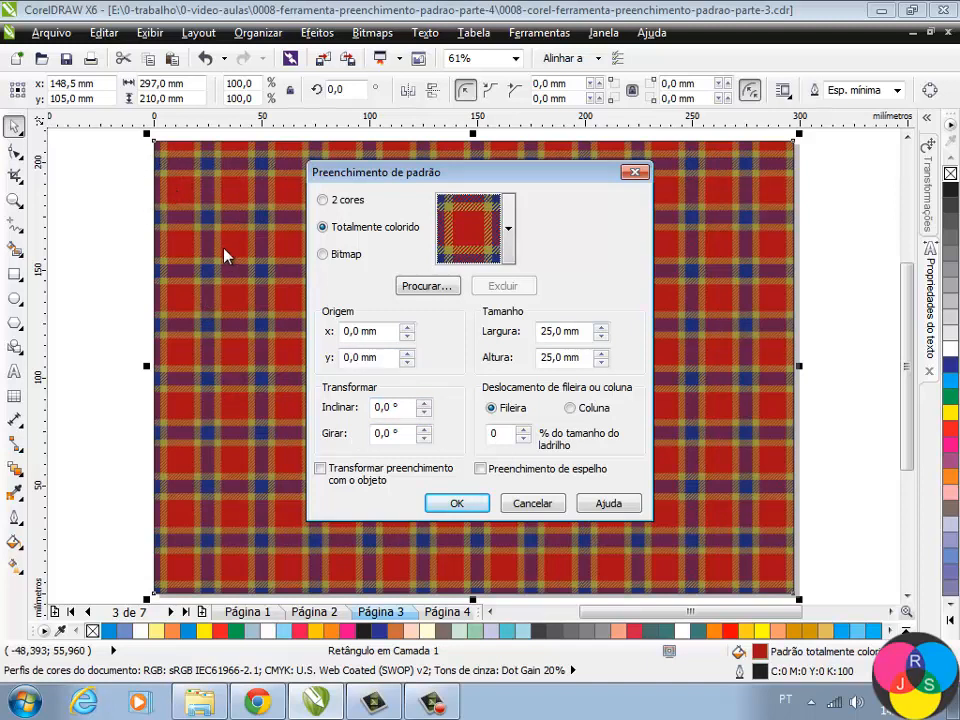
pyautogui.click(351, 338)
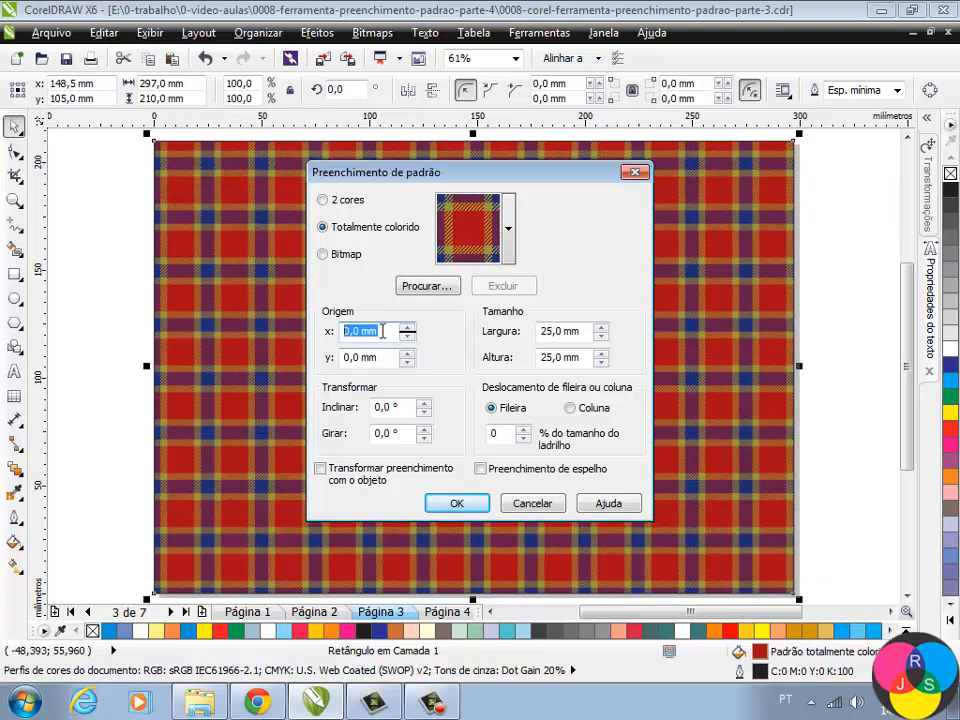
pyautogui.write('50')
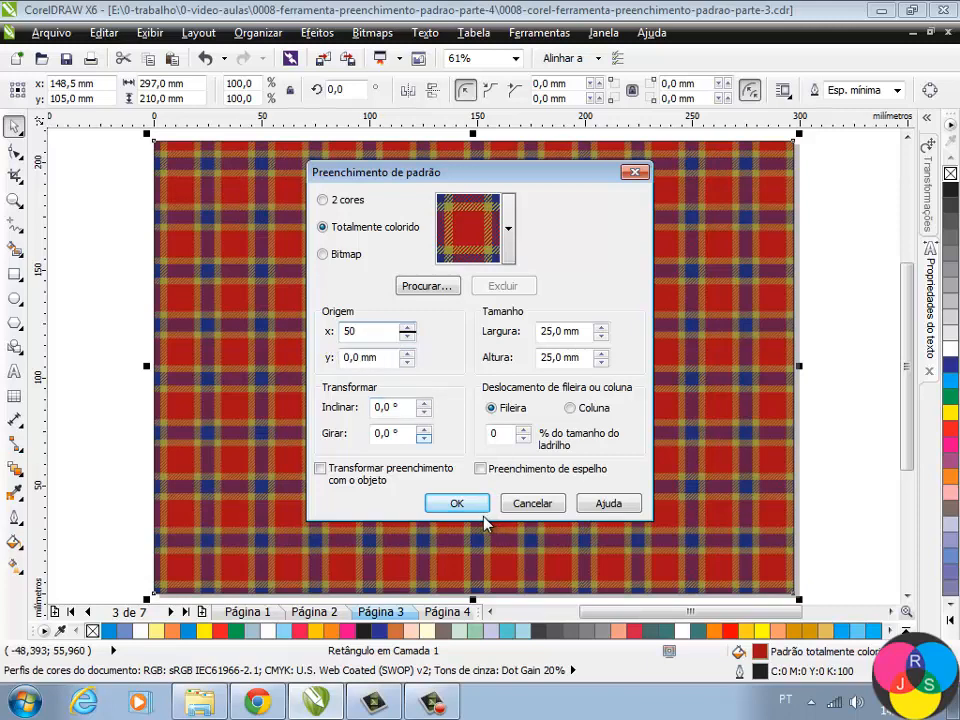
pyautogui.click(457, 504)
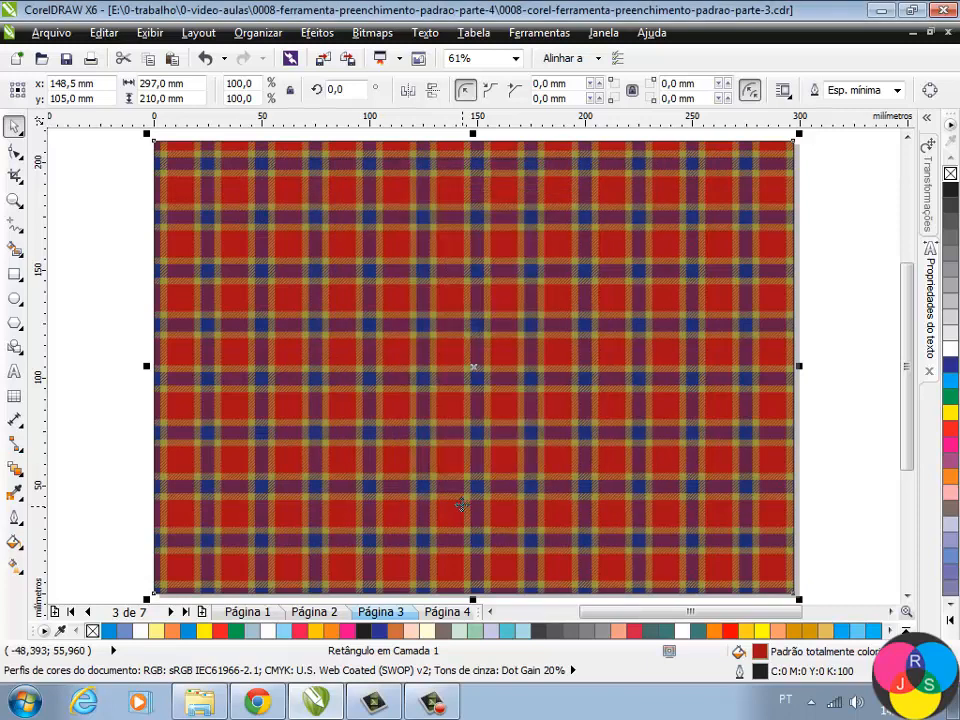
# - Reopen the rectangle's pattern fill settings and set the pattern's horizontal origin to 0 mm
pyautogui.click(14, 546)
pyautogui.click(130, 449)
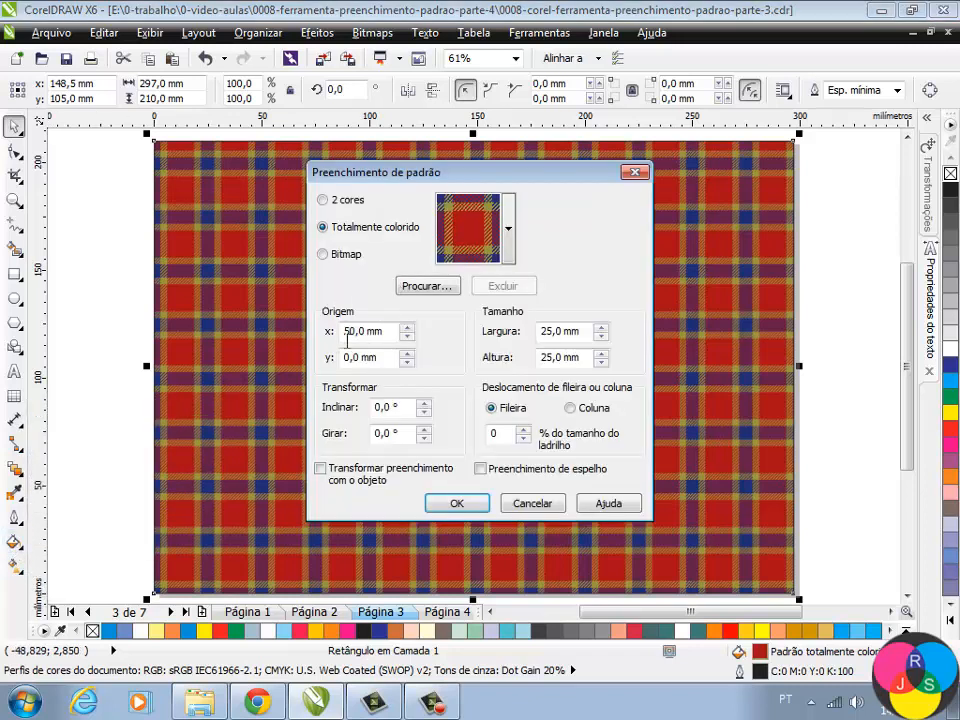
pyautogui.moveTo(384, 335); pyautogui.dragTo(297, 345)
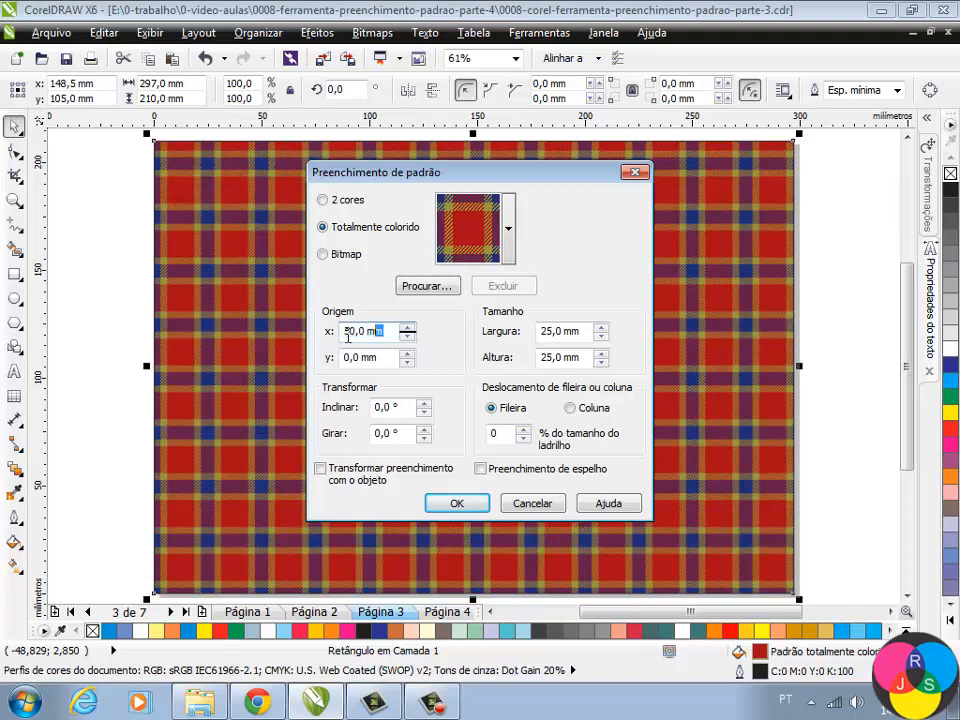
pyautogui.write('0')
# - Switch the pattern fill to bitmap, browse the available bitmaps, and apply the yellow-grey bark one to the rectangle
pyautogui.click(335, 256)
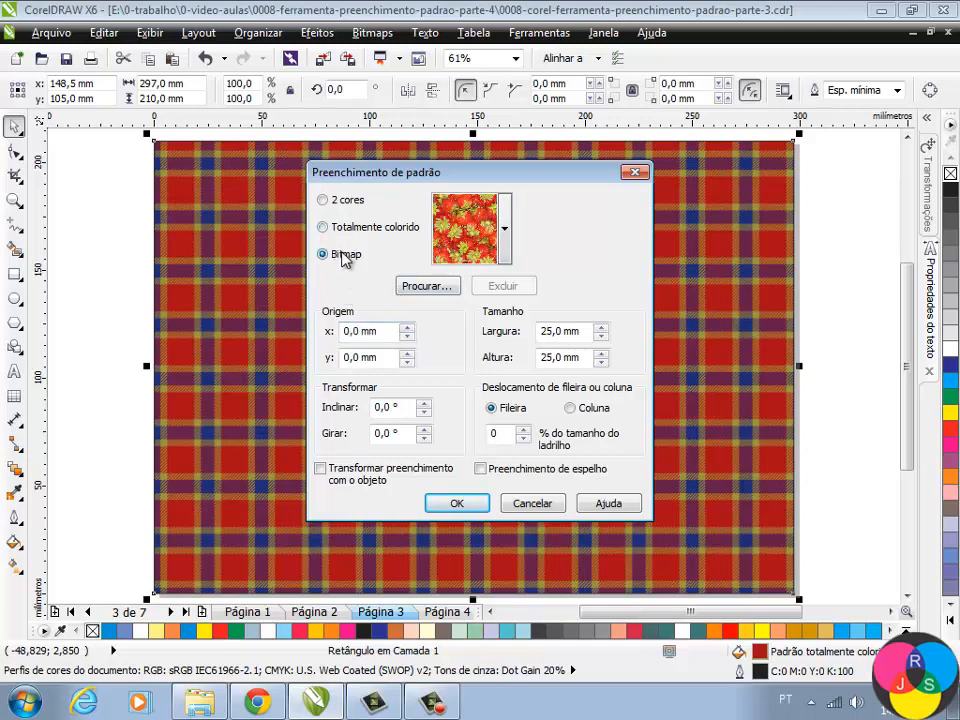
pyautogui.click(505, 229)
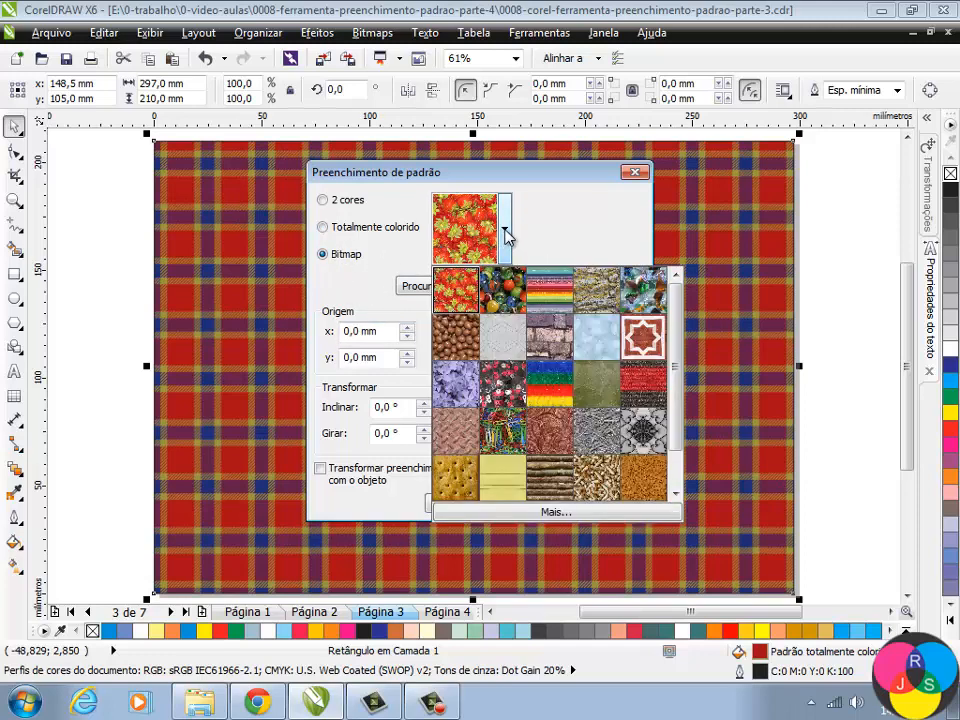
pyautogui.moveTo(680, 302); pyautogui.dragTo(684, 472)
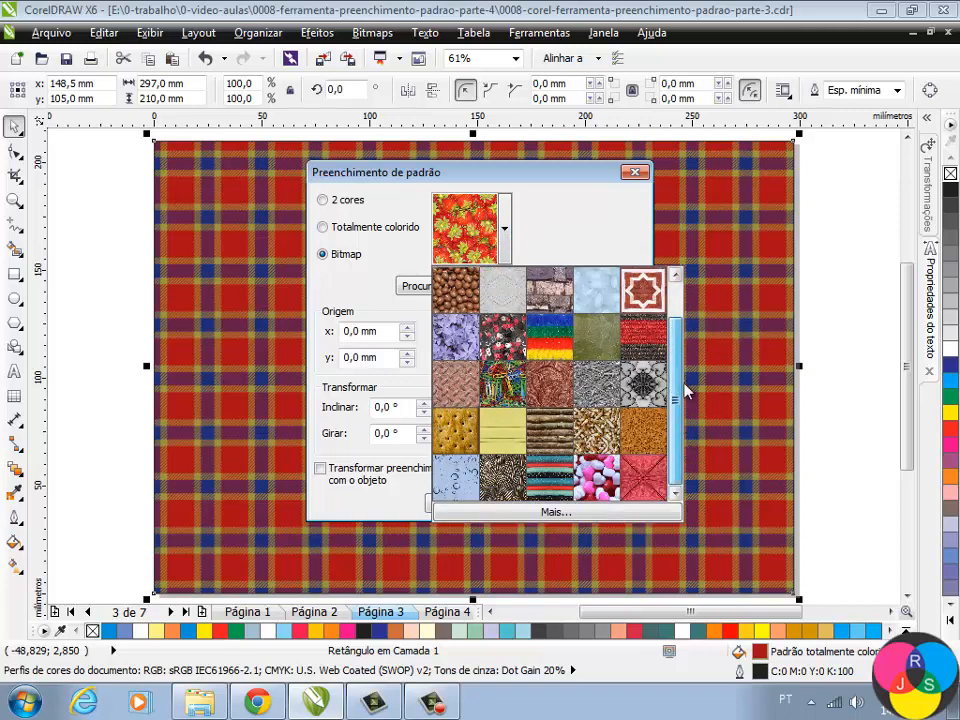
pyautogui.click(677, 306)
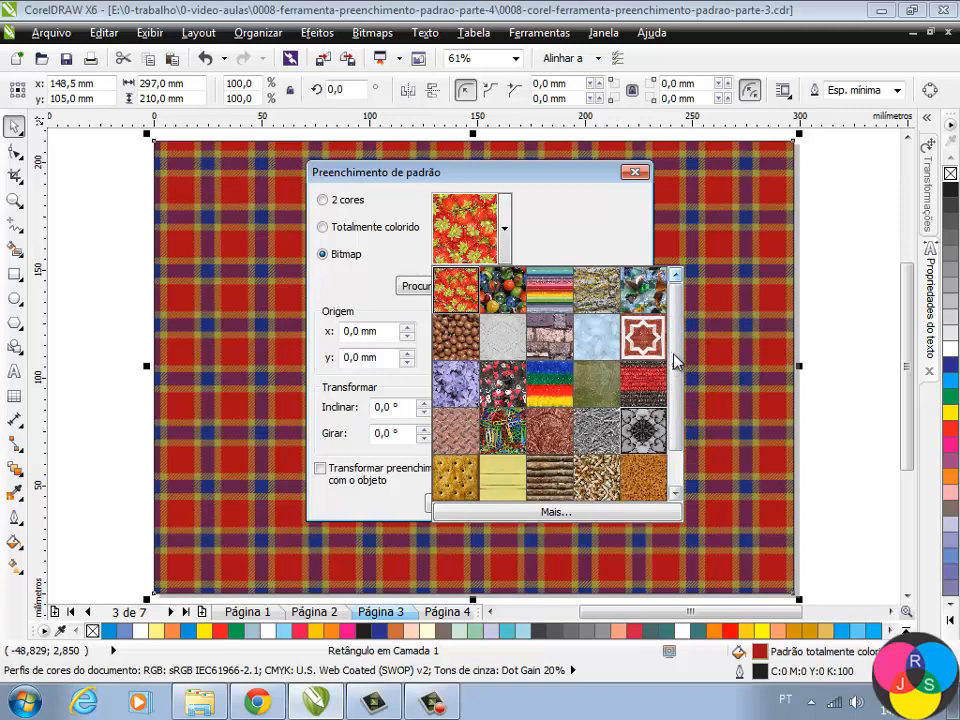
pyautogui.scroll(-1, 491, 489)
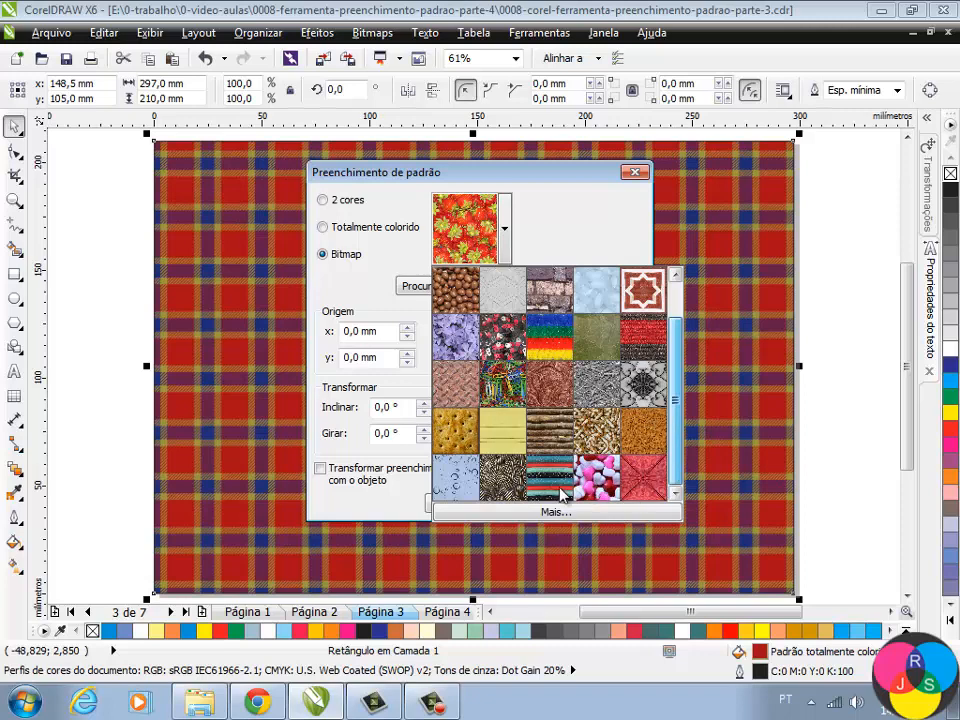
pyautogui.moveTo(675, 414); pyautogui.dragTo(675, 326)
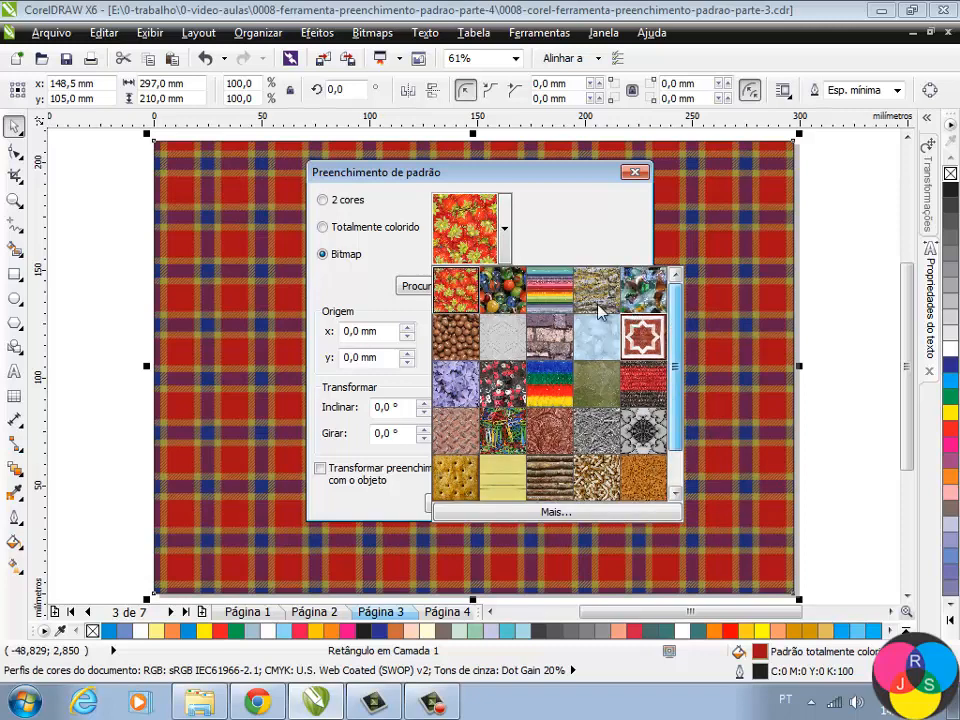
pyautogui.click(598, 302)
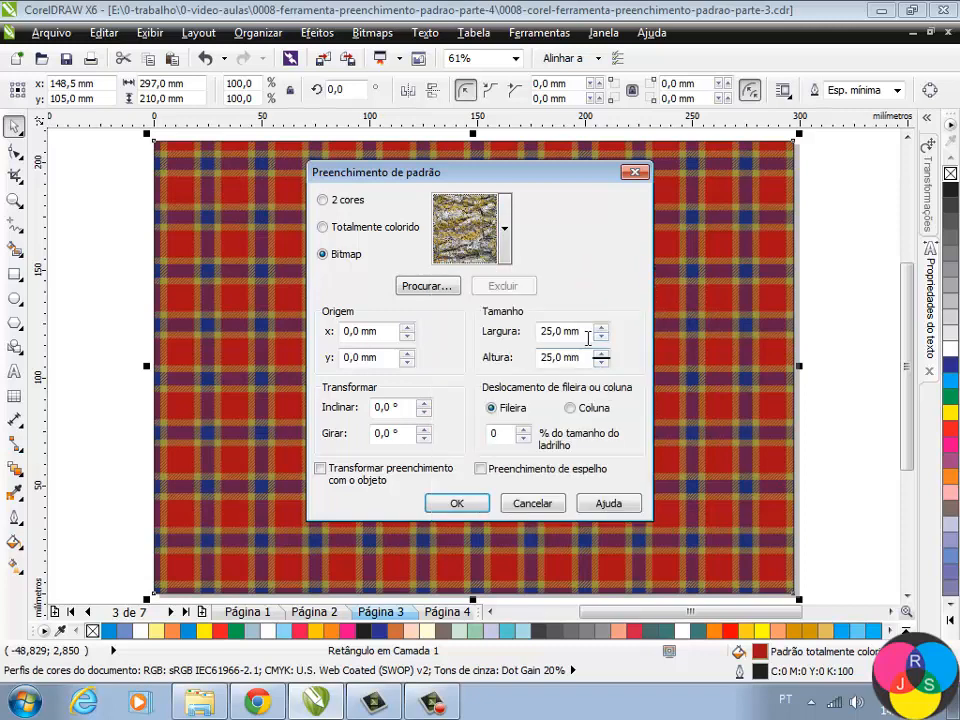
pyautogui.click(460, 505)
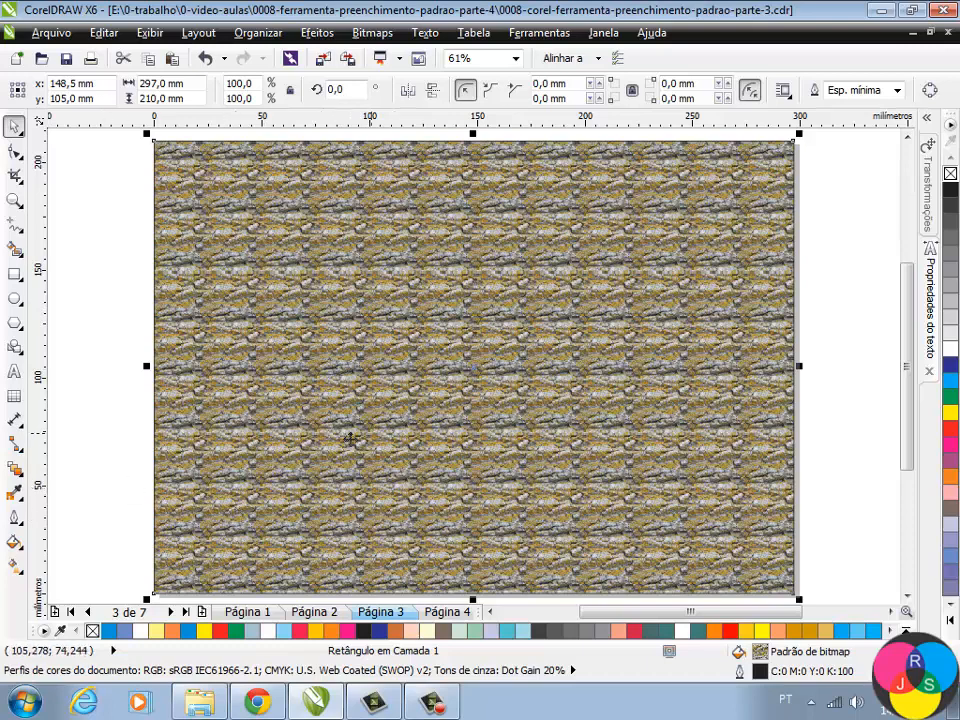
# - Edit the rectangle's bitmap pattern fill and choose the coloured glass marbles bitmap
pyautogui.click(15, 543)
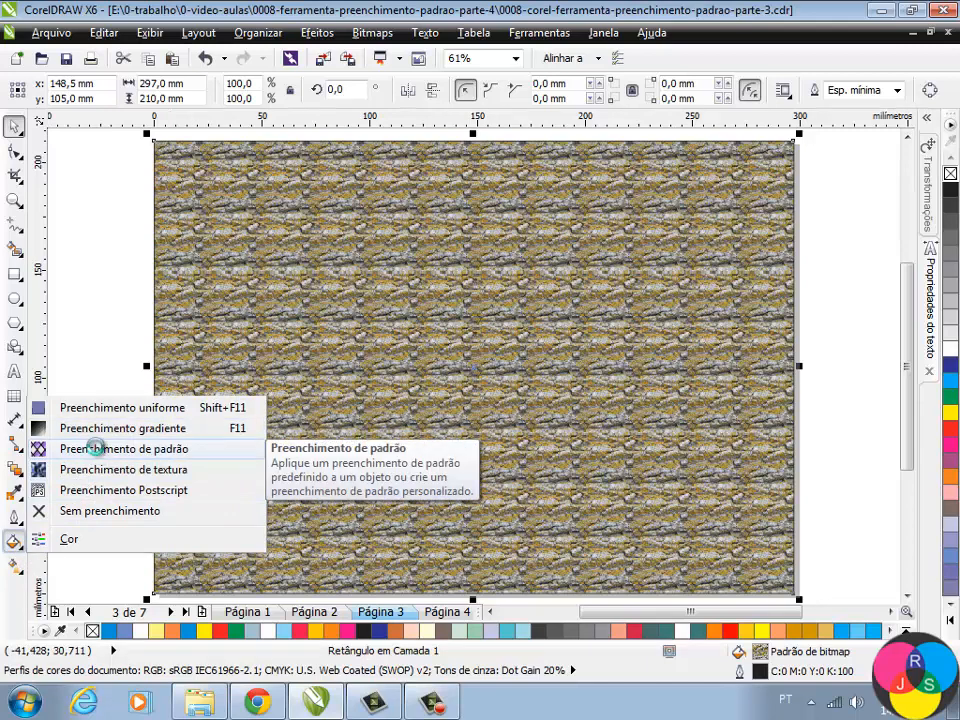
pyautogui.click(95, 449)
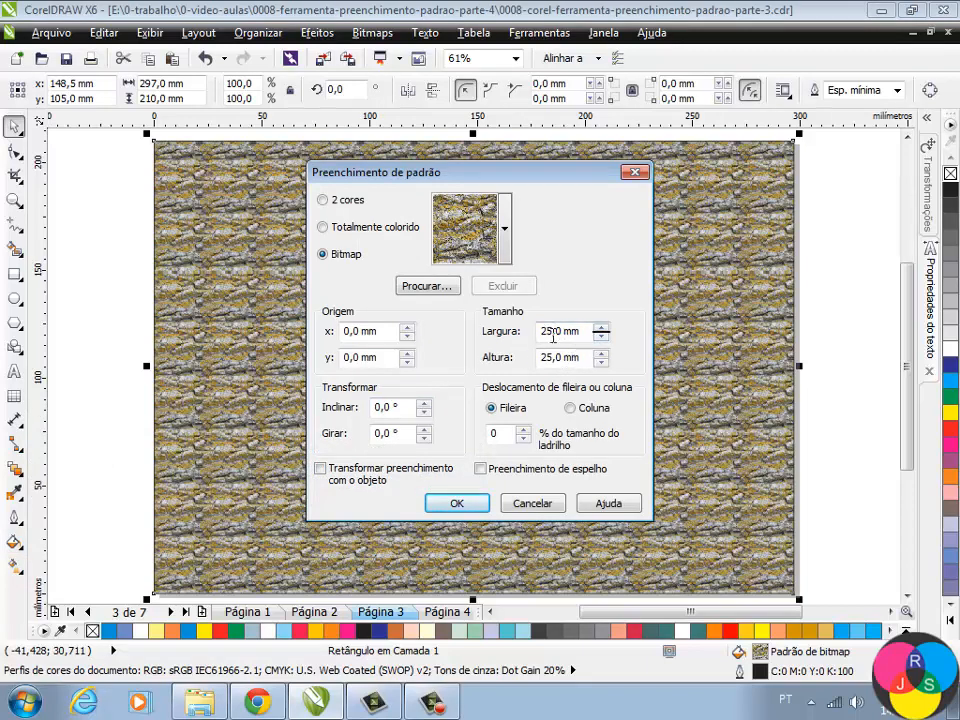
pyautogui.click(505, 229)
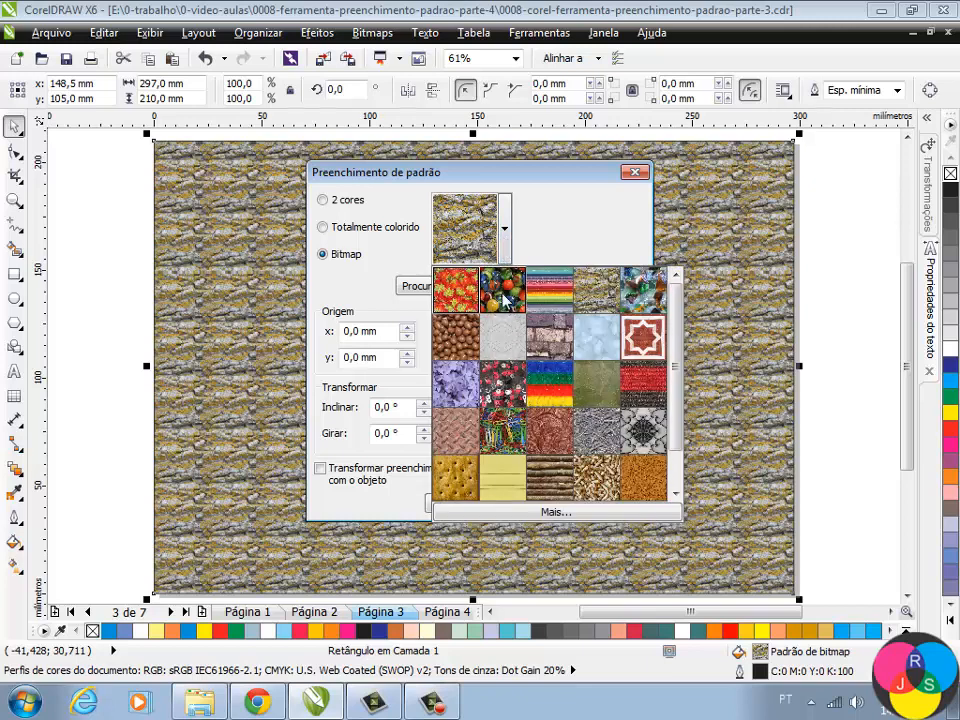
pyautogui.click(505, 297)
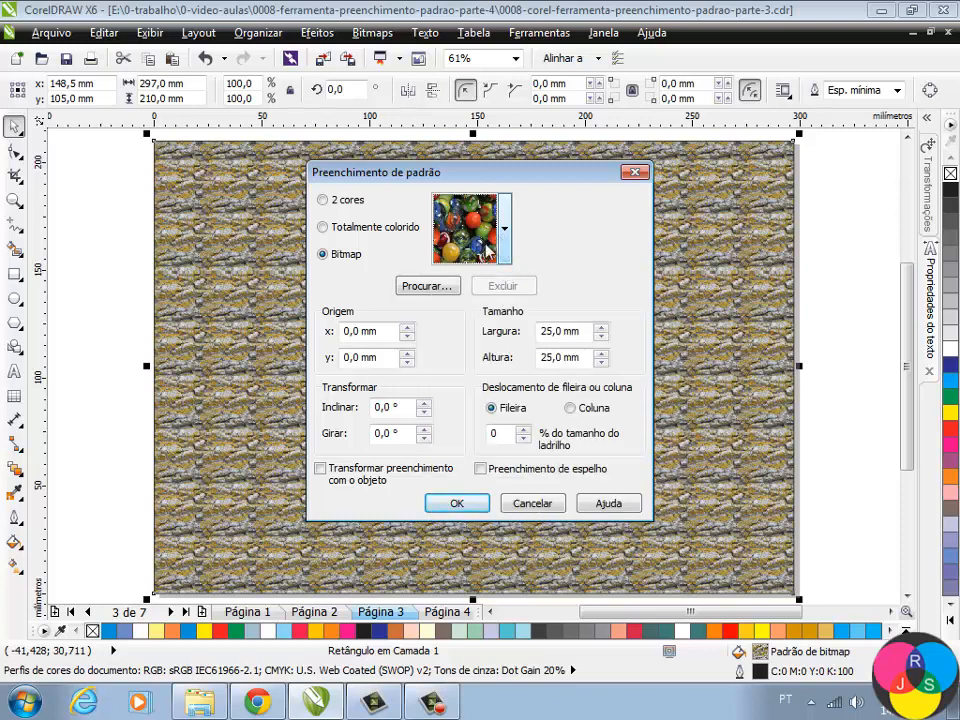
# - Set the marbles pattern's tile size to 100 mm wide and 100 mm high, and apply the fill
pyautogui.doubleClick(560, 335)
pyautogui.write('1')
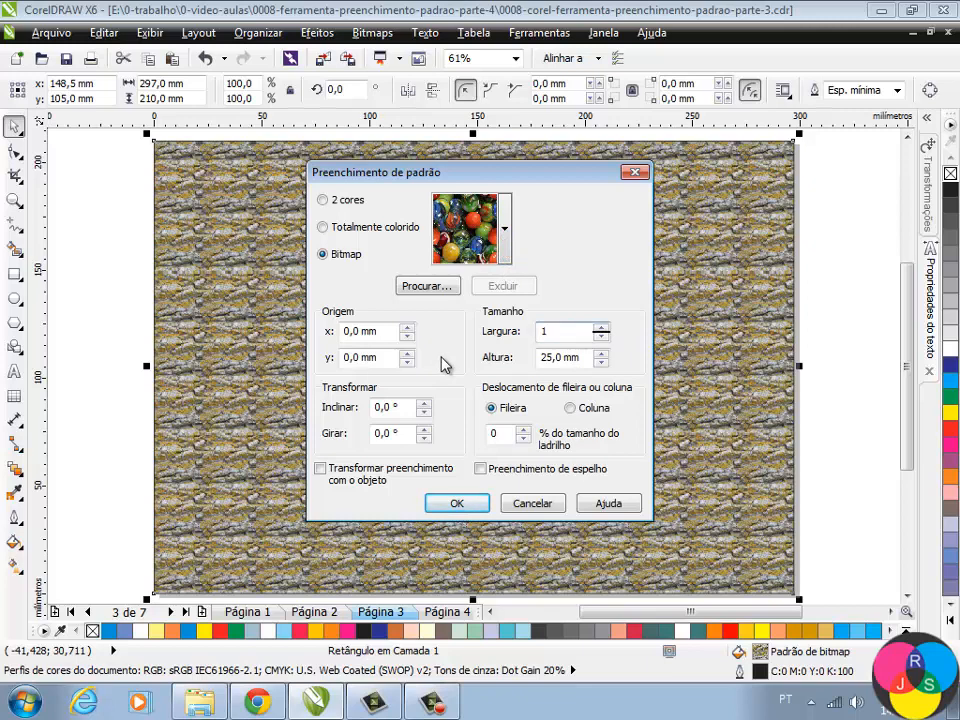
pyautogui.write('0')
pyautogui.doubleClick(555, 358)
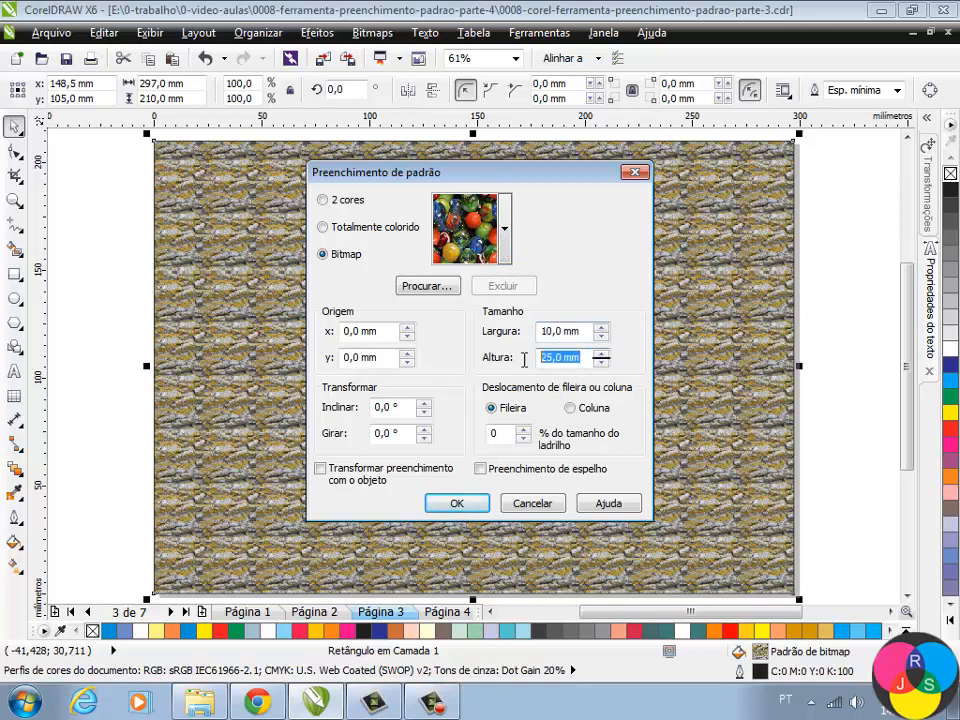
pyautogui.write('100')
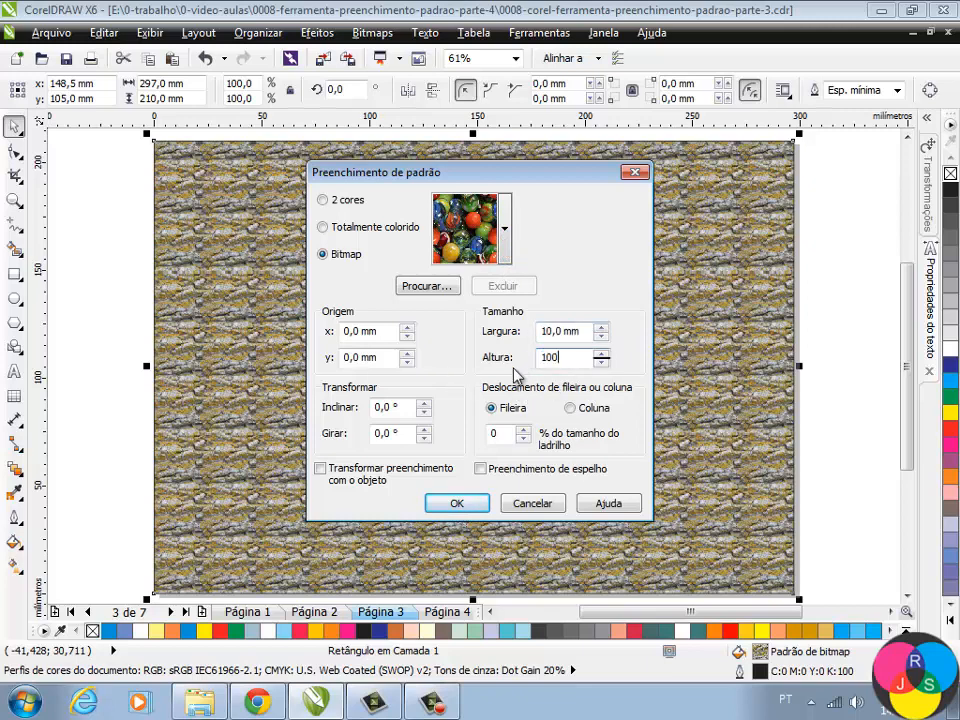
pyautogui.doubleClick(583, 330)
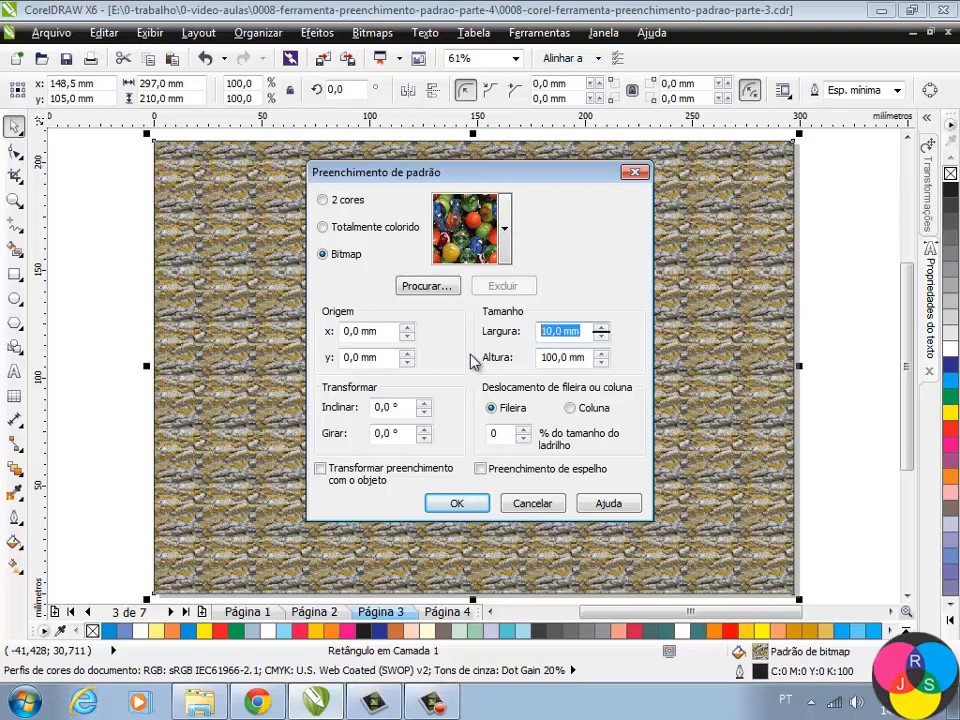
pyautogui.write('100')
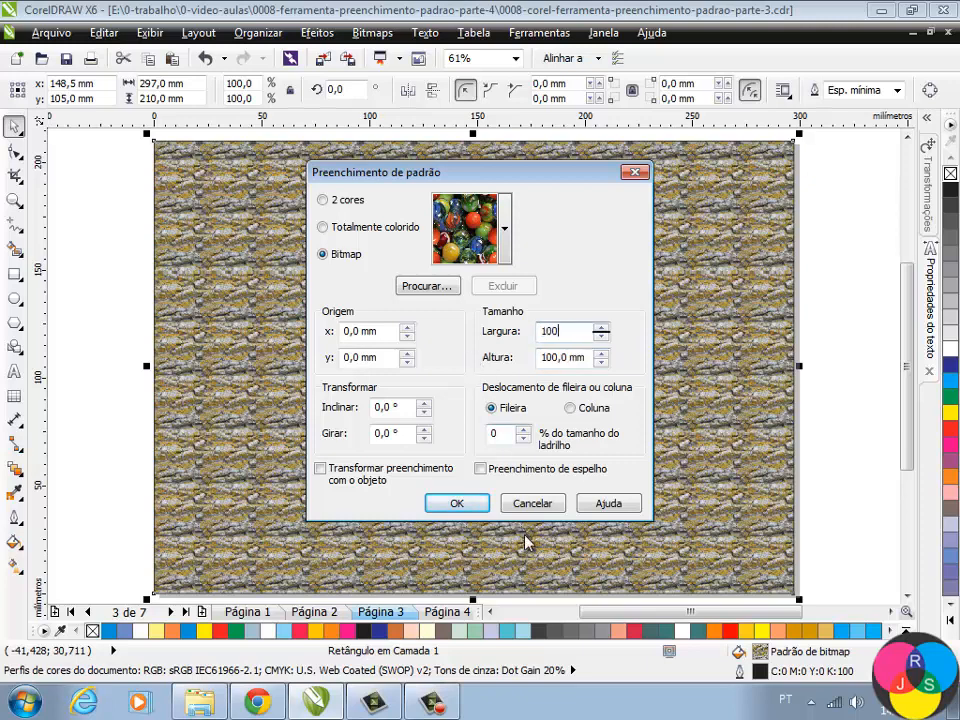
pyautogui.click(456, 503)
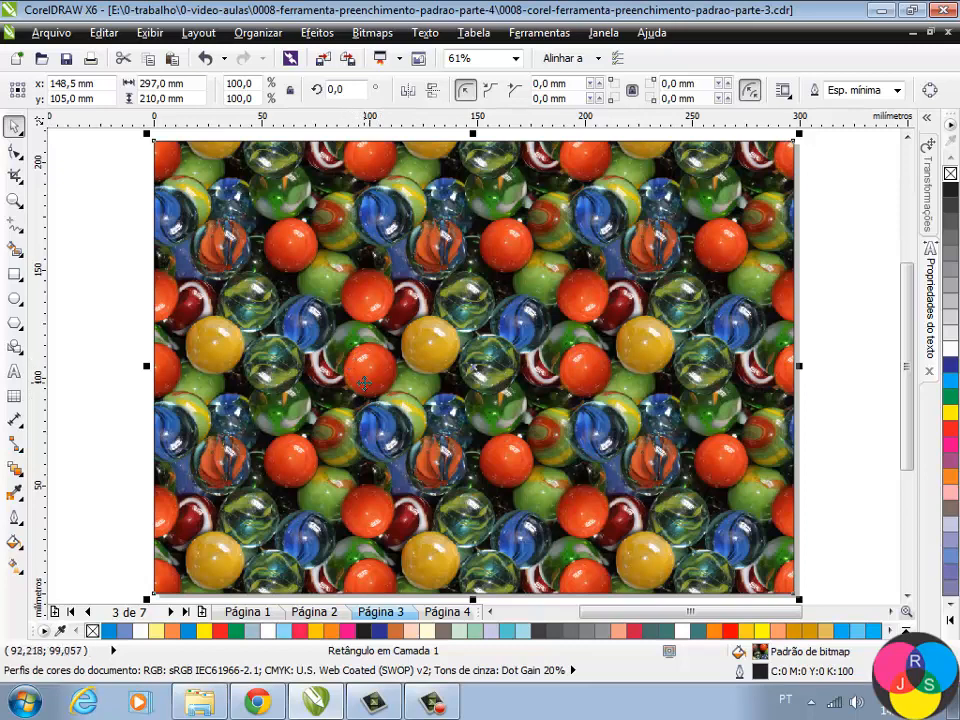
# - Change the marbles pattern's tile size to 40 mm wide and 40 mm high, and apply it to the rectangle
pyautogui.click(15, 541)
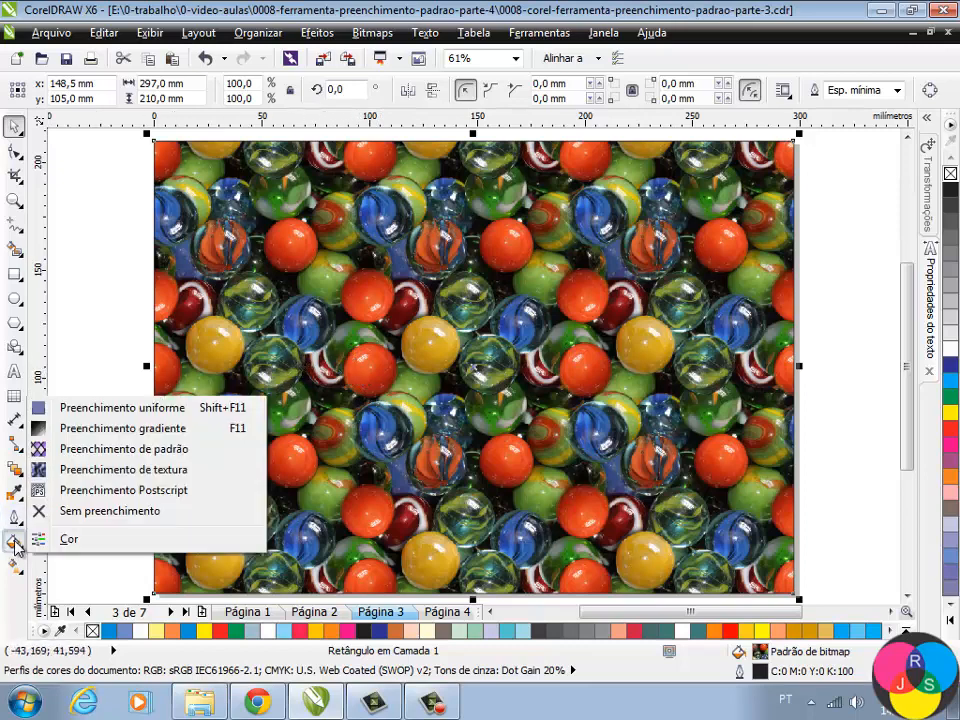
pyautogui.click(95, 452)
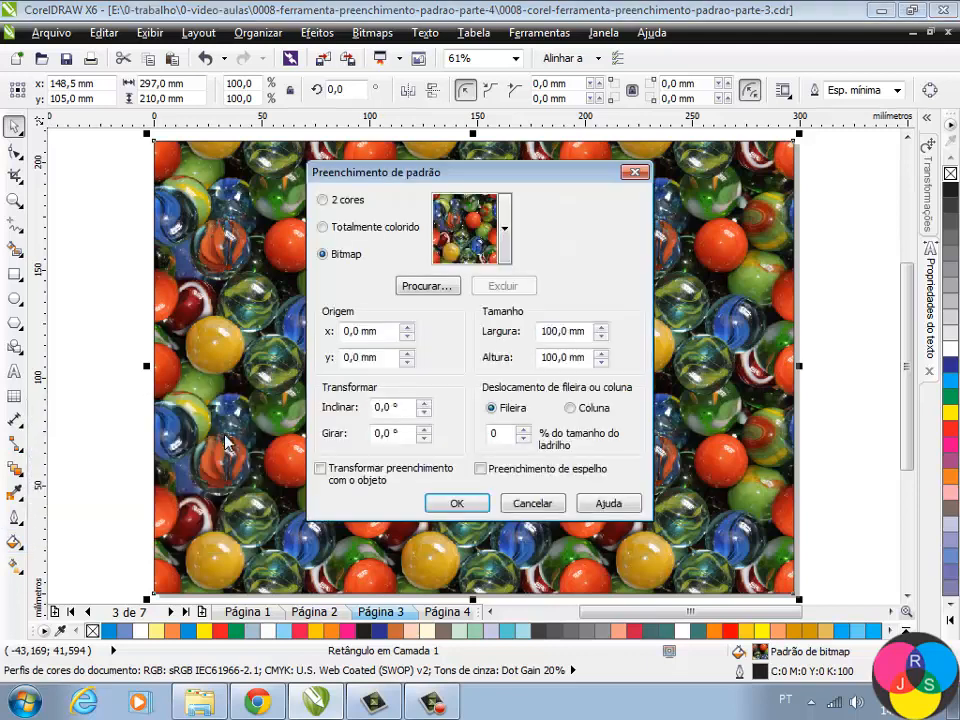
pyautogui.doubleClick(550, 331)
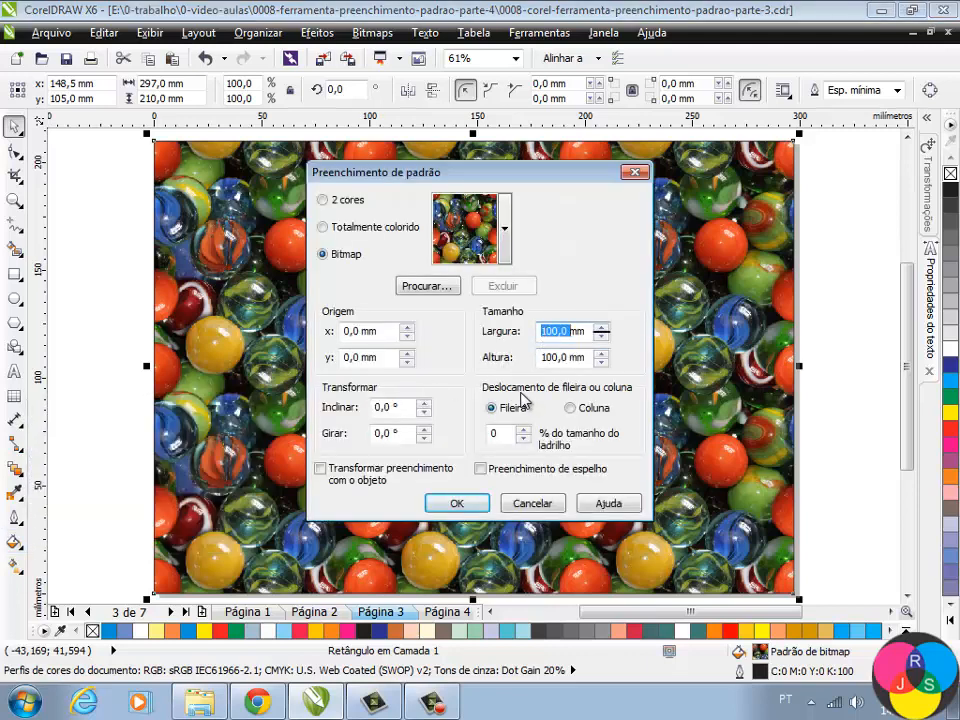
pyautogui.write('40')
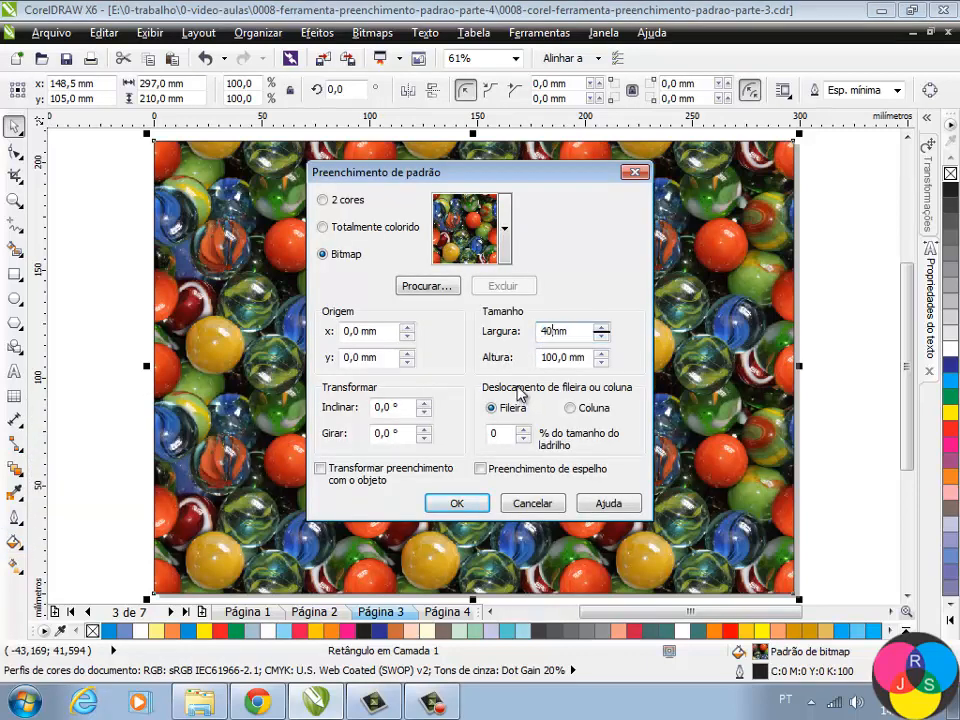
pyautogui.doubleClick(551, 357)
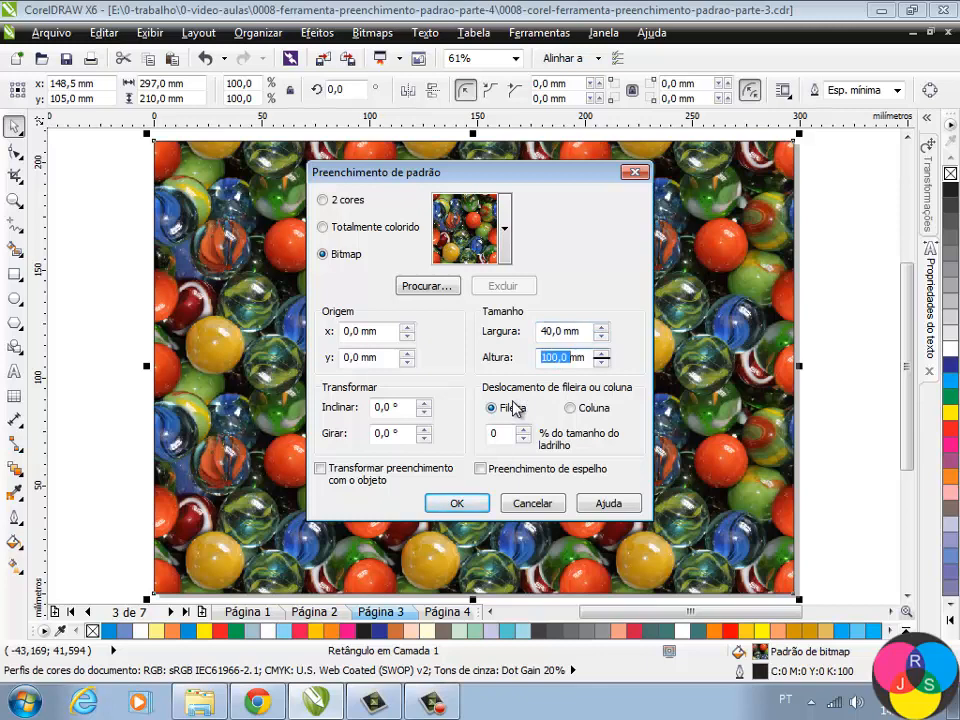
pyautogui.write('4')
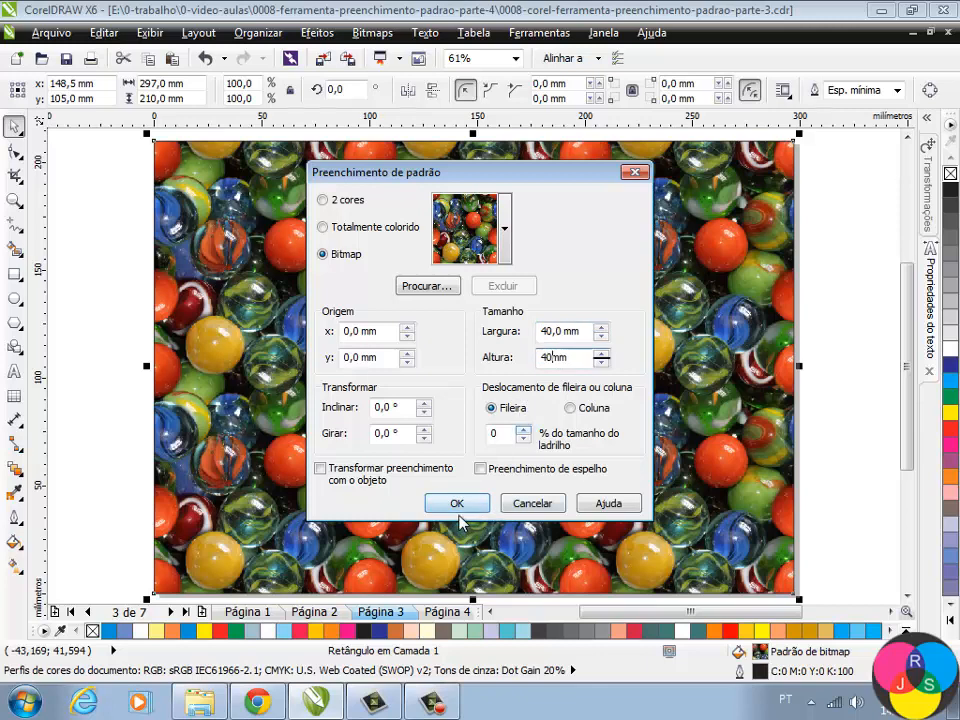
pyautogui.click(456, 504)
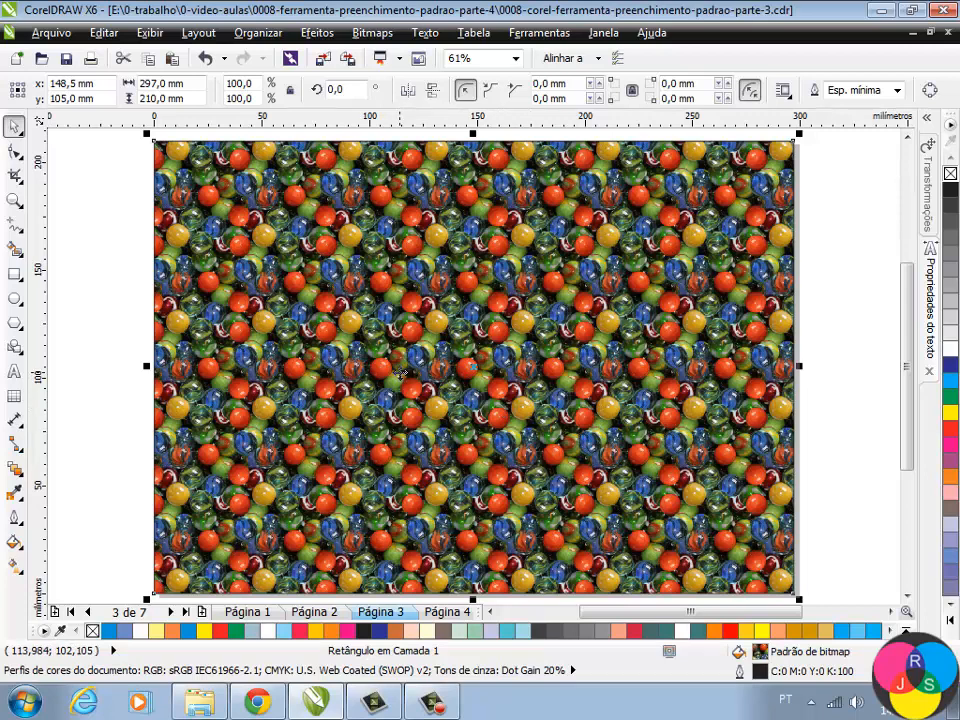
# - Review the pattern fill settings of the marbles rectangle
pyautogui.click(14, 516)
pyautogui.click(14, 541)
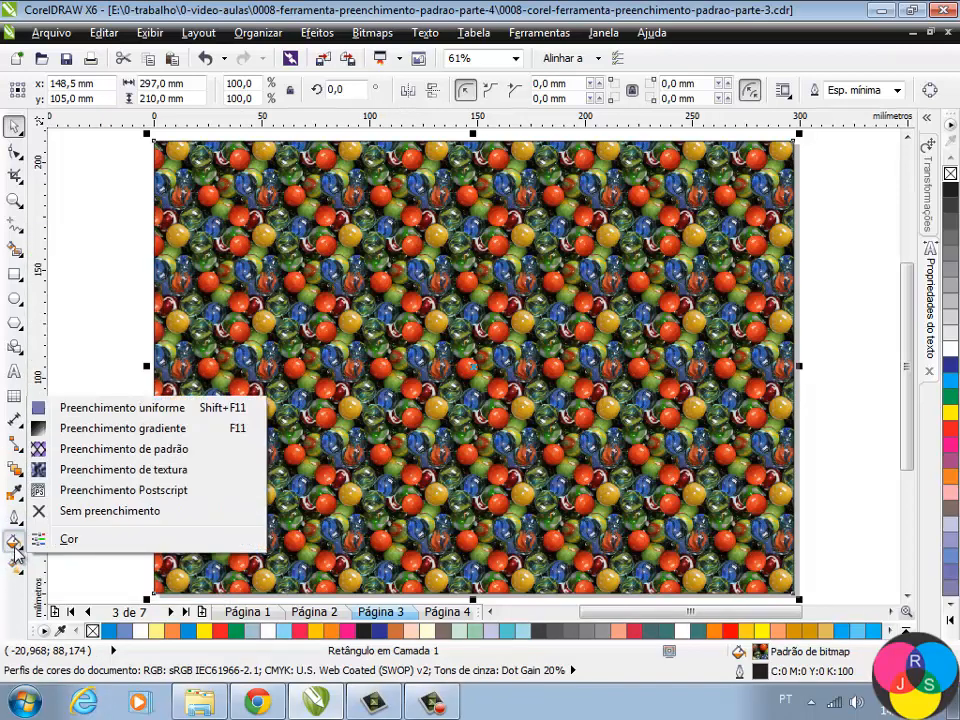
pyautogui.click(145, 453)
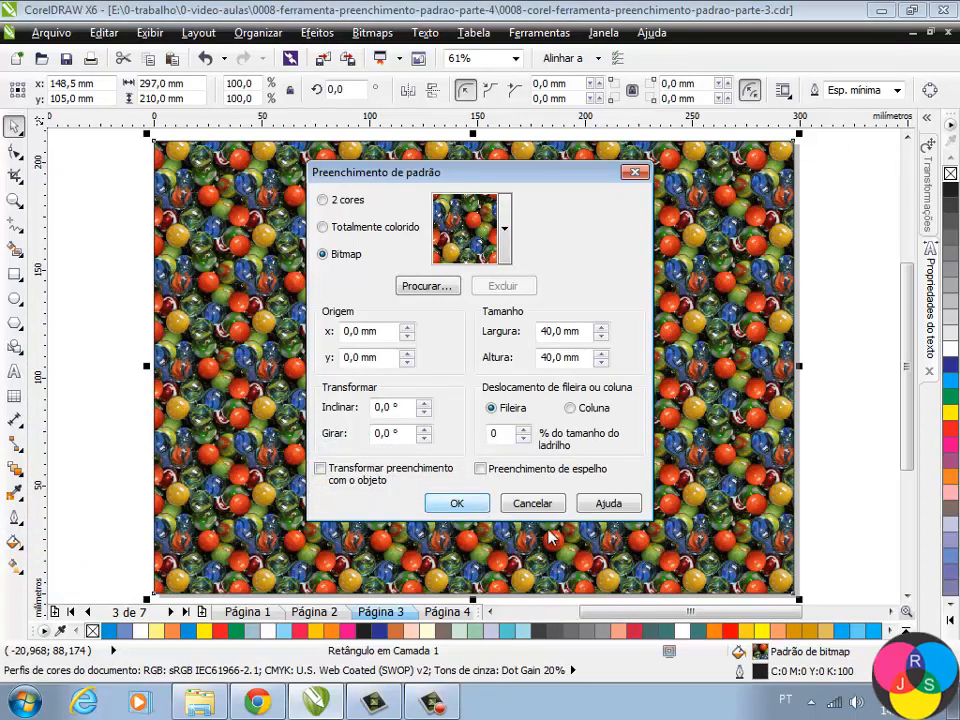
pyautogui.click(457, 504)
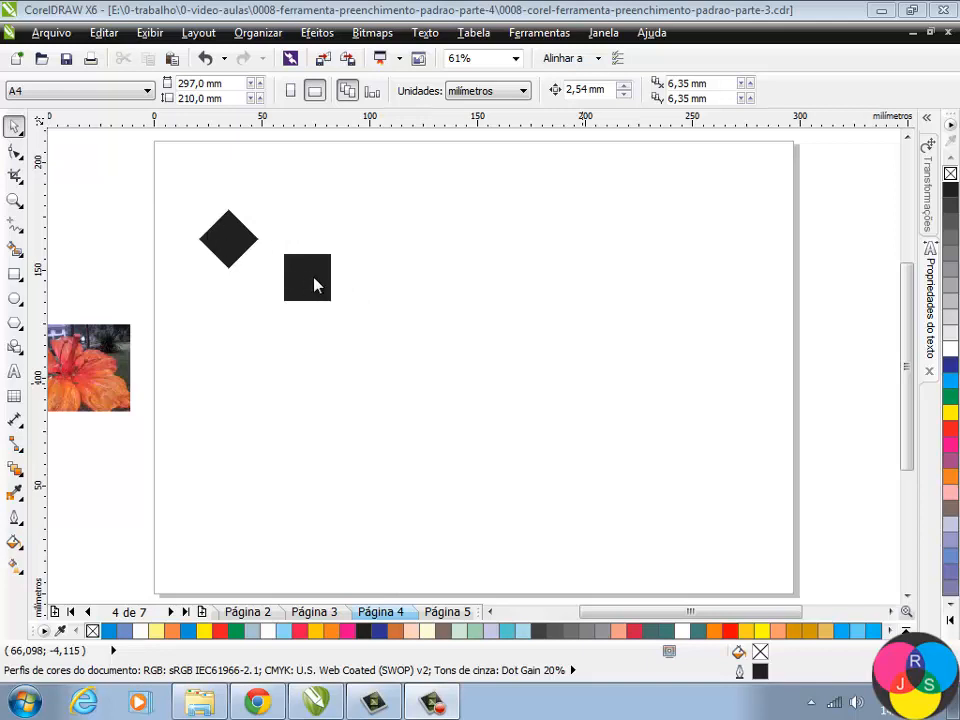
# - Select the black diamond and the black square together and align their centres both horizontally and vertically
pyautogui.click(229, 251)
pyautogui.click(226, 307)
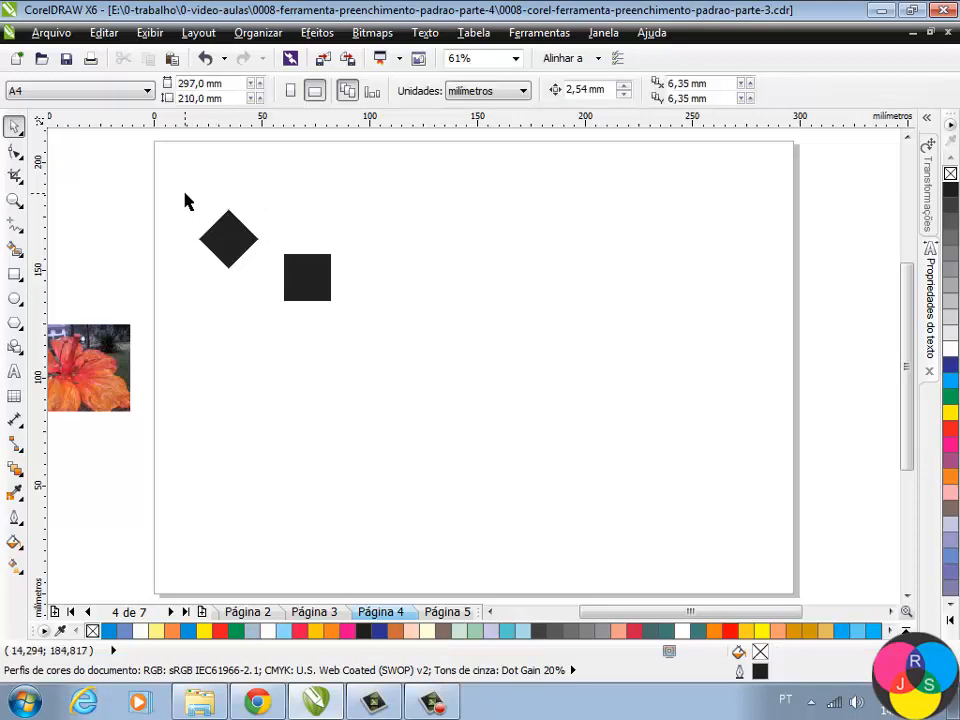
pyautogui.moveTo(185, 200); pyautogui.dragTo(372, 332)
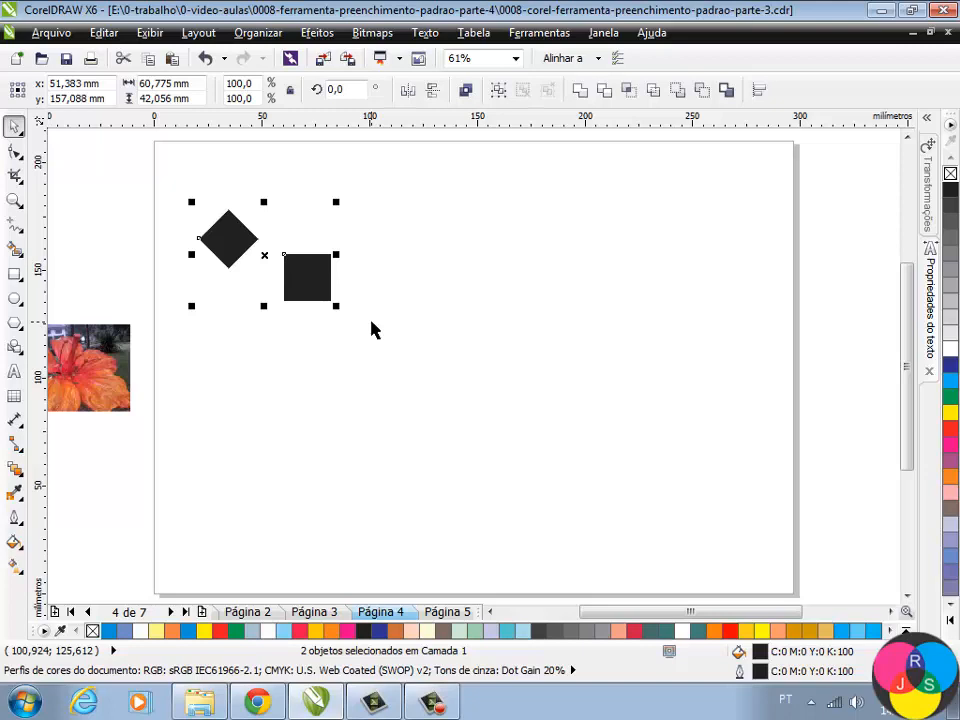
pyautogui.press('c')
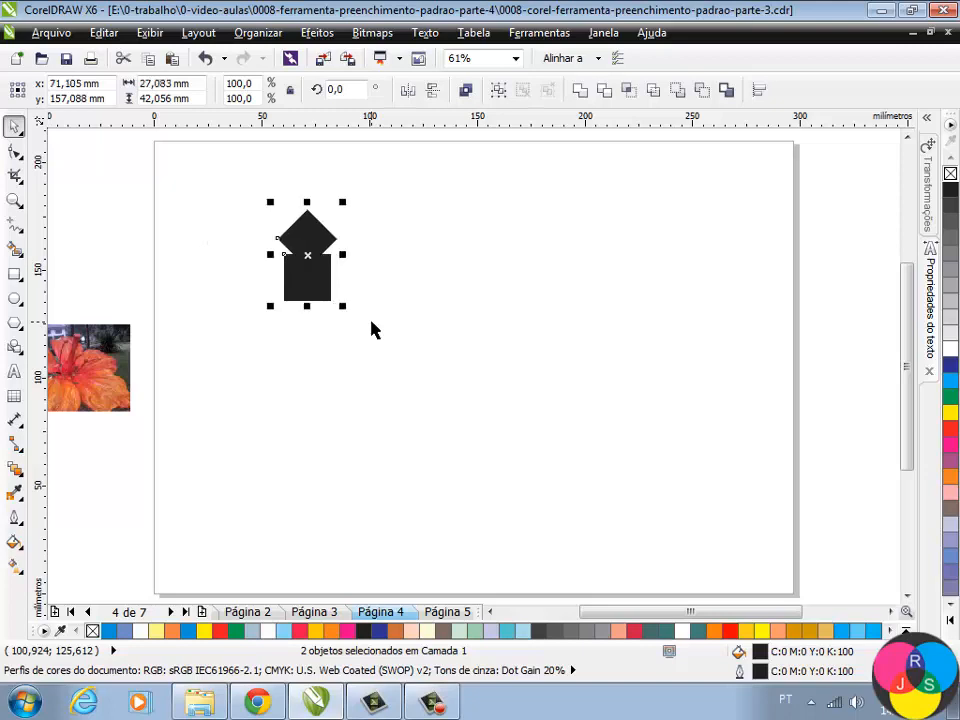
pyautogui.press('e')
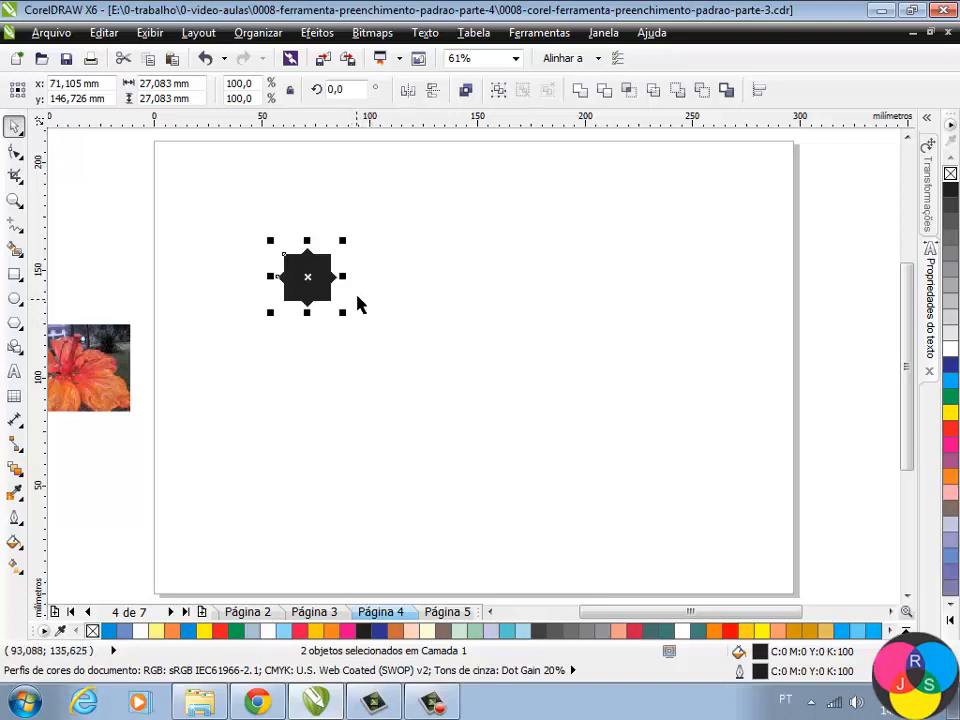
# - Enlarge the diamond from its centre to about 32.6 mm wide and high so its points extend beyond the square
pyautogui.click(357, 297)
pyautogui.click(336, 277)
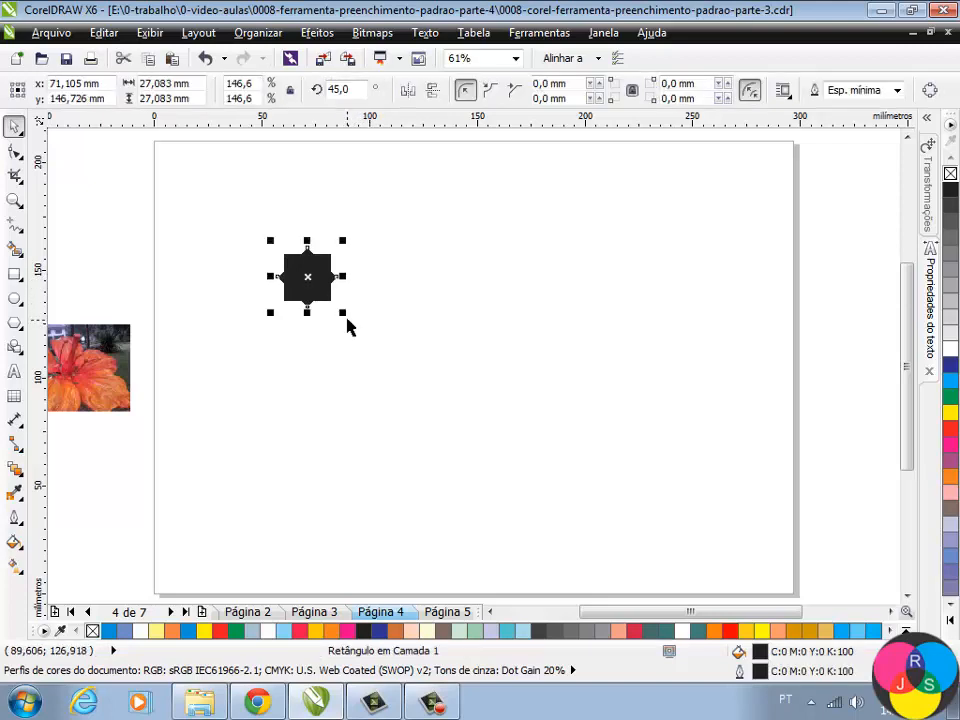
pyautogui.moveTo(345, 315); pyautogui.dragTo(352, 322)
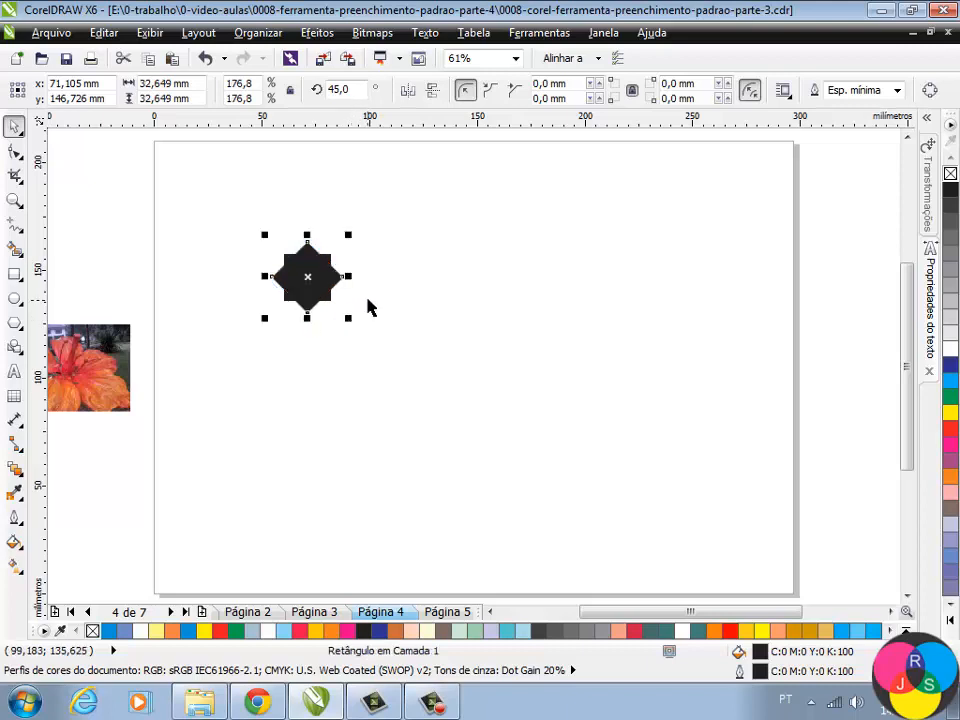
pyautogui.click(377, 298)
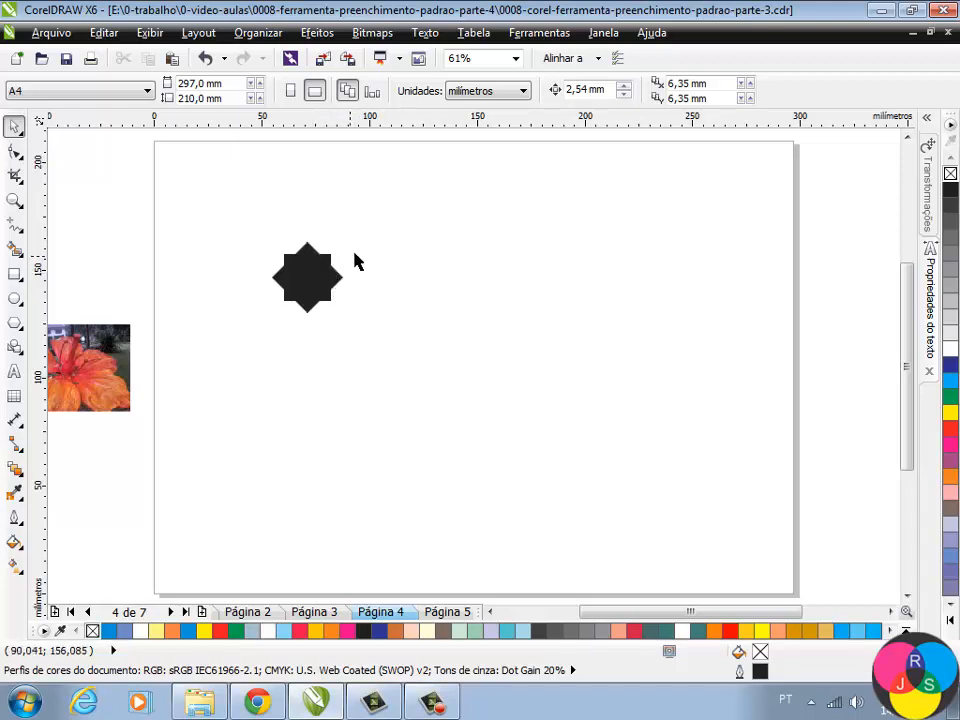
# - Create a two-colour, high-resolution pattern from the eight-pointed star, marking an area about 47 mm by 43.5 mm around it
pyautogui.moveTo(246, 222); pyautogui.dragTo(373, 341)
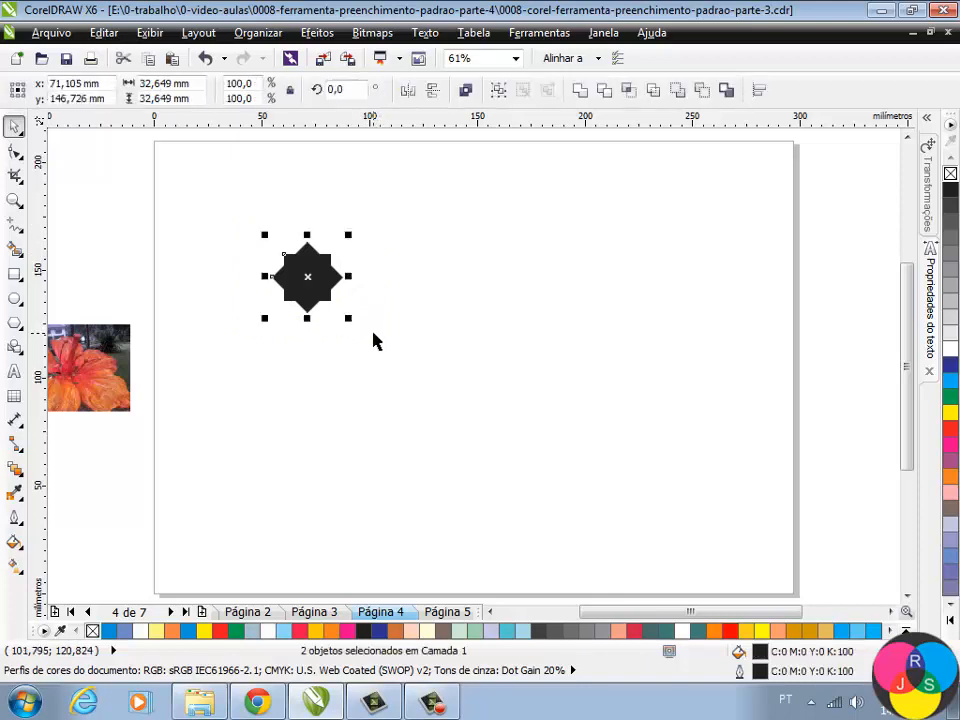
pyautogui.click(541, 33)
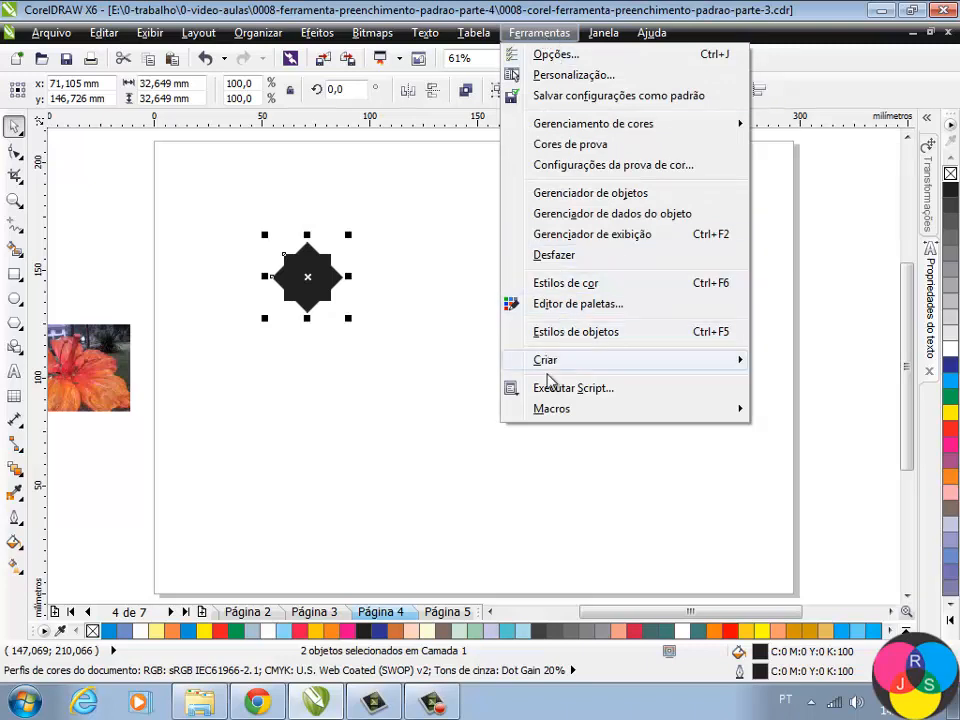
pyautogui.moveTo(548, 366)
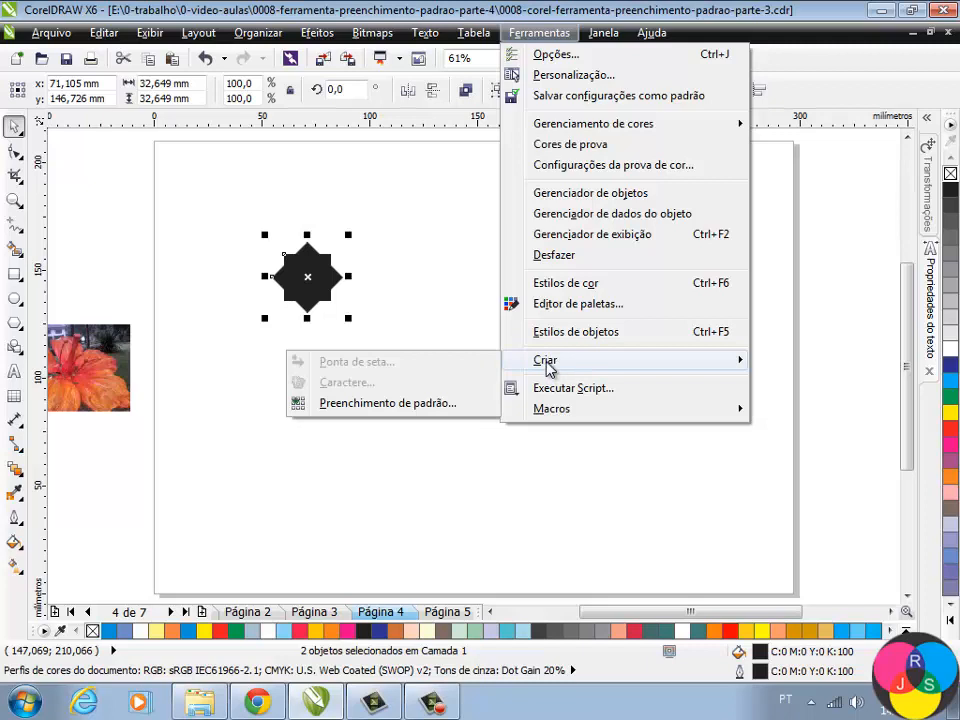
pyautogui.click(388, 404)
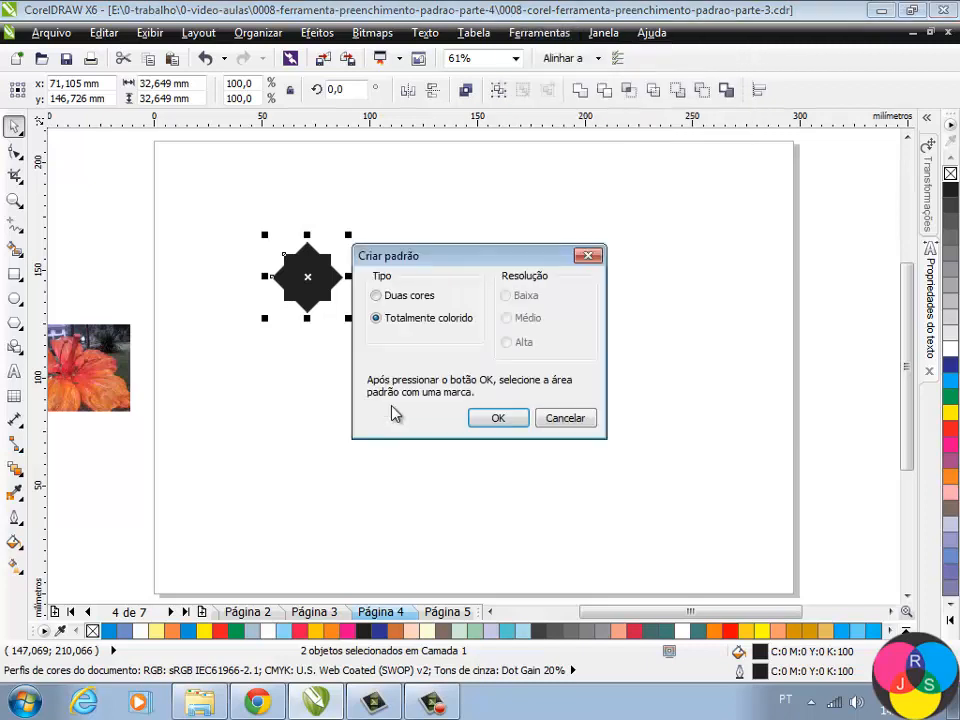
pyautogui.click(377, 297)
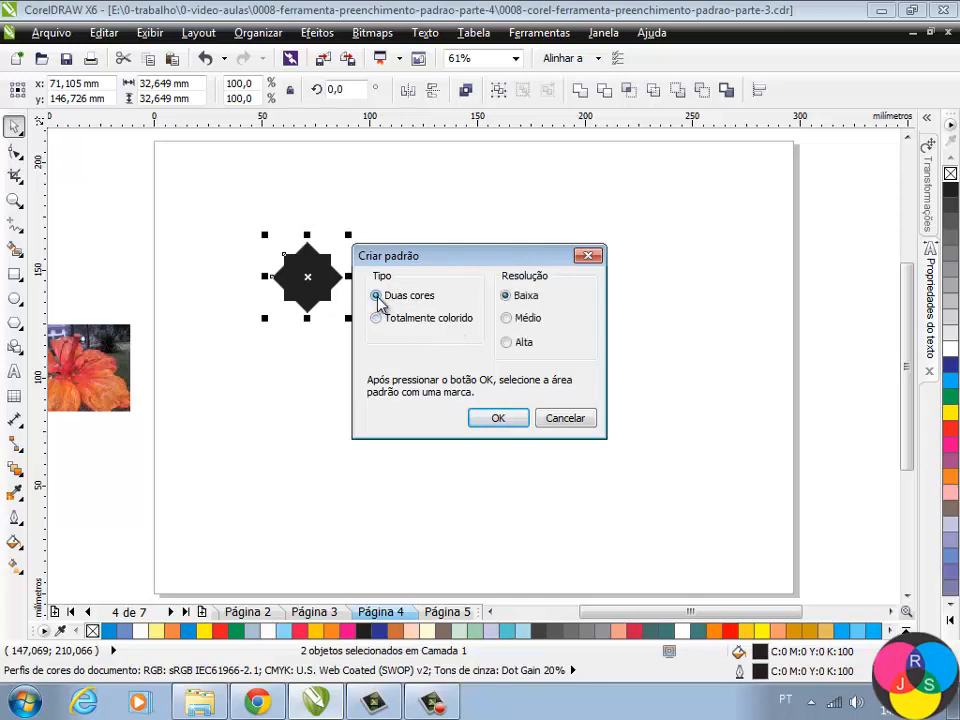
pyautogui.click(507, 343)
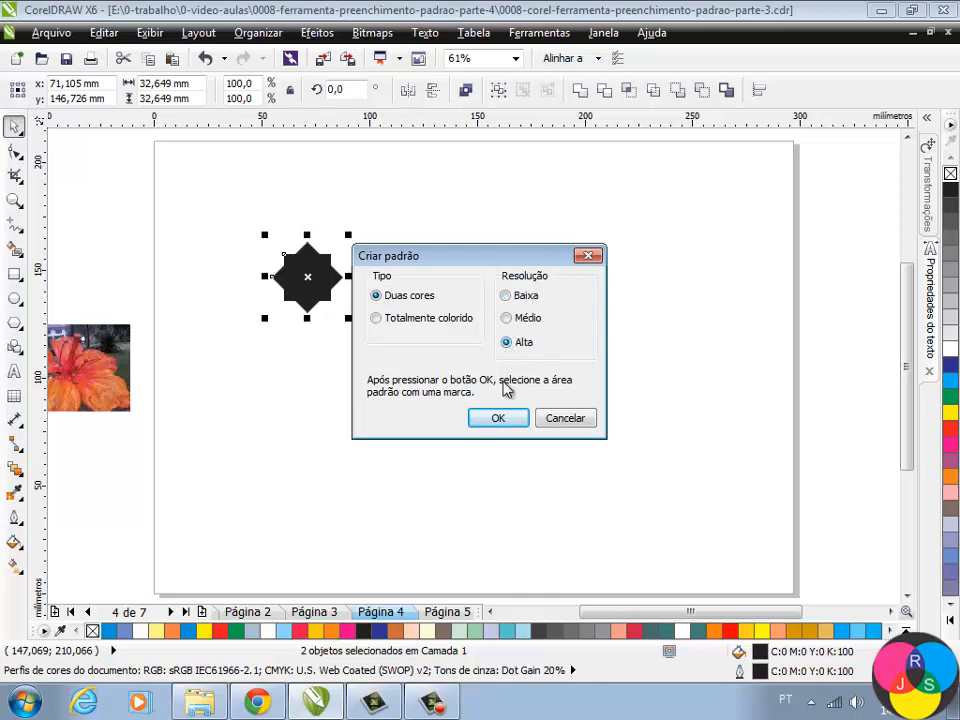
pyautogui.click(498, 420)
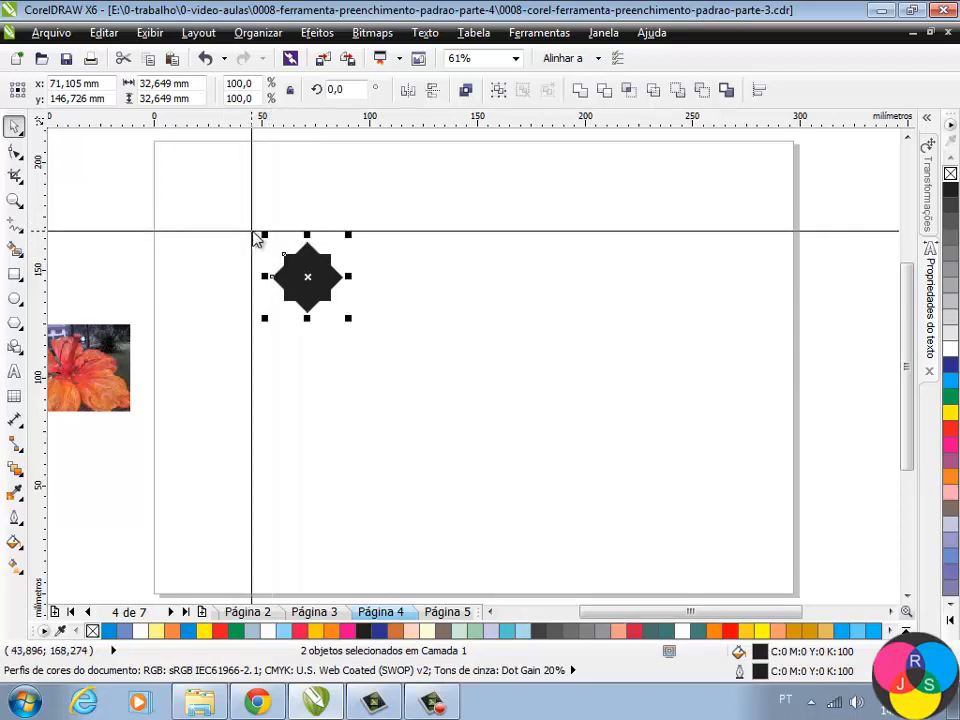
pyautogui.moveTo(255, 230); pyautogui.dragTo(356, 323)
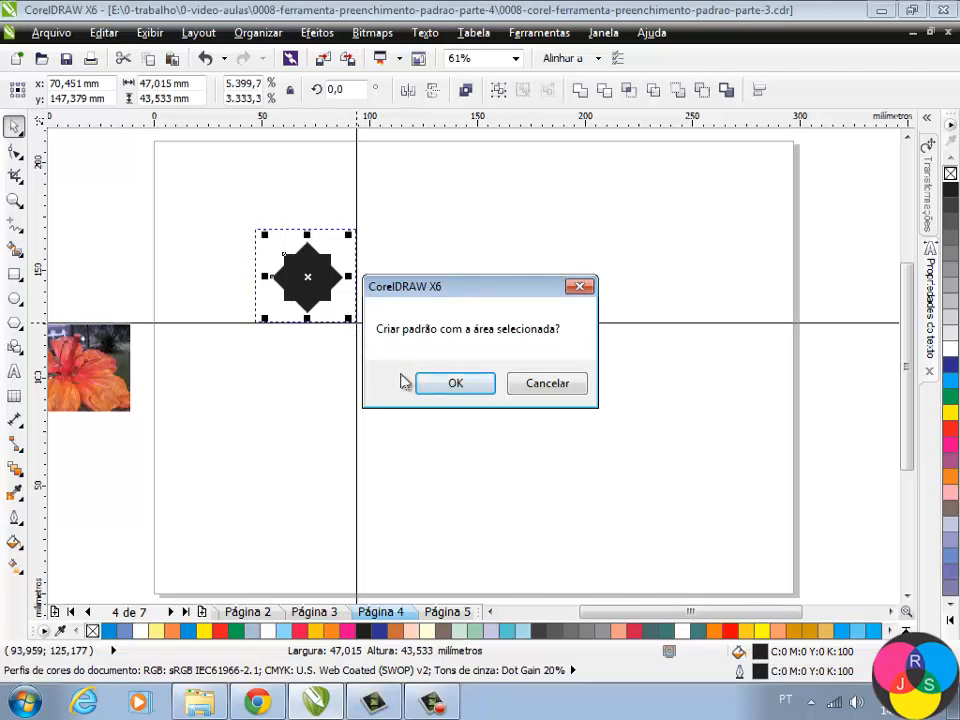
pyautogui.click(450, 390)
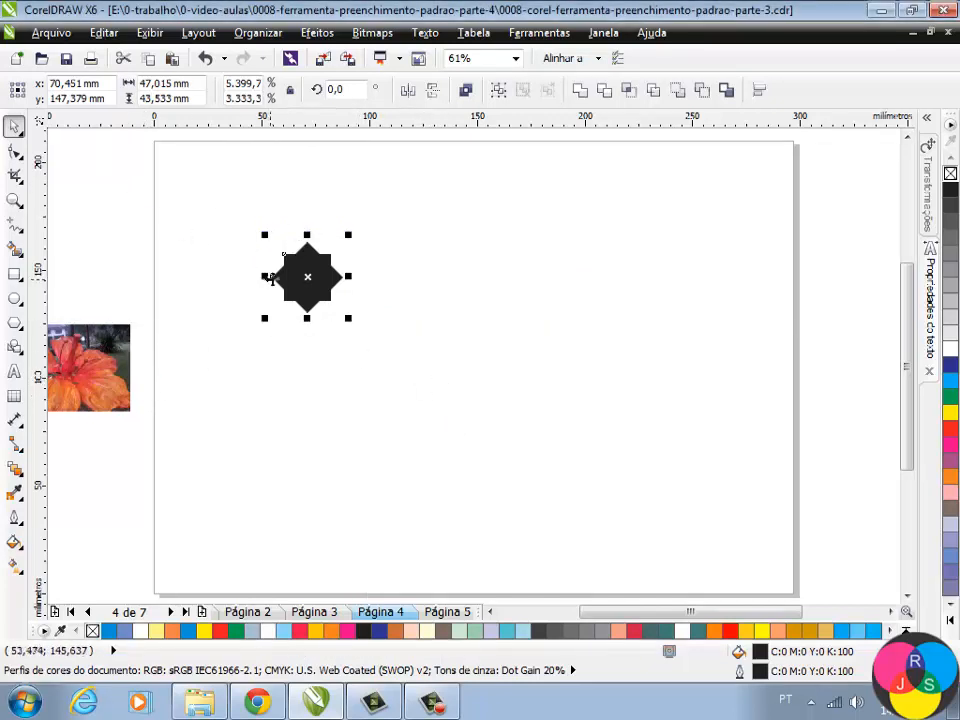
# - Move the star off the page to its left side and add a page-sized rectangle
pyautogui.moveTo(293, 274); pyautogui.dragTo(99, 241)
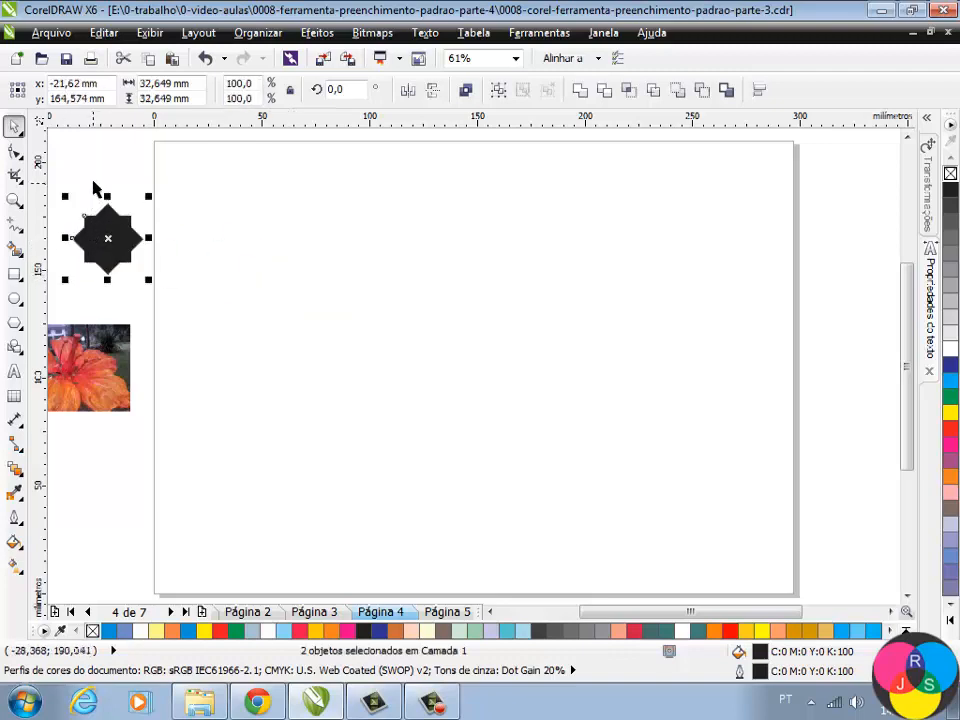
pyautogui.click(93, 183)
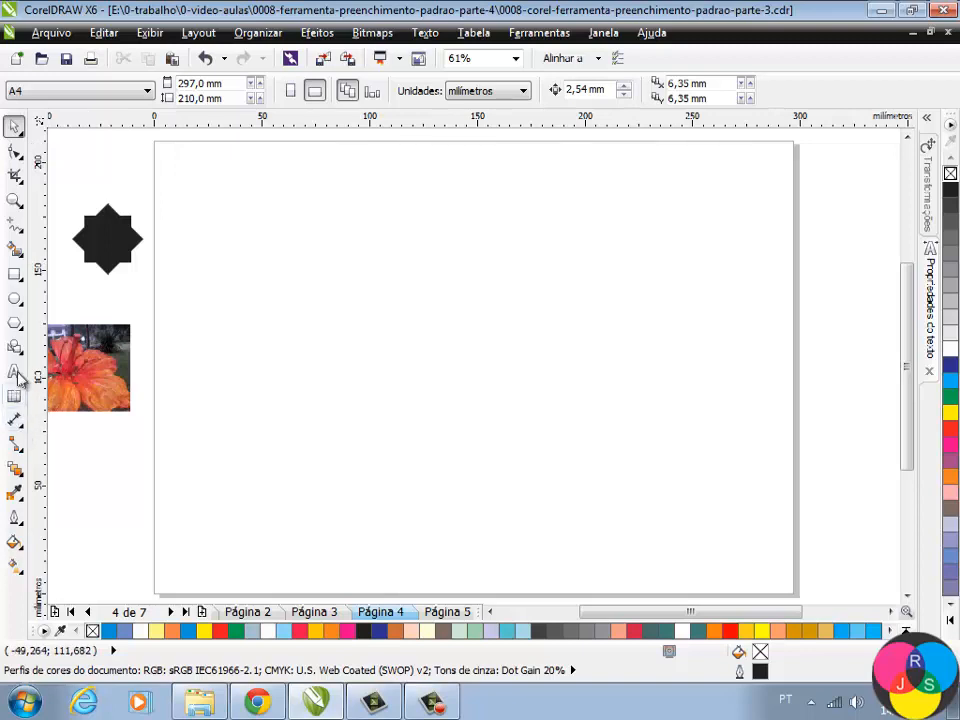
pyautogui.doubleClick(15, 274)
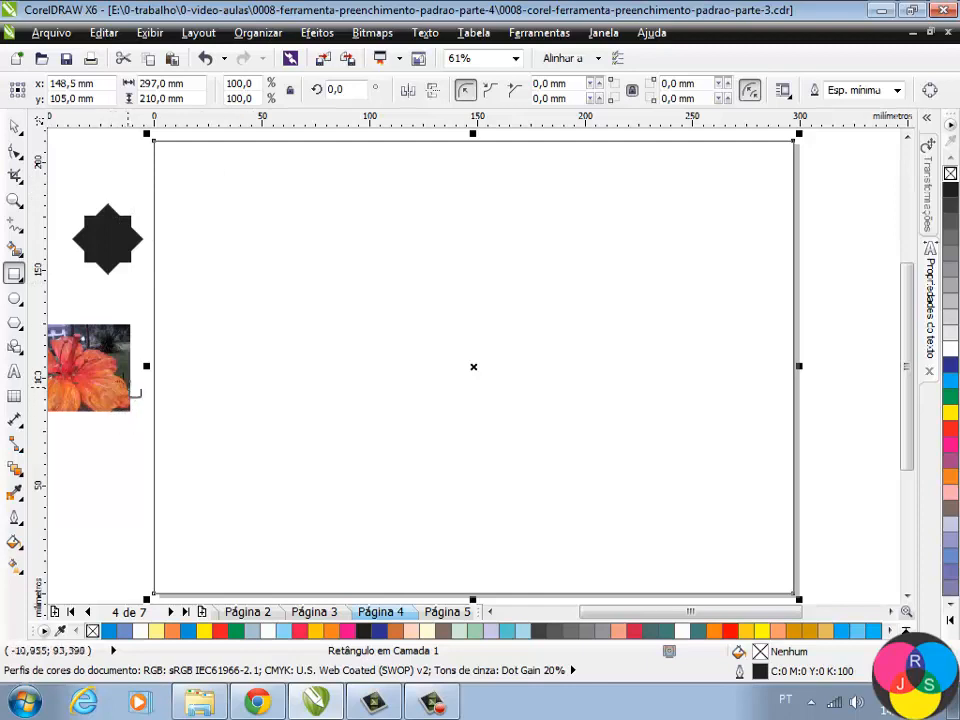
# - Fill the page-sized rectangle with the two-colour pattern made from the eight-pointed star
pyautogui.click(15, 545)
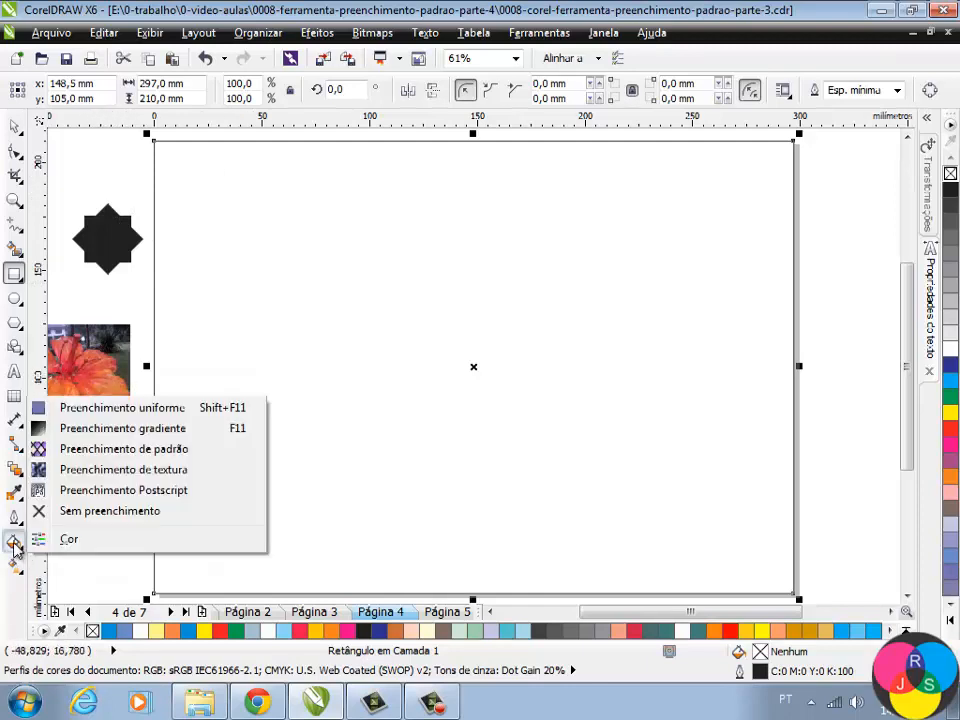
pyautogui.click(169, 452)
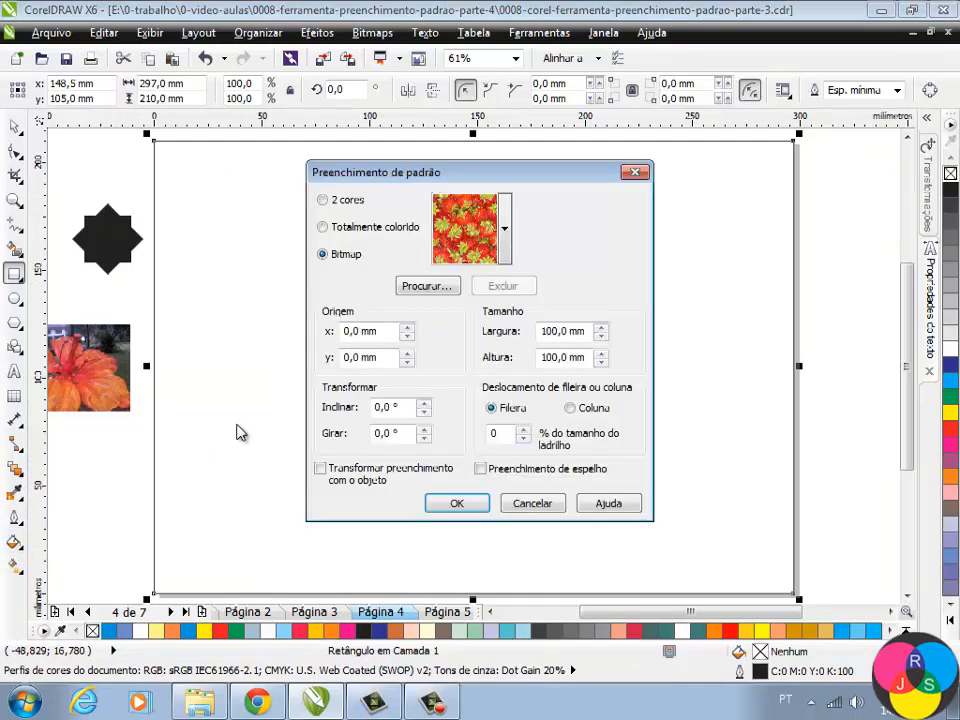
pyautogui.click(348, 203)
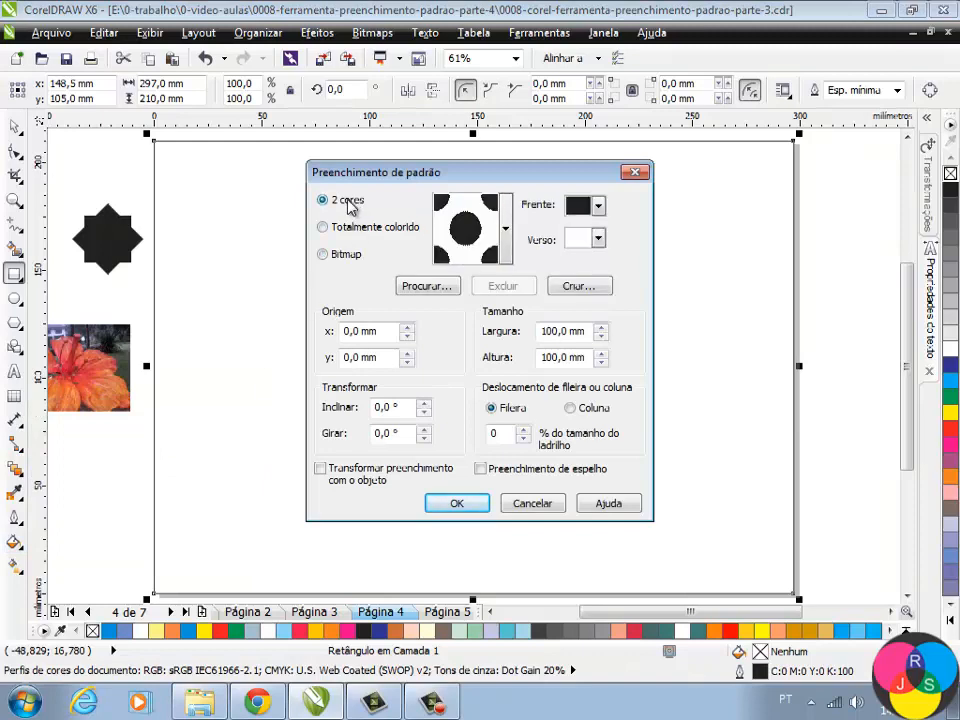
pyautogui.click(505, 226)
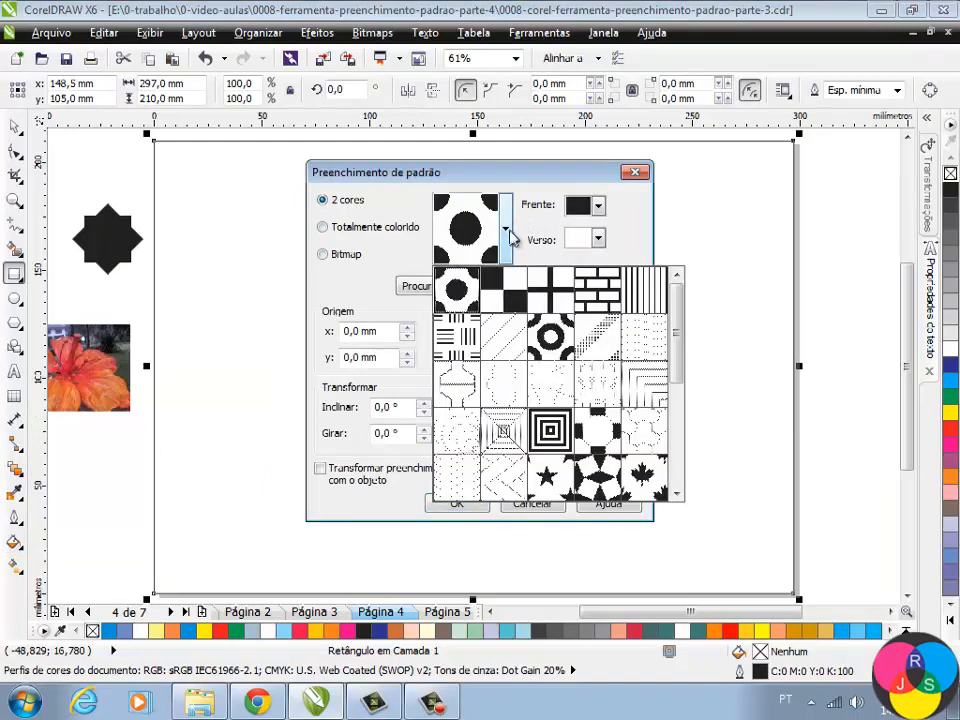
pyautogui.moveTo(680, 350); pyautogui.dragTo(677, 470)
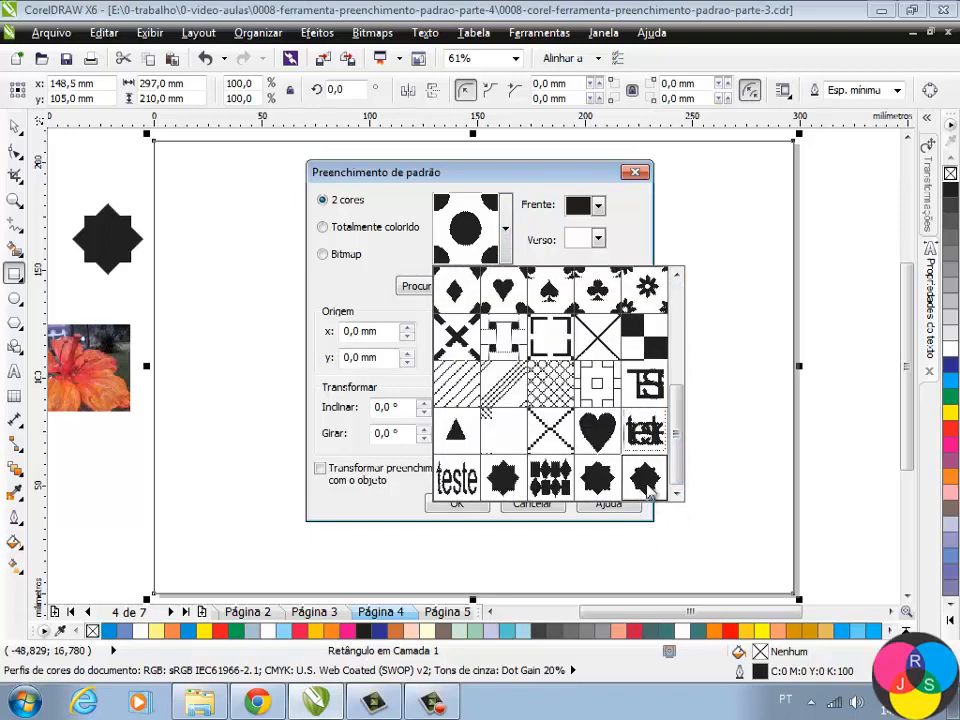
pyautogui.click(645, 482)
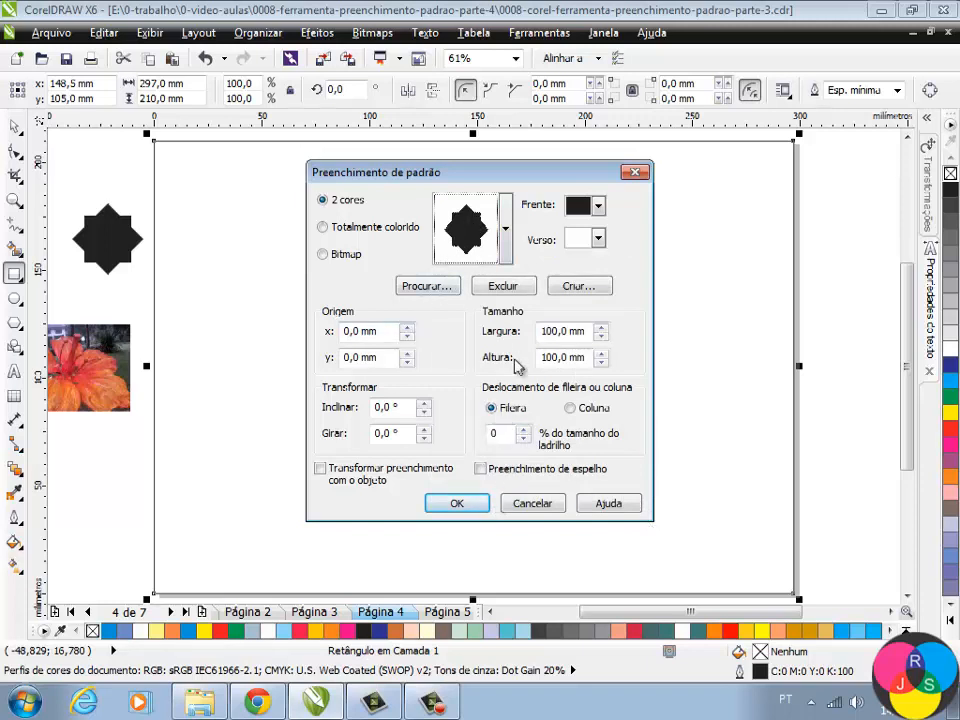
pyautogui.click(458, 504)
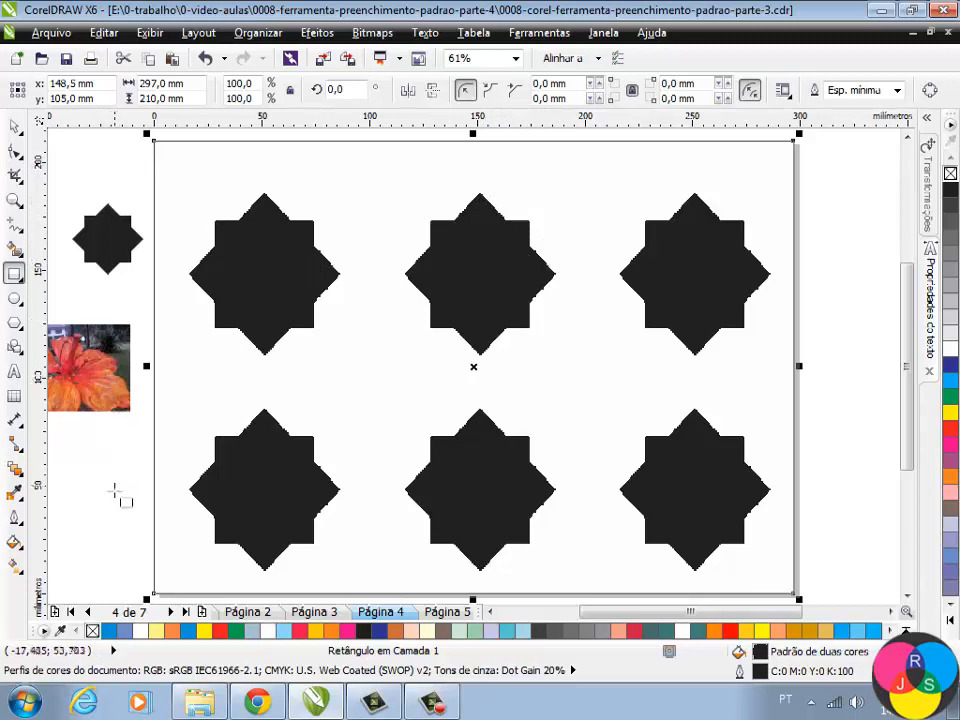
# - Set the star pattern's tile size to 25 mm wide and 25 mm high, and apply it to the rectangle
pyautogui.click(14, 542)
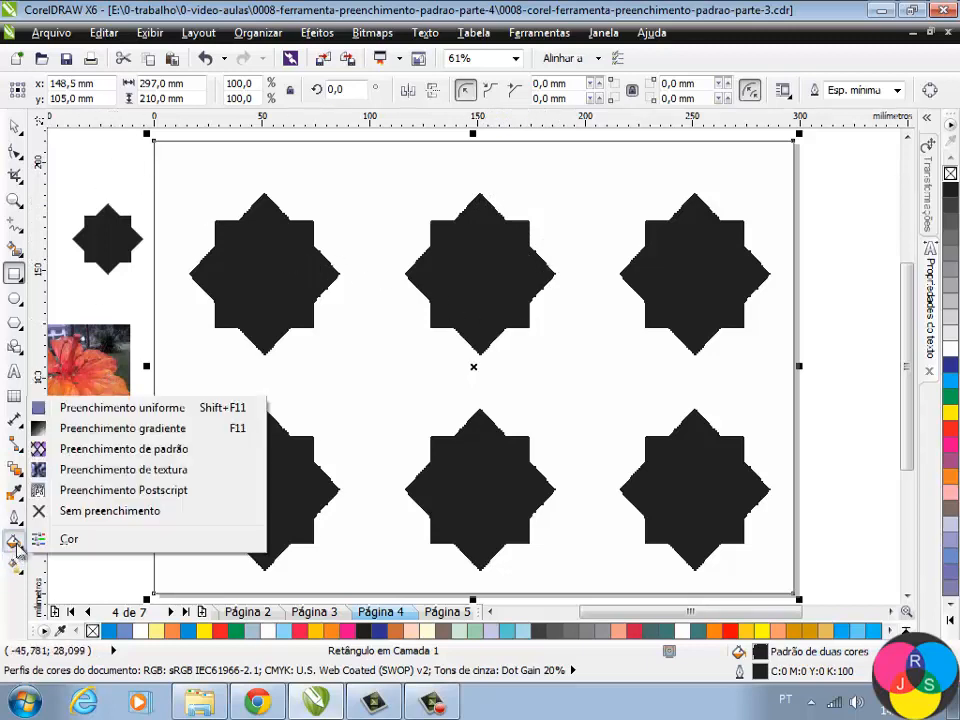
pyautogui.click(158, 450)
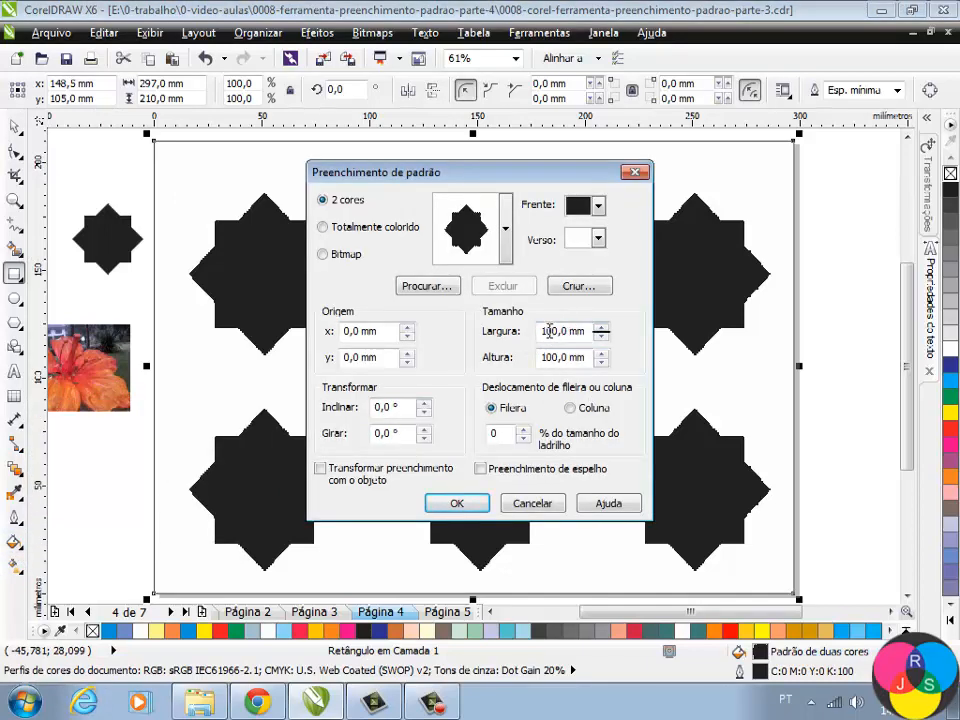
pyautogui.doubleClick(549, 331)
pyautogui.write('25mm')
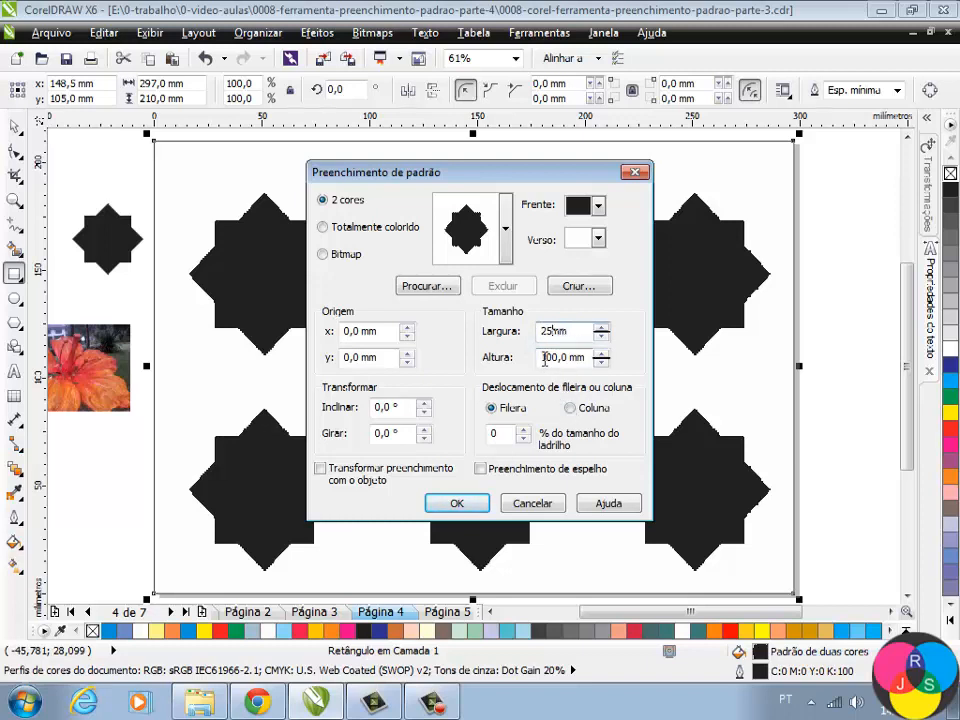
pyautogui.press('Tab')
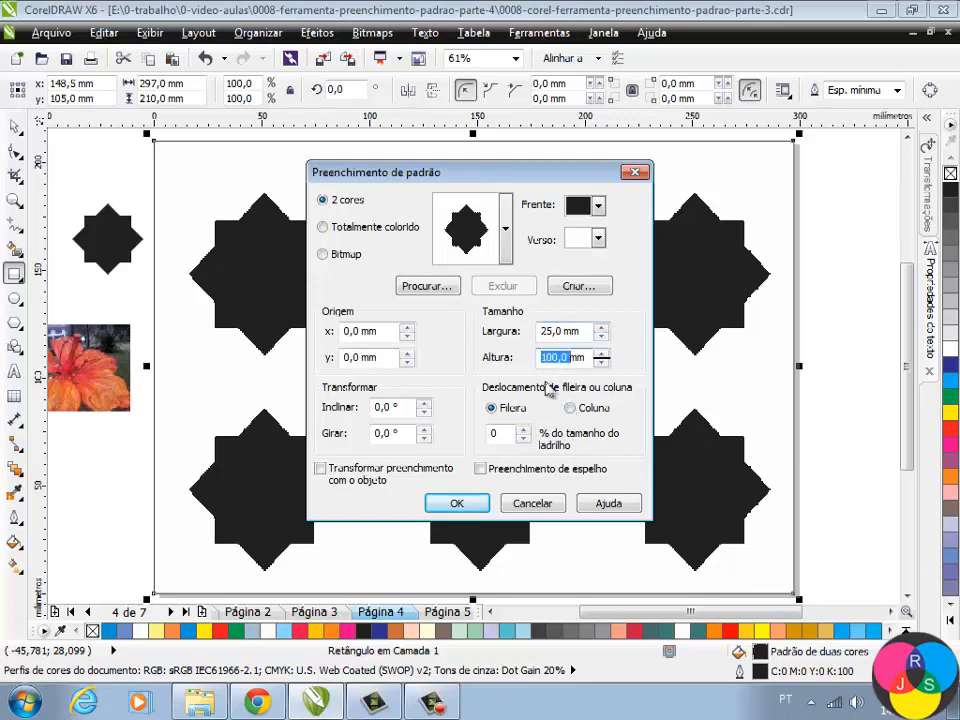
pyautogui.write('25mm')
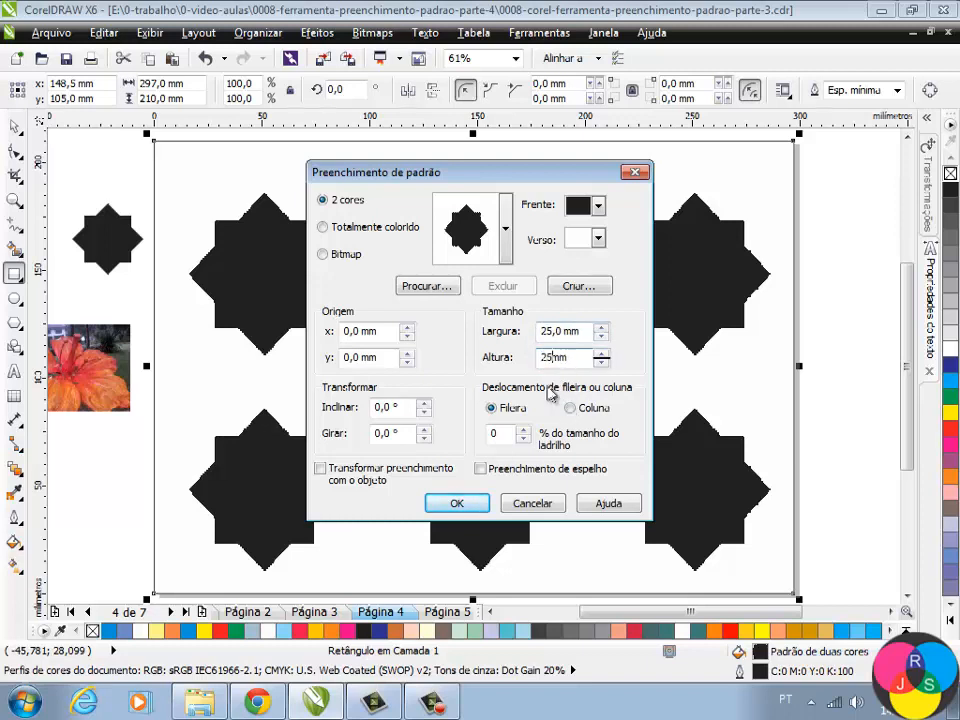
pyautogui.click(474, 509)
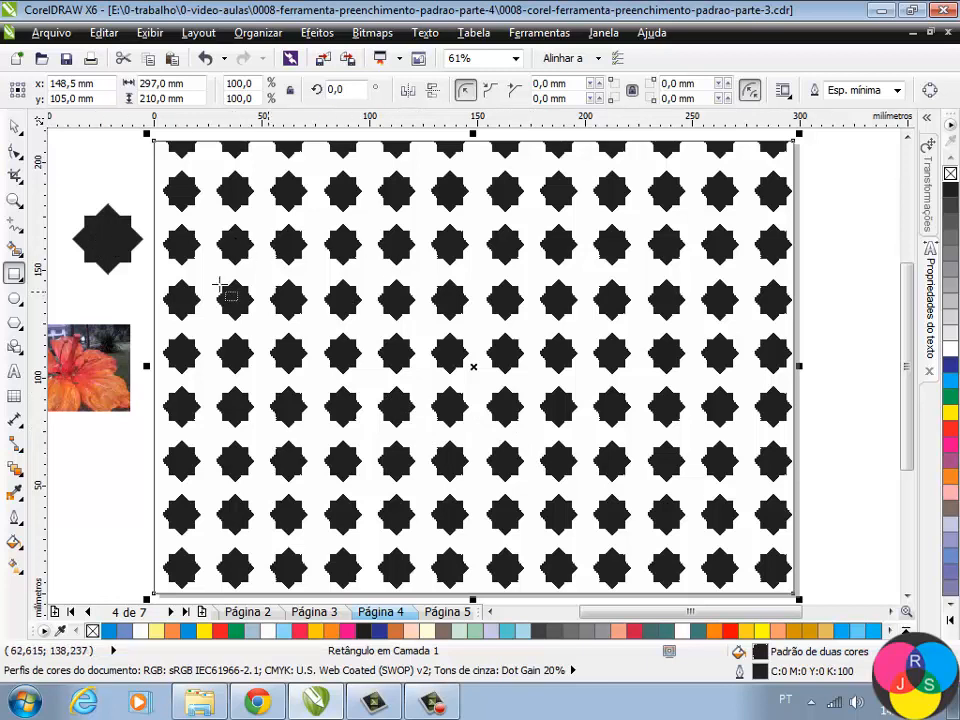
# - Recolour the rectangle's star pattern with a green foreground and a yellow-green background
pyautogui.click(14, 542)
pyautogui.click(112, 449)
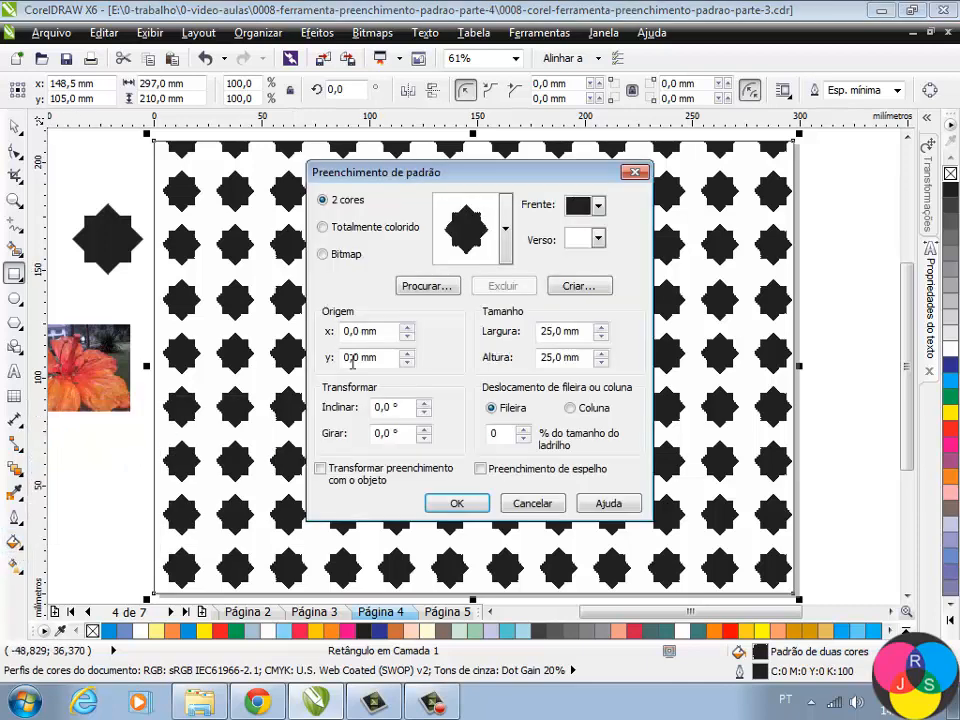
pyautogui.click(598, 206)
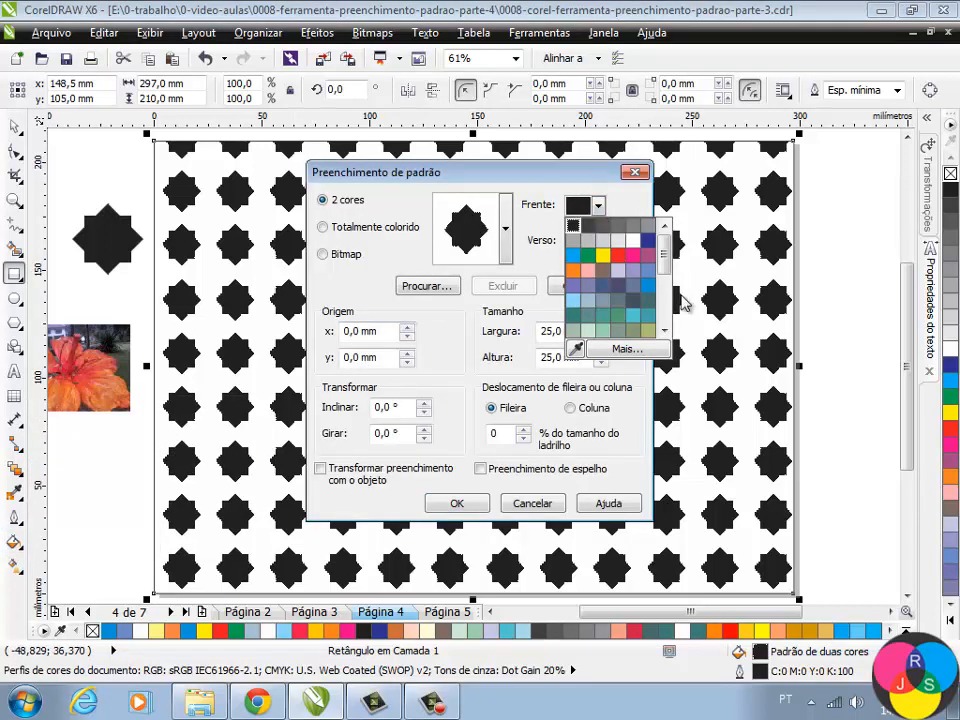
pyautogui.click(588, 258)
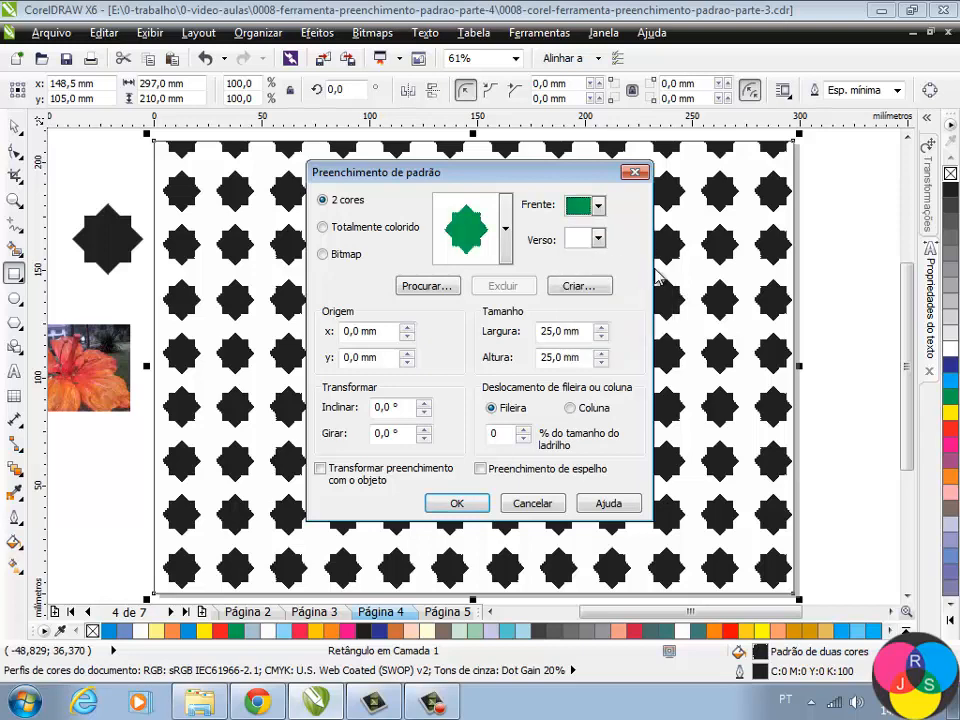
pyautogui.click(598, 240)
pyautogui.moveTo(666, 287); pyautogui.dragTo(668, 317)
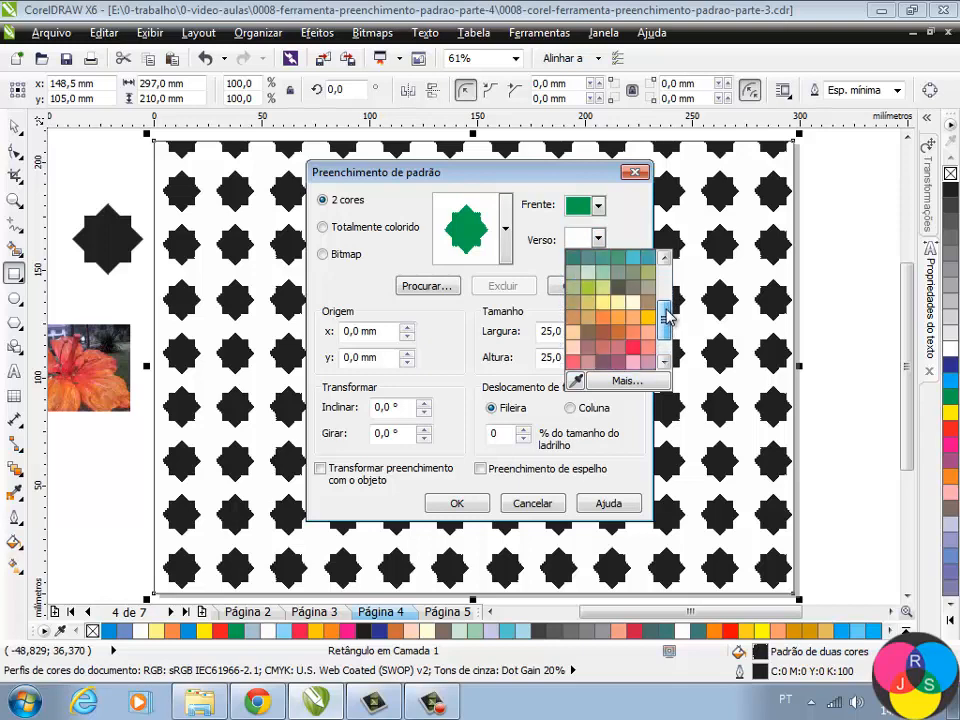
pyautogui.click(588, 288)
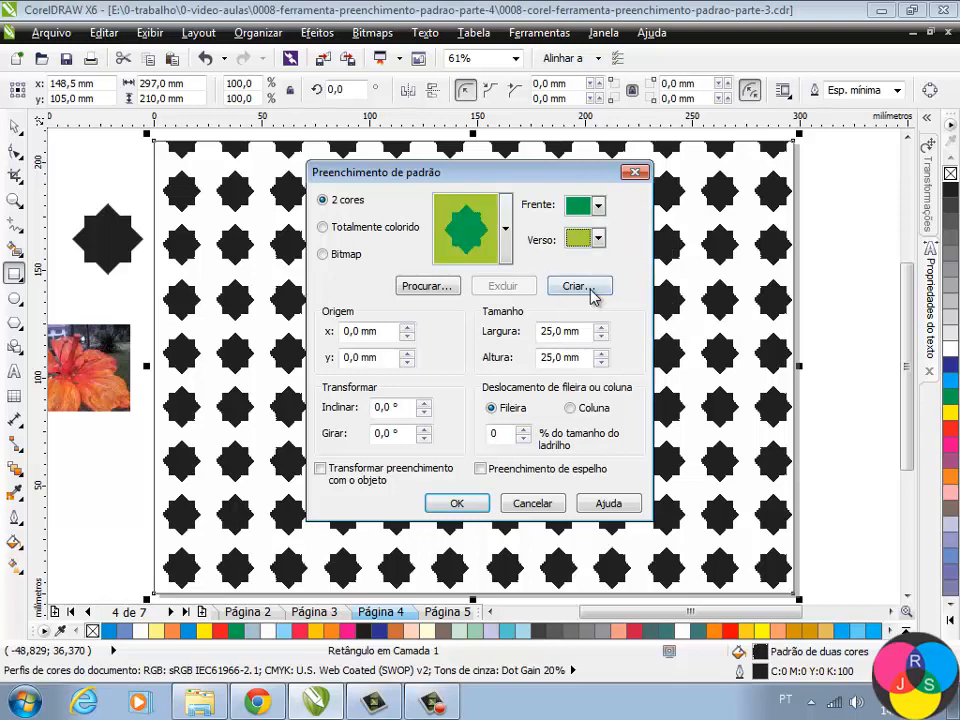
pyautogui.click(457, 504)
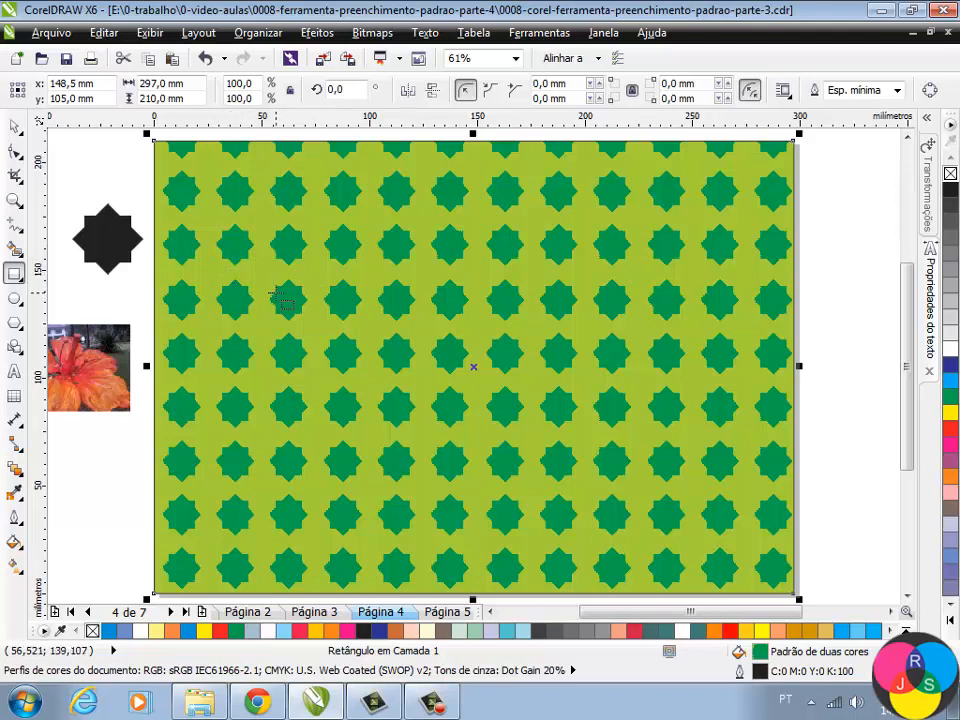
# - Delete the patterned rectangle, then move the flower photo onto the page and enlarge it to about 76 mm by 57 mm
pyautogui.press('Delete')
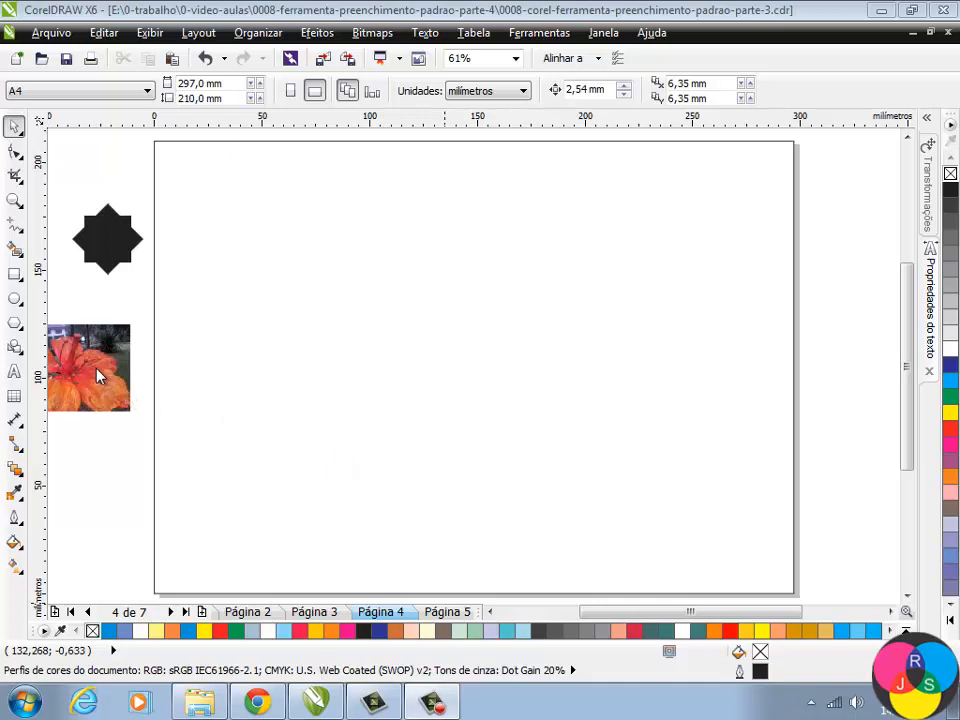
pyautogui.moveTo(88, 375); pyautogui.dragTo(341, 334)
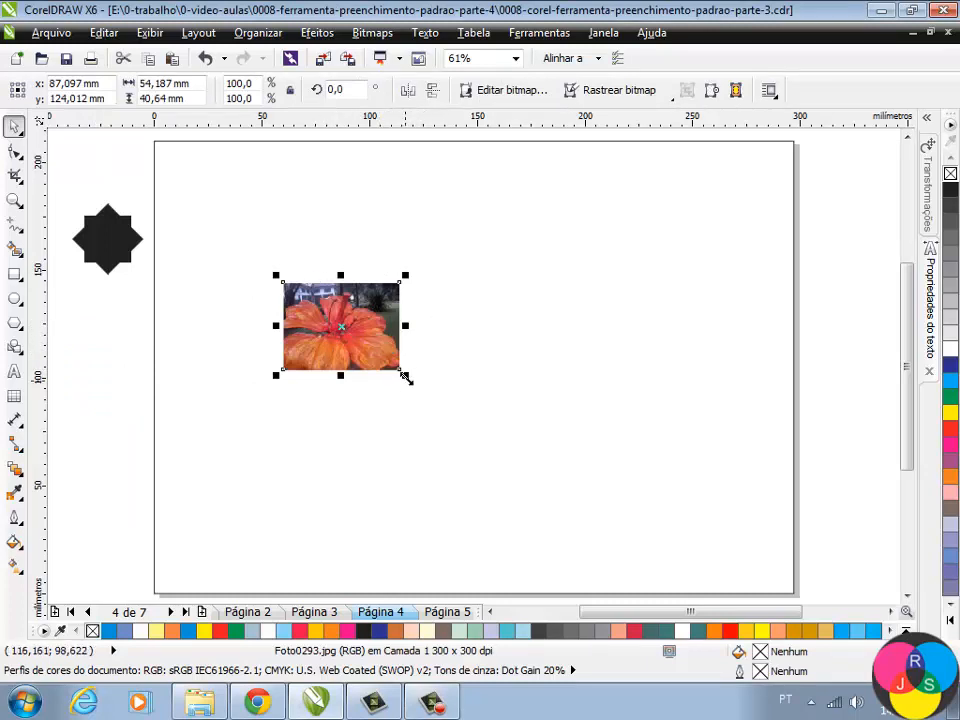
pyautogui.moveTo(405, 377); pyautogui.dragTo(453, 410)
pyautogui.click(470, 341)
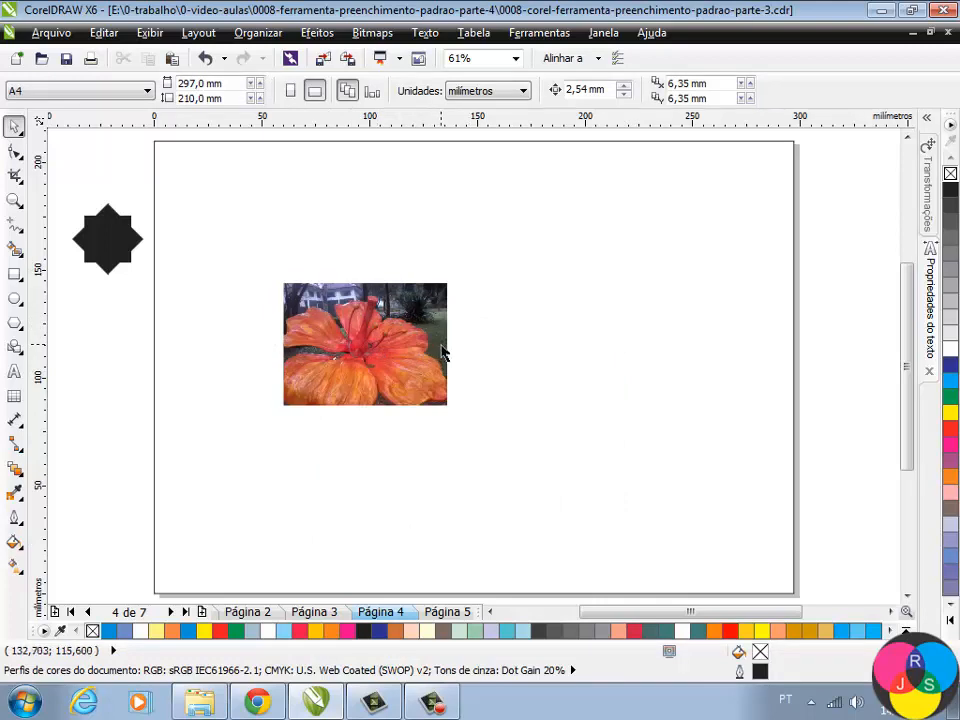
# - Create a full-colour pattern from an area about 24 mm by 20 mm in the flower photo's upper-left part and save it as ccc
pyautogui.click(539, 33)
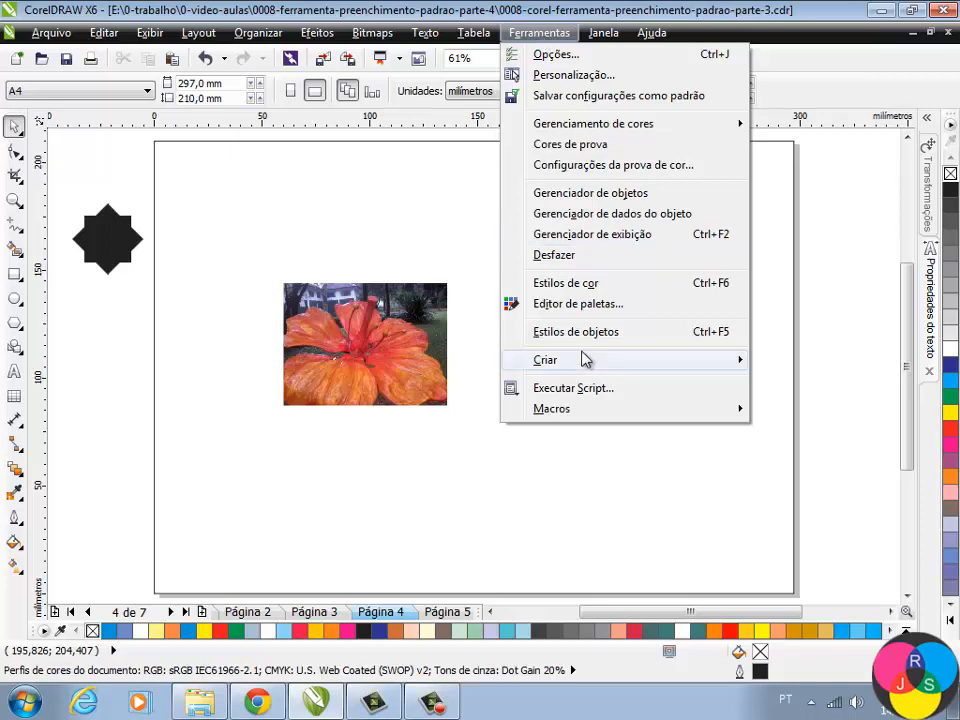
pyautogui.moveTo(575, 368)
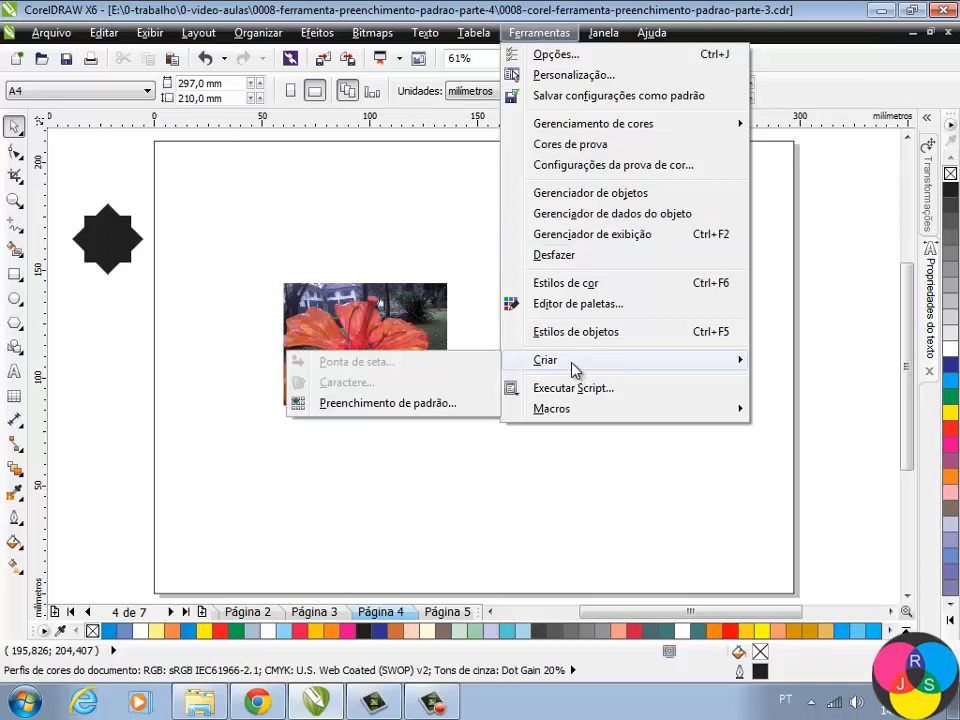
pyautogui.click(413, 405)
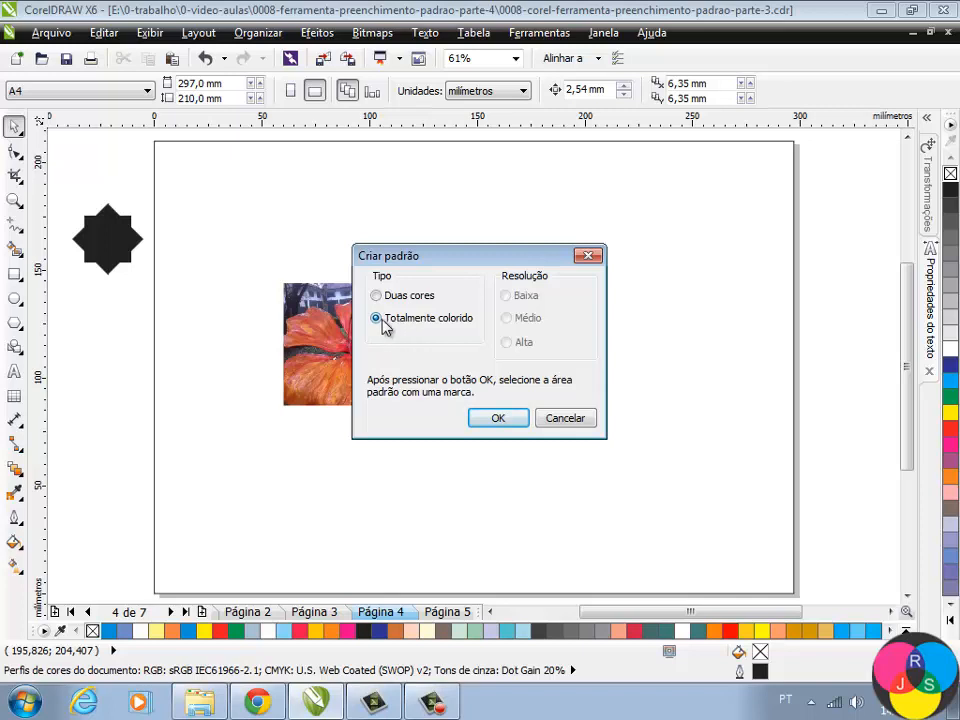
pyautogui.click(499, 418)
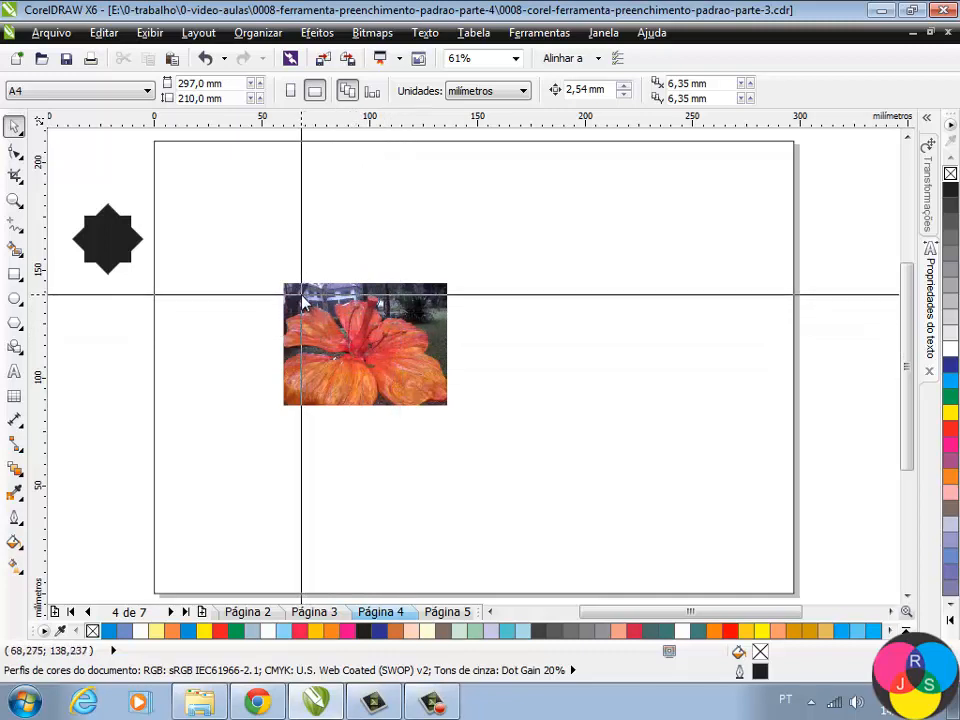
pyautogui.moveTo(296, 292); pyautogui.dragTo(349, 339)
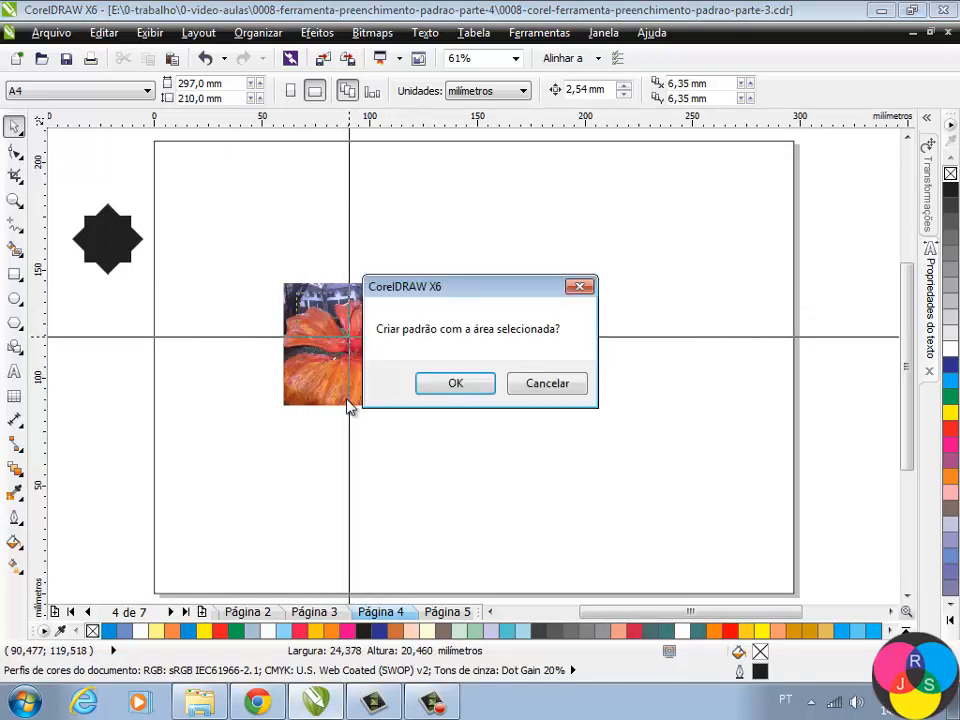
pyautogui.click(455, 386)
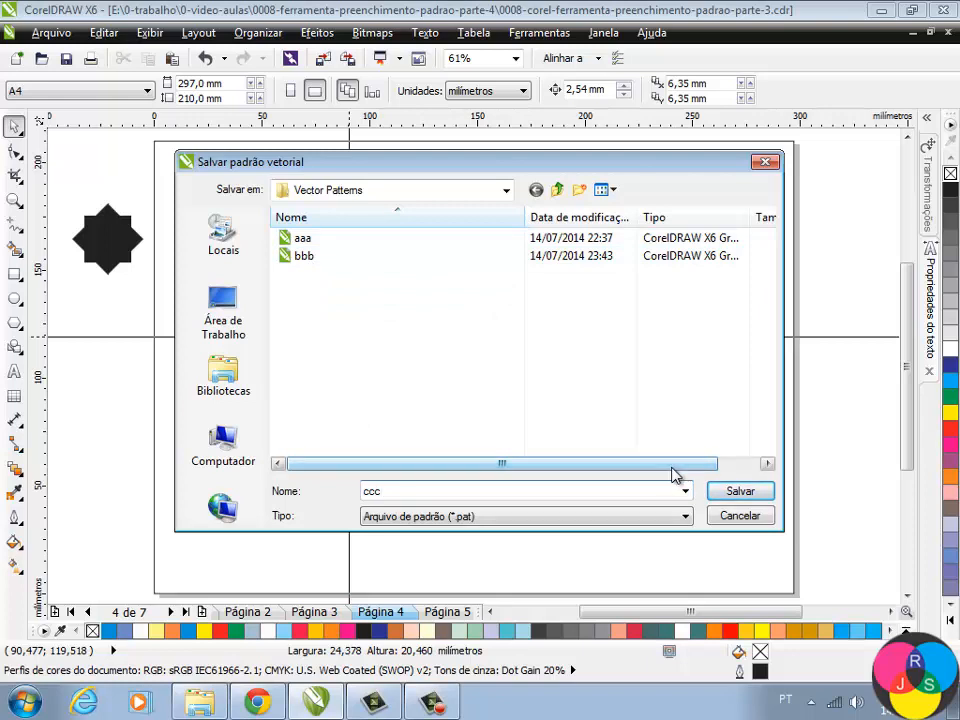
pyautogui.click(737, 493)
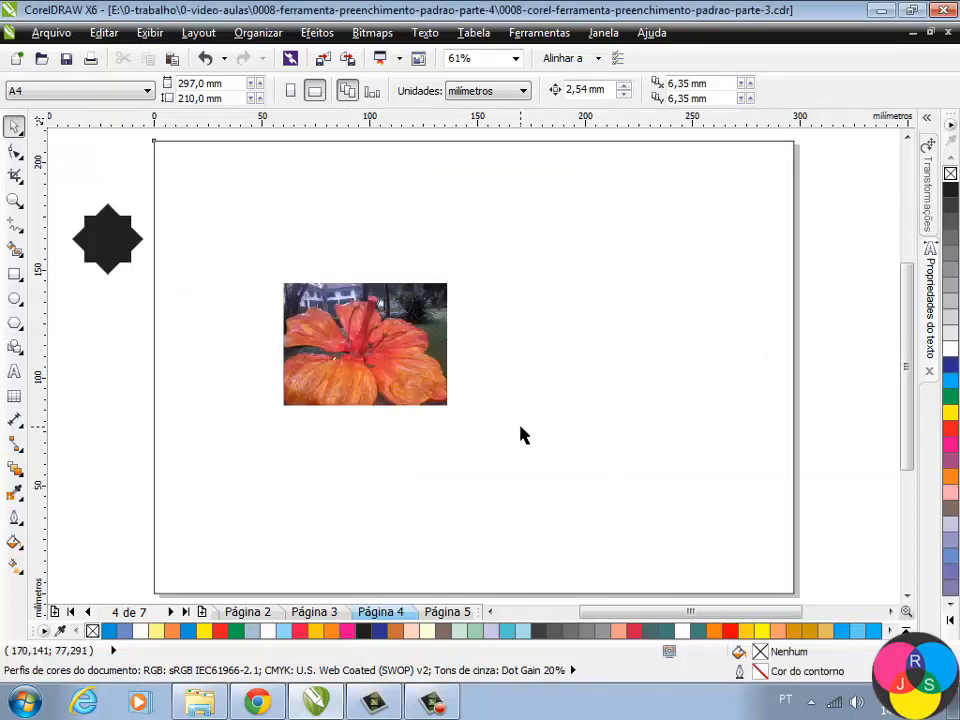
# - Move the flower photo off the page to its left side and replace the leftover page outline rectangle with a new page-sized rectangle
pyautogui.click(418, 322)
pyautogui.moveTo(404, 328); pyautogui.dragTo(102, 390)
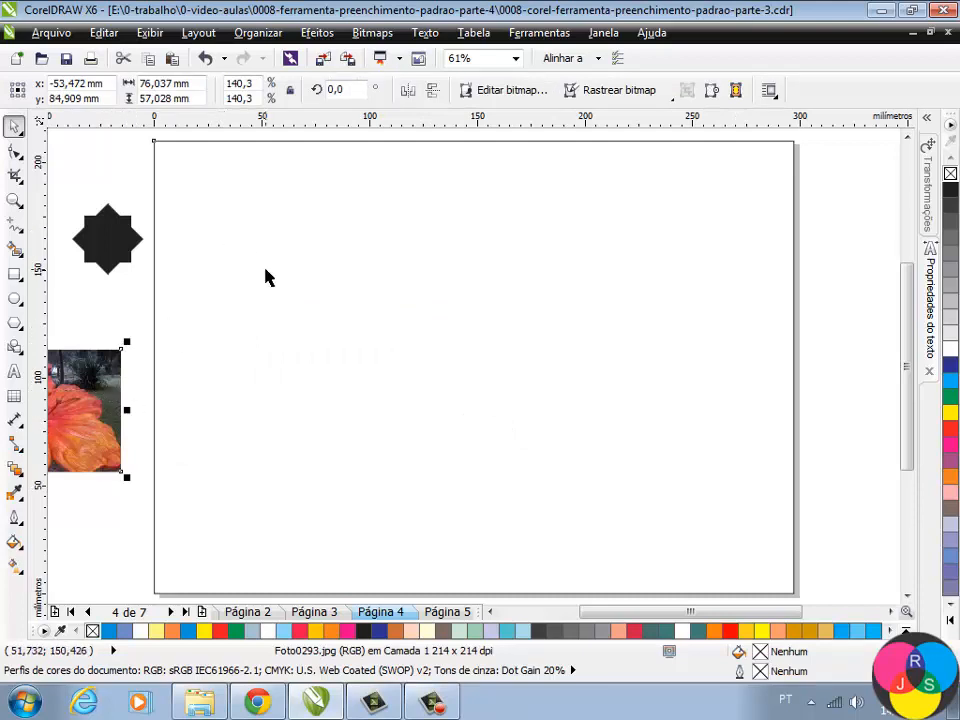
pyautogui.click(257, 141)
pyautogui.click(270, 165)
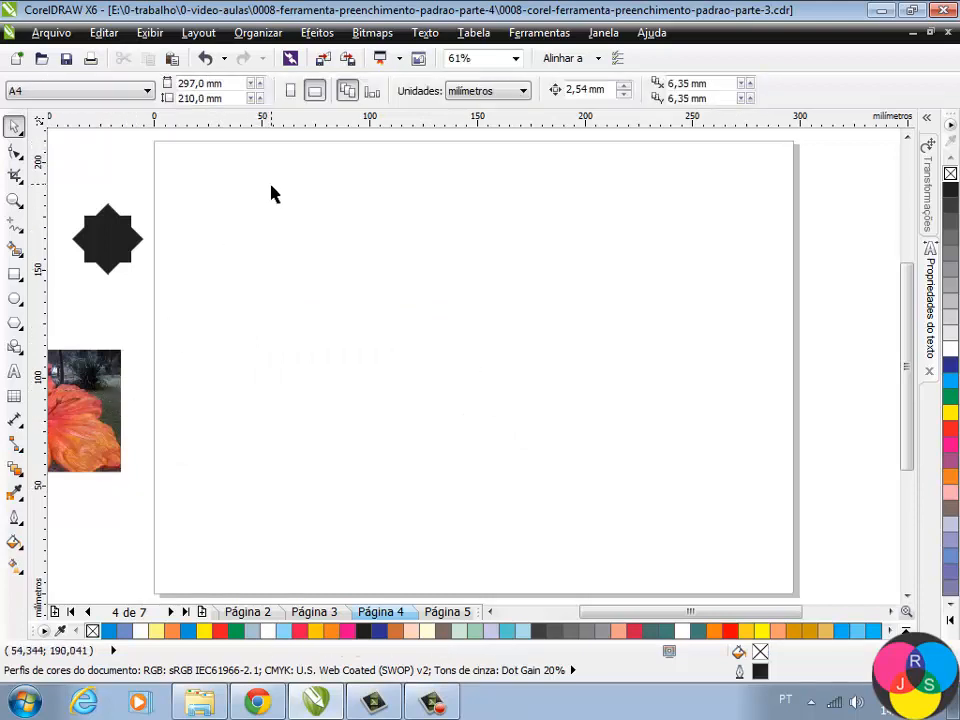
pyautogui.doubleClick(15, 277)
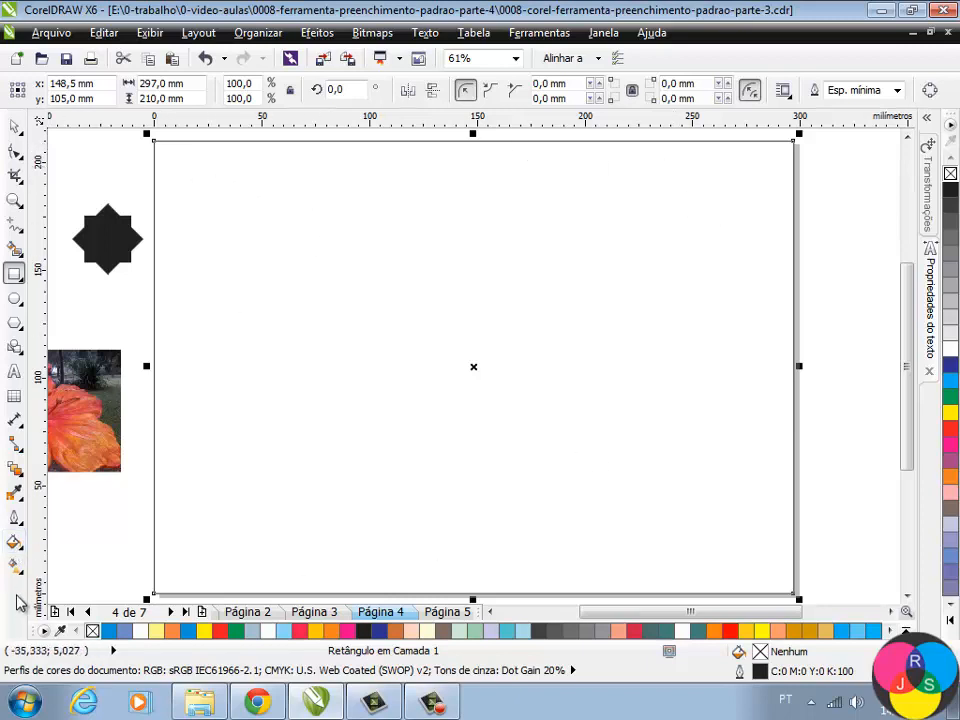
# - Fill the page-sized rectangle with the full-colour pattern made from the flower photo
pyautogui.click(13, 542)
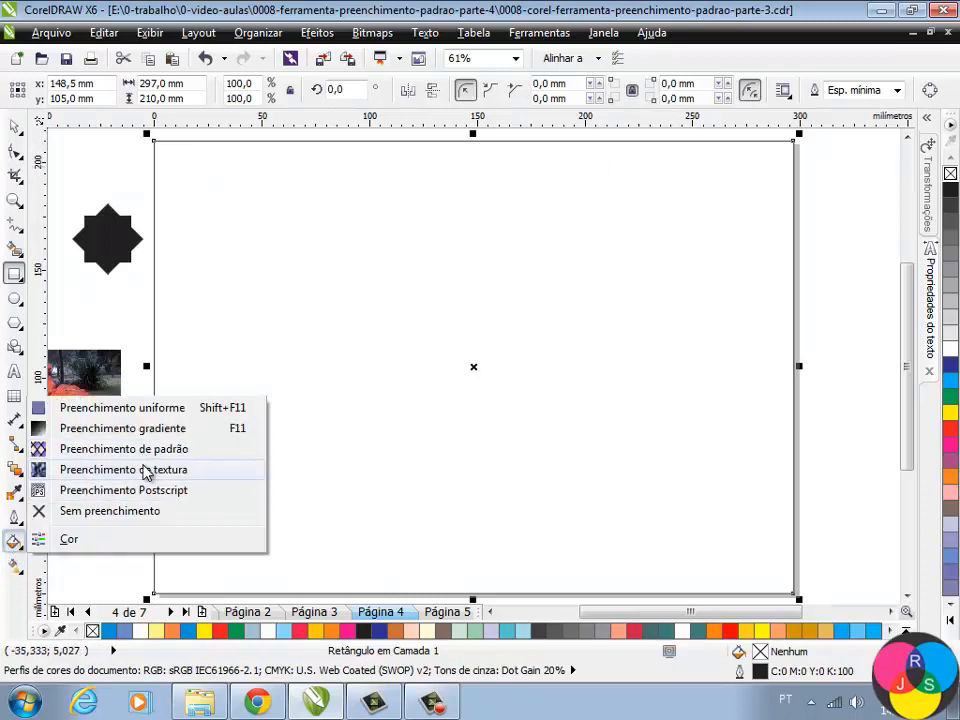
pyautogui.click(141, 452)
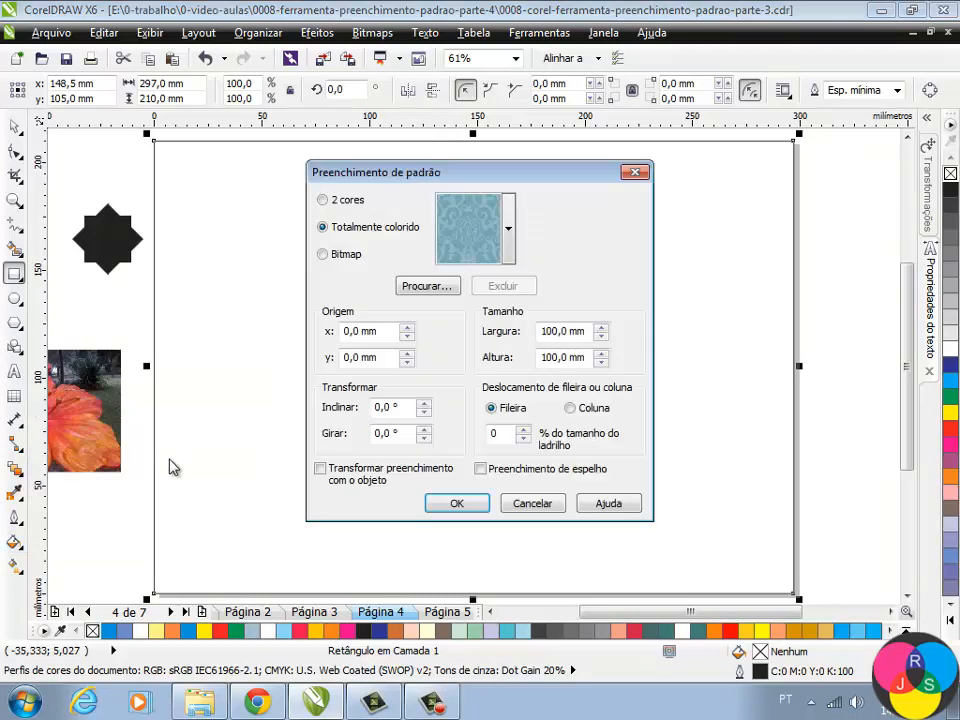
pyautogui.click(508, 228)
pyautogui.moveTo(681, 304); pyautogui.dragTo(690, 433)
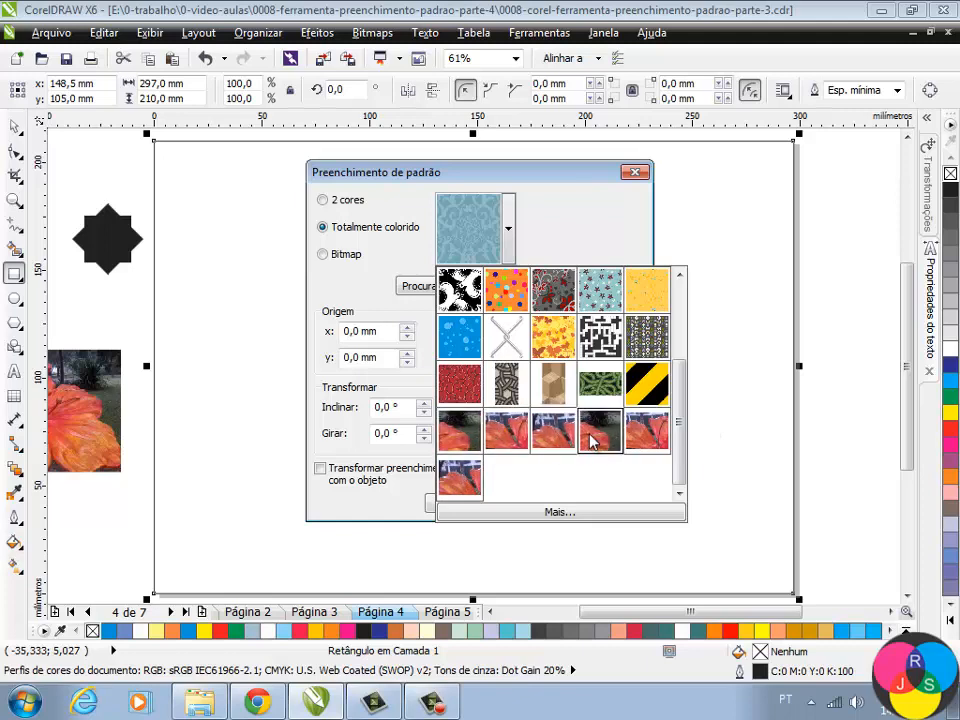
pyautogui.click(459, 472)
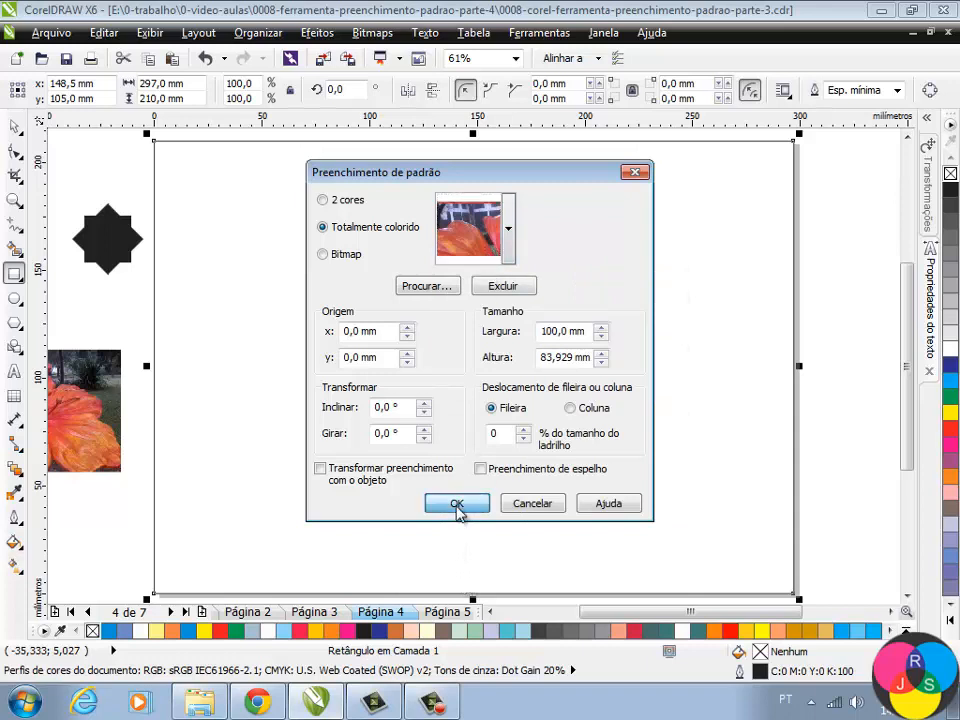
pyautogui.click(456, 505)
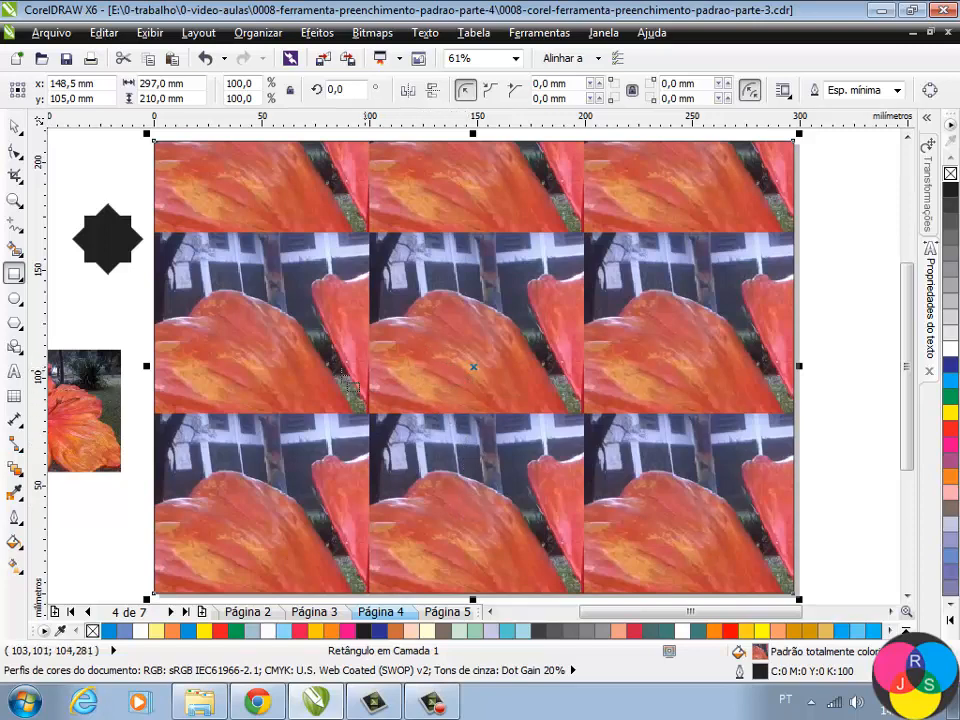
# - Set the flower pattern's tile size to 25 mm wide and 25 mm high, enable mirror fill, and apply it to the rectangle
pyautogui.click(14, 541)
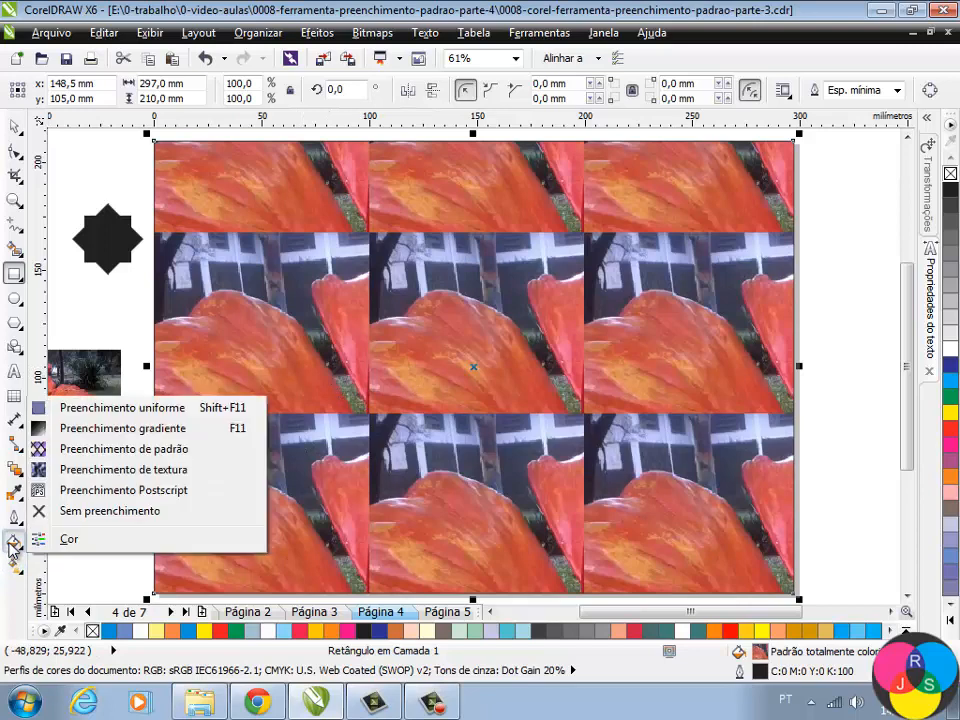
pyautogui.click(176, 452)
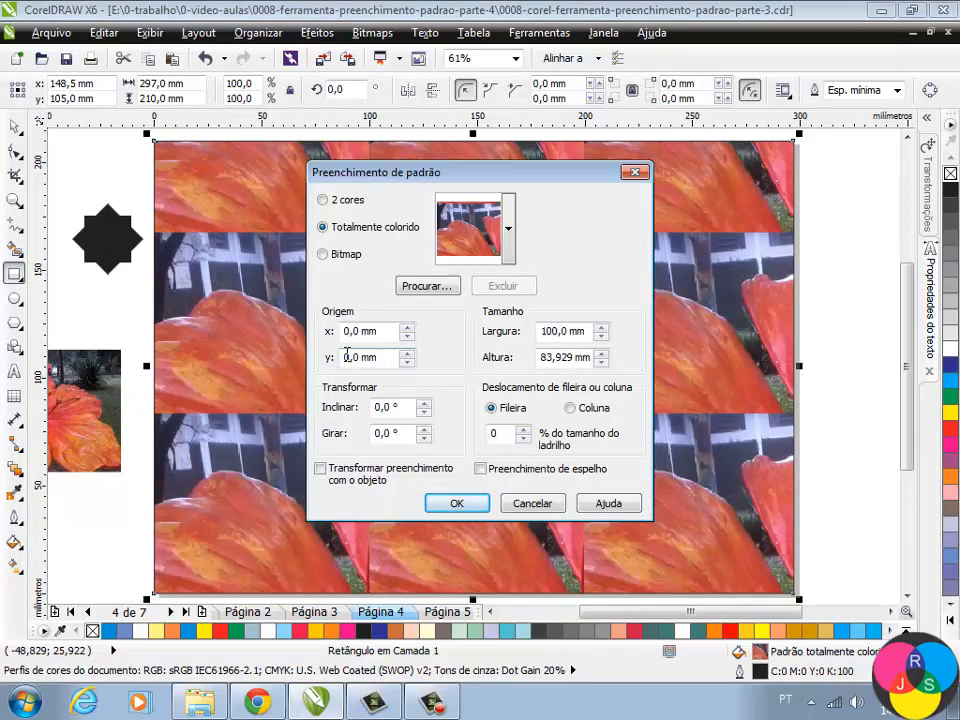
pyautogui.doubleClick(552, 337)
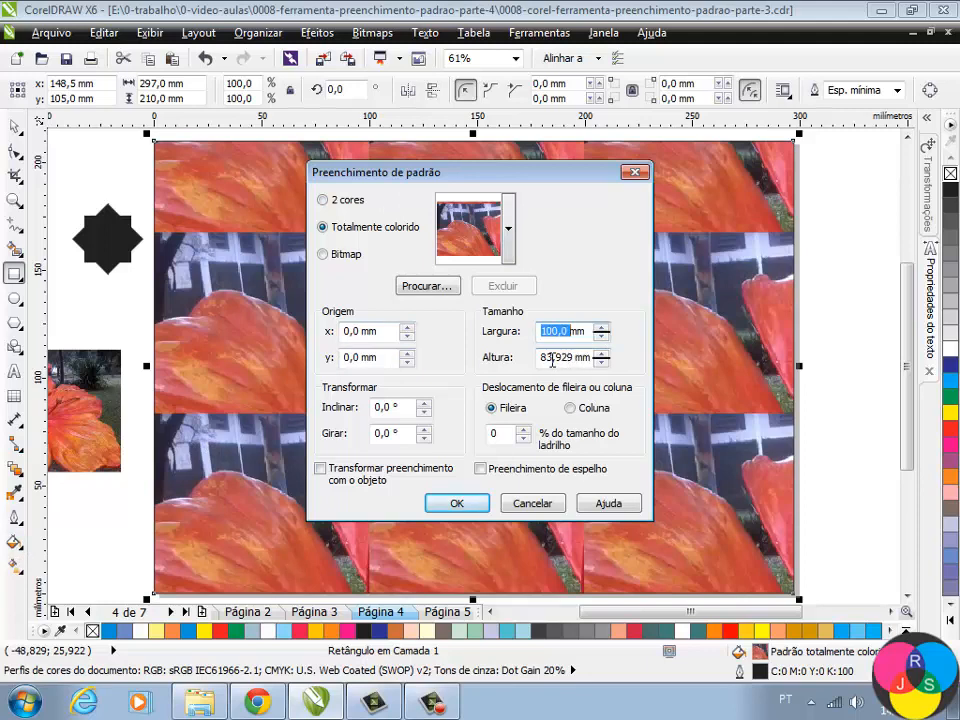
pyautogui.write('25')
pyautogui.doubleClick(544, 360)
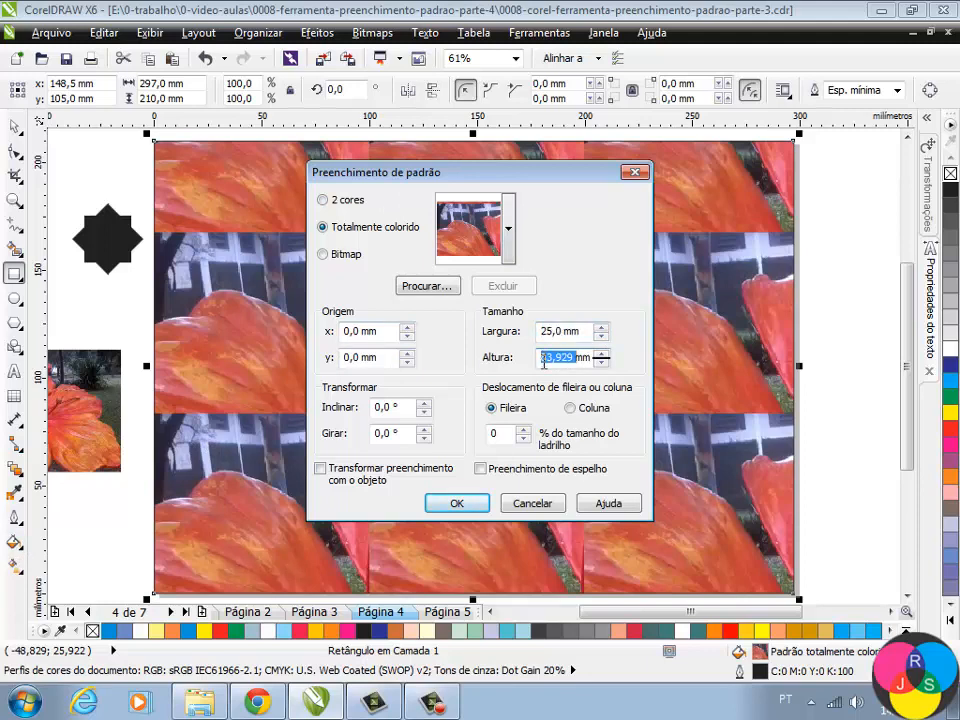
pyautogui.write('25mm')
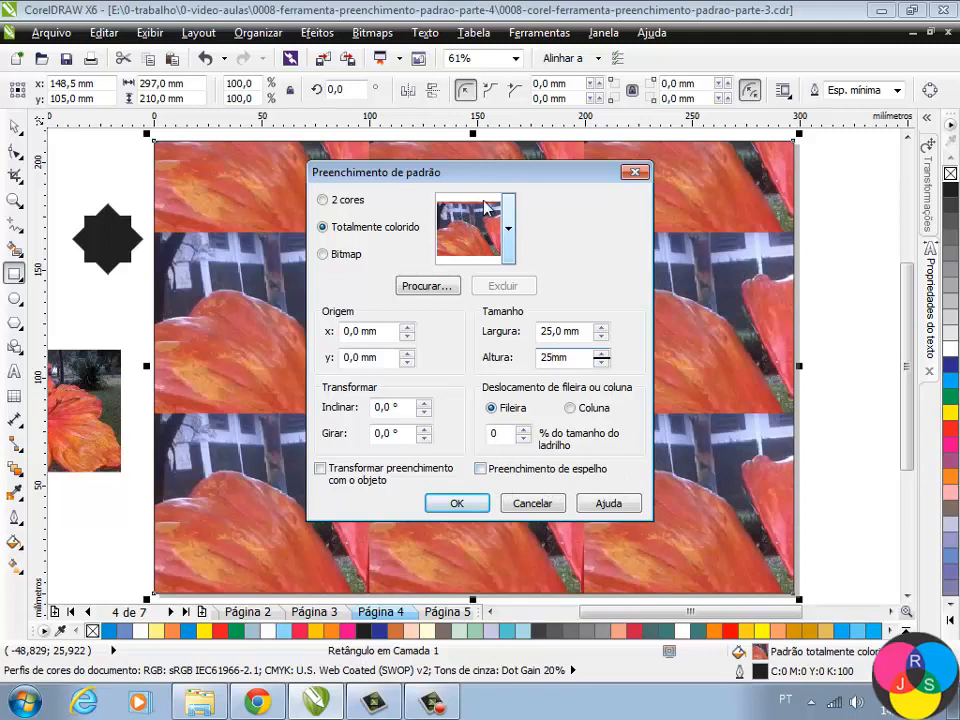
pyautogui.click(481, 469)
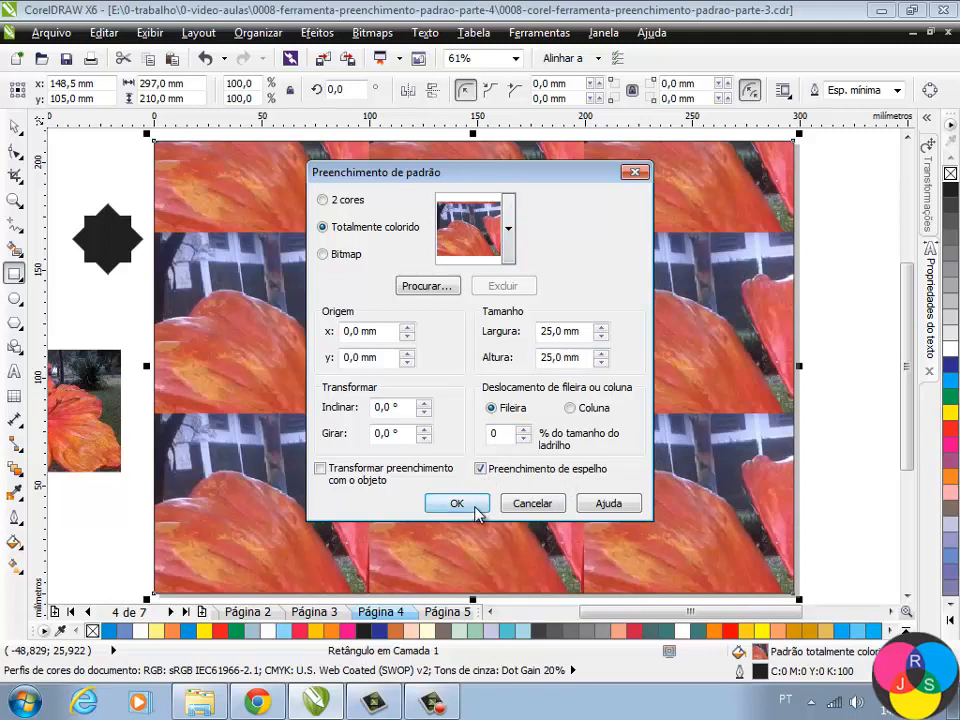
pyautogui.click(476, 506)
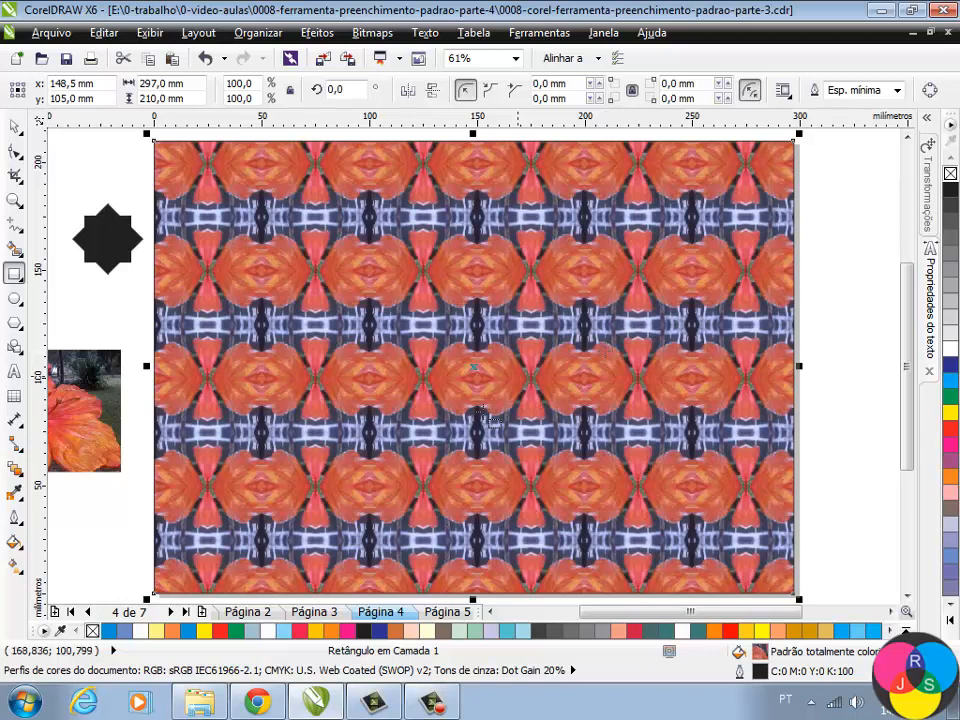
# - Turn off mirror fill for the rectangle's flower pattern and apply the change
pyautogui.click(15, 542)
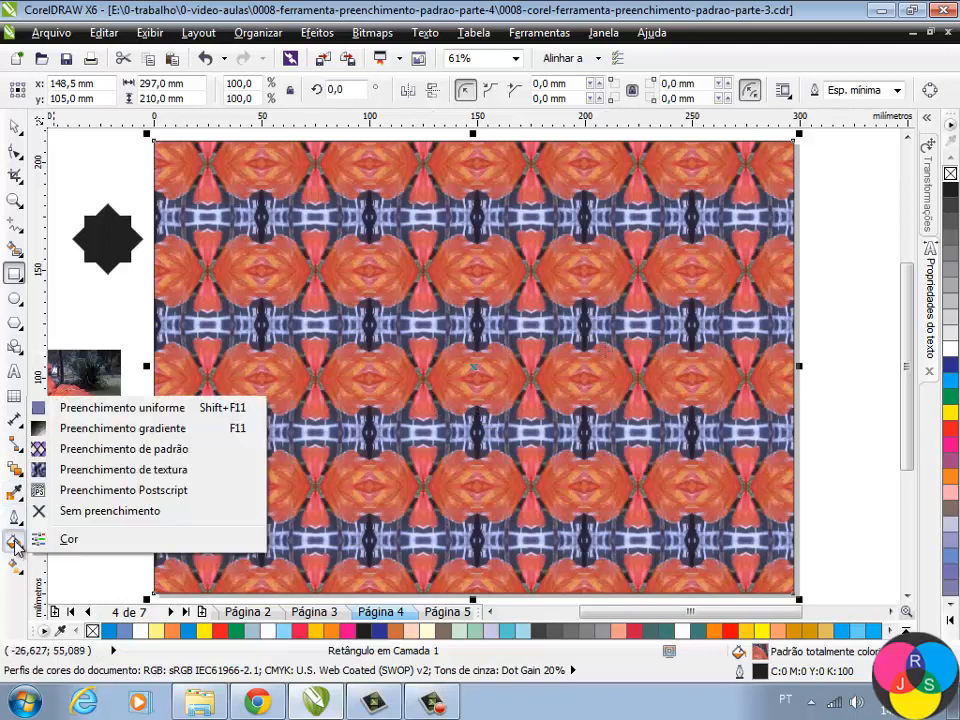
pyautogui.click(160, 458)
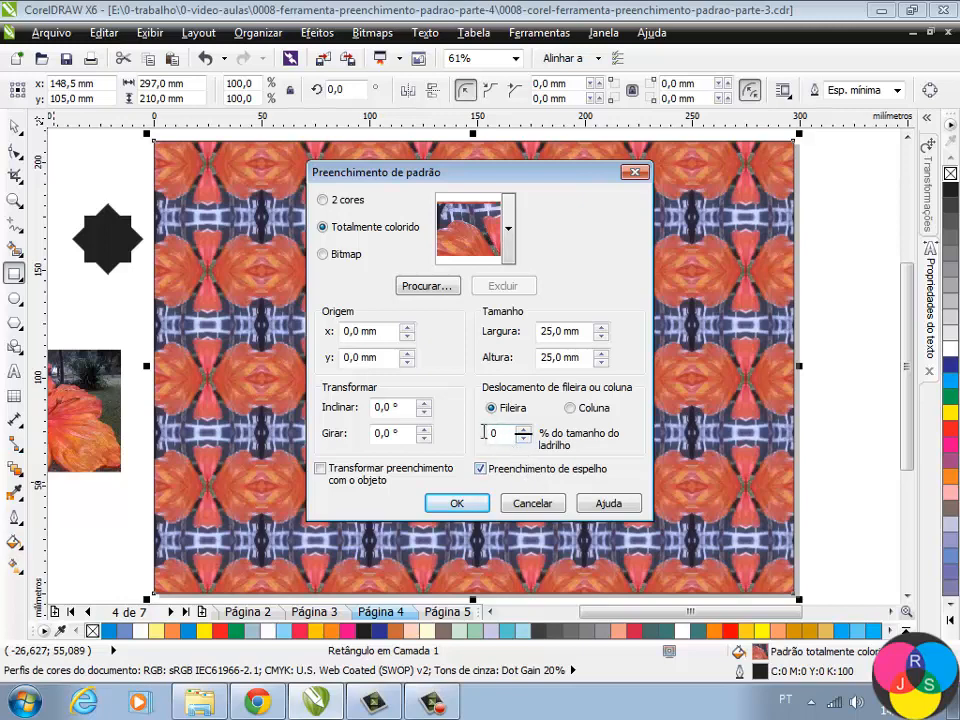
pyautogui.moveTo(468, 180); pyautogui.dragTo(645, 367)
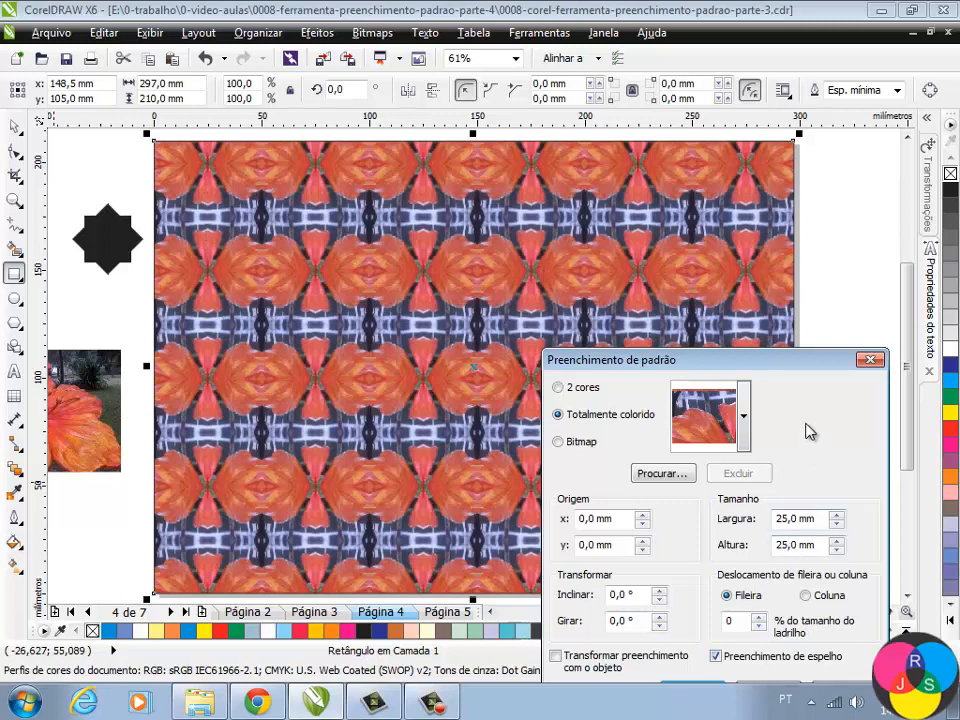
pyautogui.moveTo(808, 358); pyautogui.dragTo(802, 267)
pyautogui.click(709, 566)
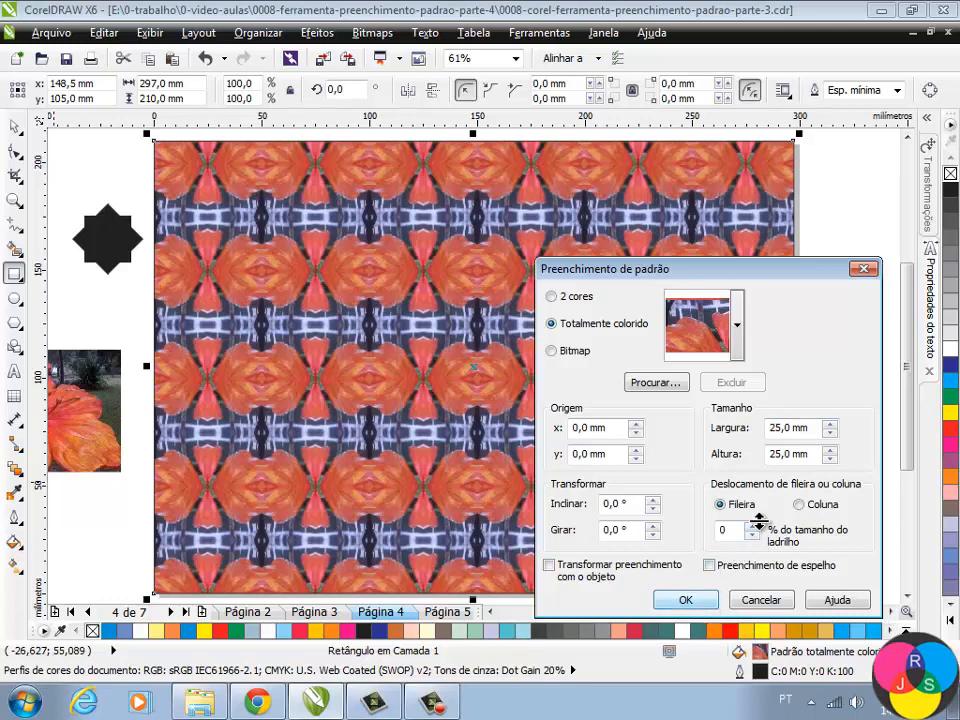
pyautogui.click(682, 601)
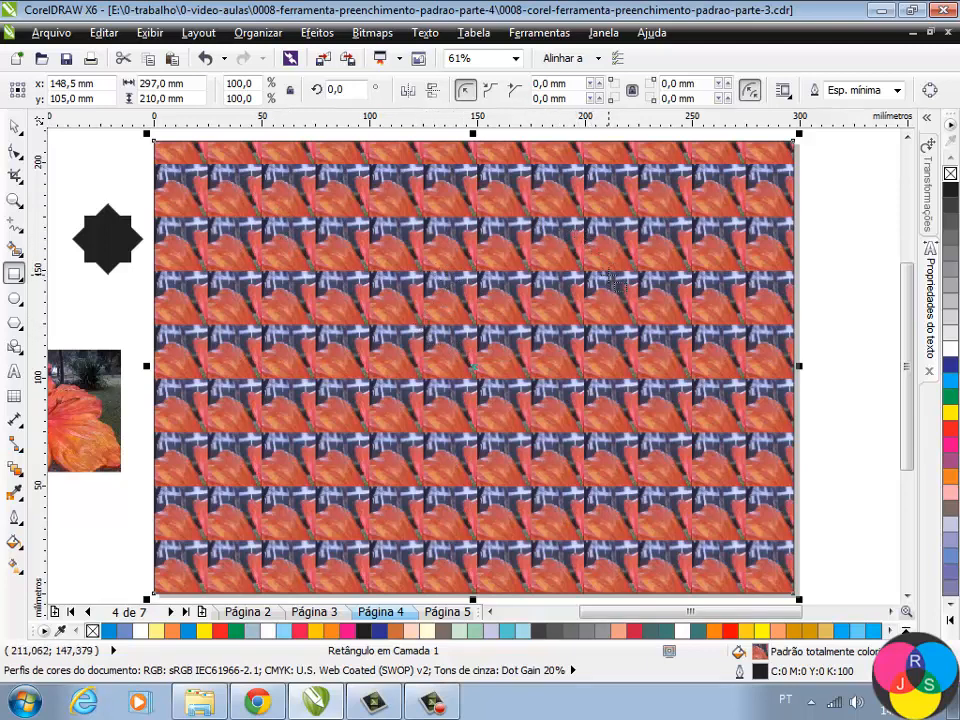
# - Enable mirror fill for the rectangle's flower pattern again and apply it
pyautogui.click(15, 543)
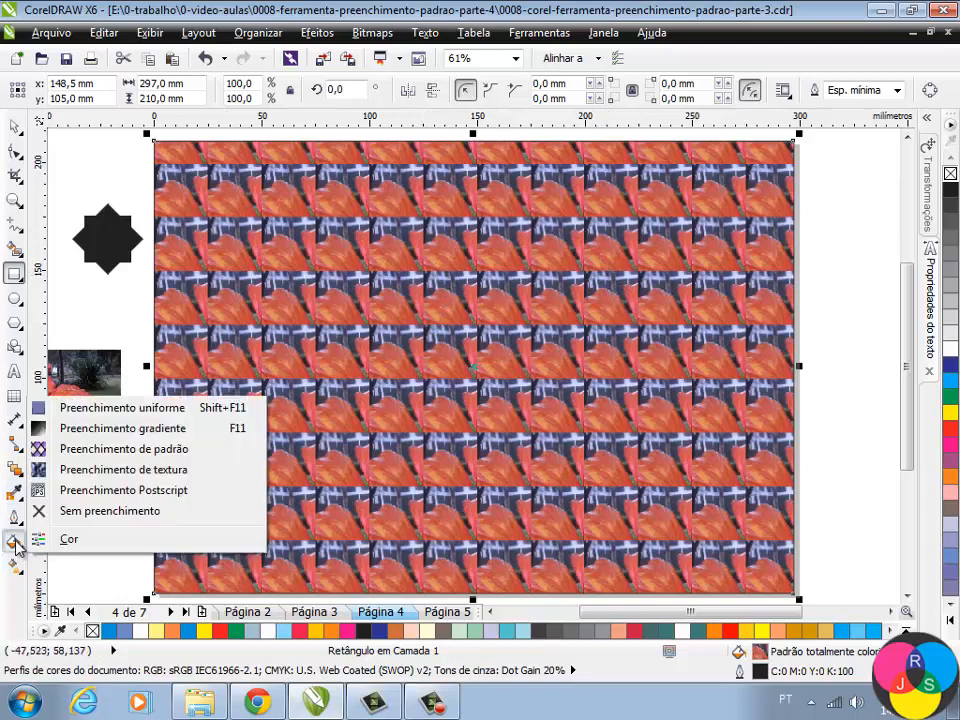
pyautogui.click(135, 455)
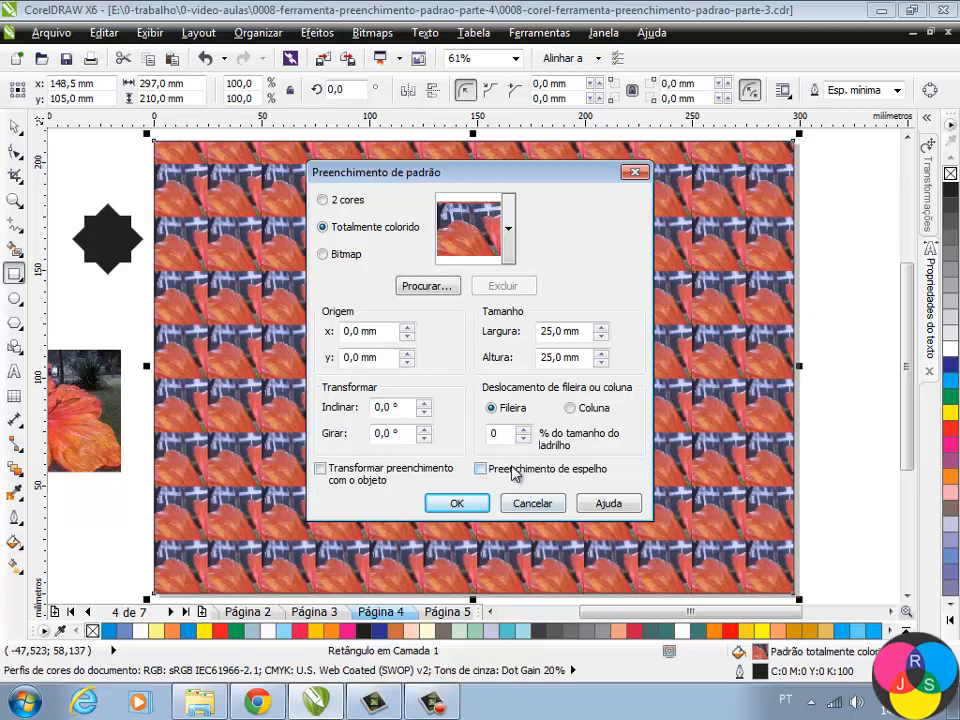
pyautogui.click(481, 469)
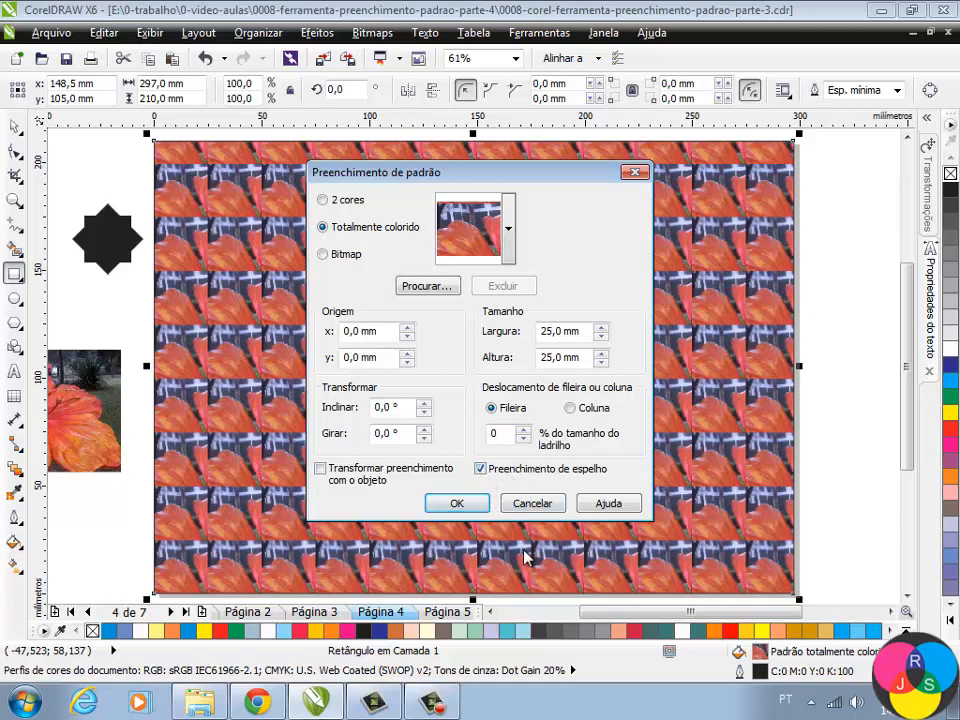
pyautogui.click(457, 504)
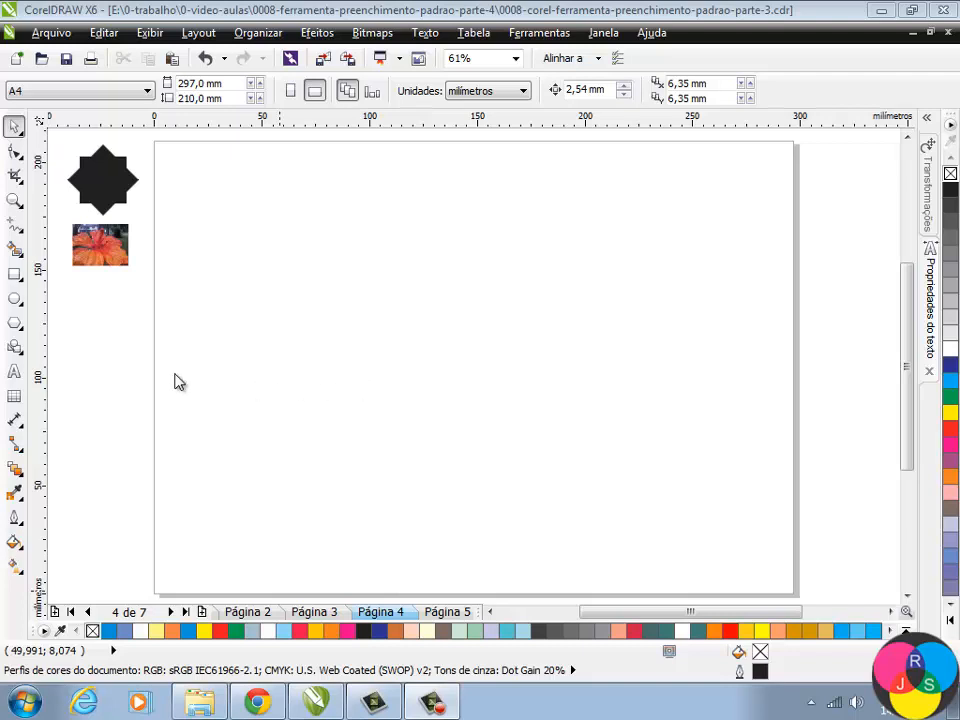
# - Add the artistic text CorelDraw in the page's upper-left area and enlarge it to about 115 mm wide
pyautogui.click(14, 374)
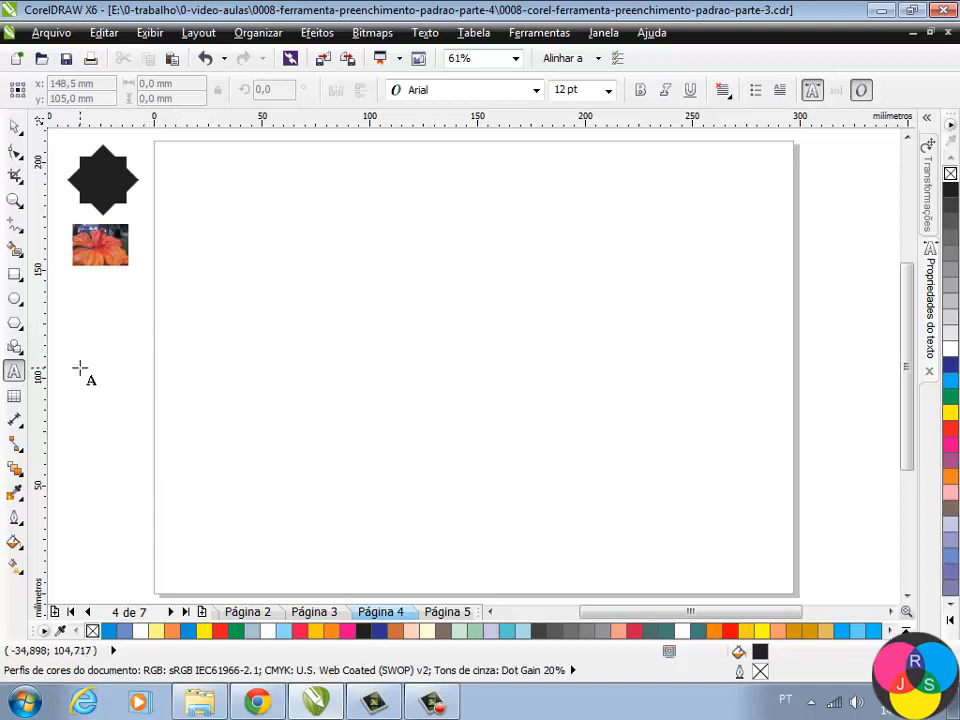
pyautogui.click(246, 237)
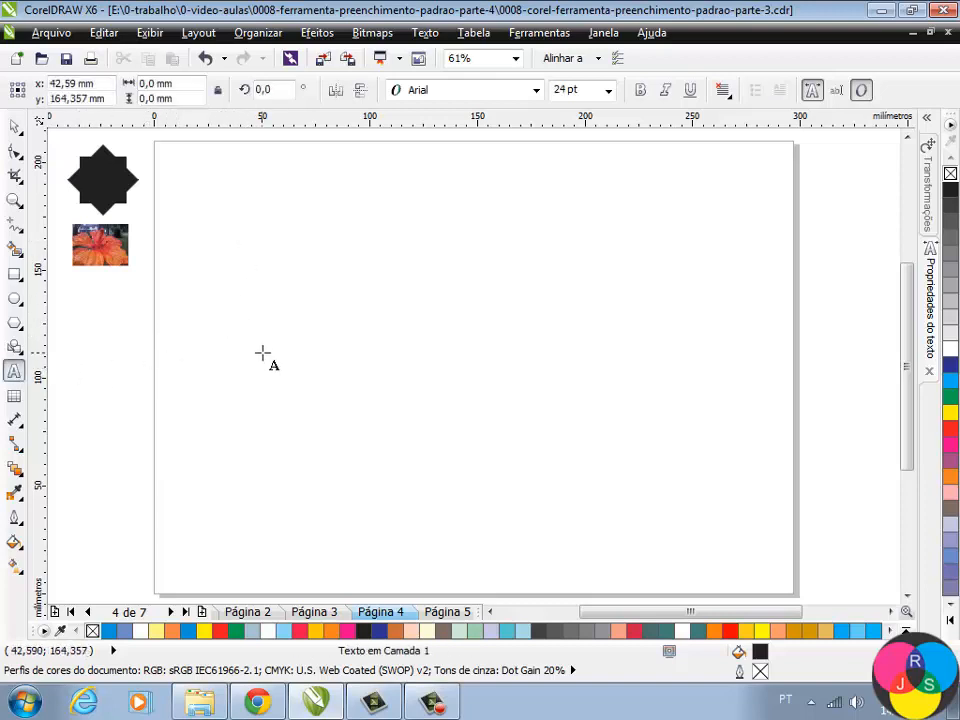
pyautogui.write('Corel')
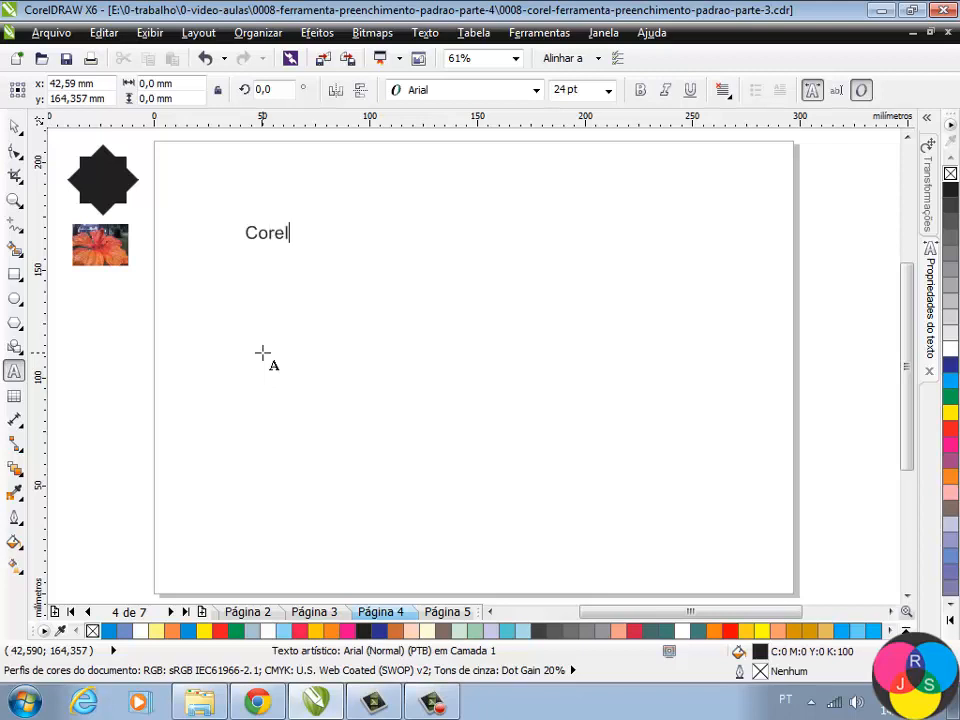
pyautogui.write('Draw')
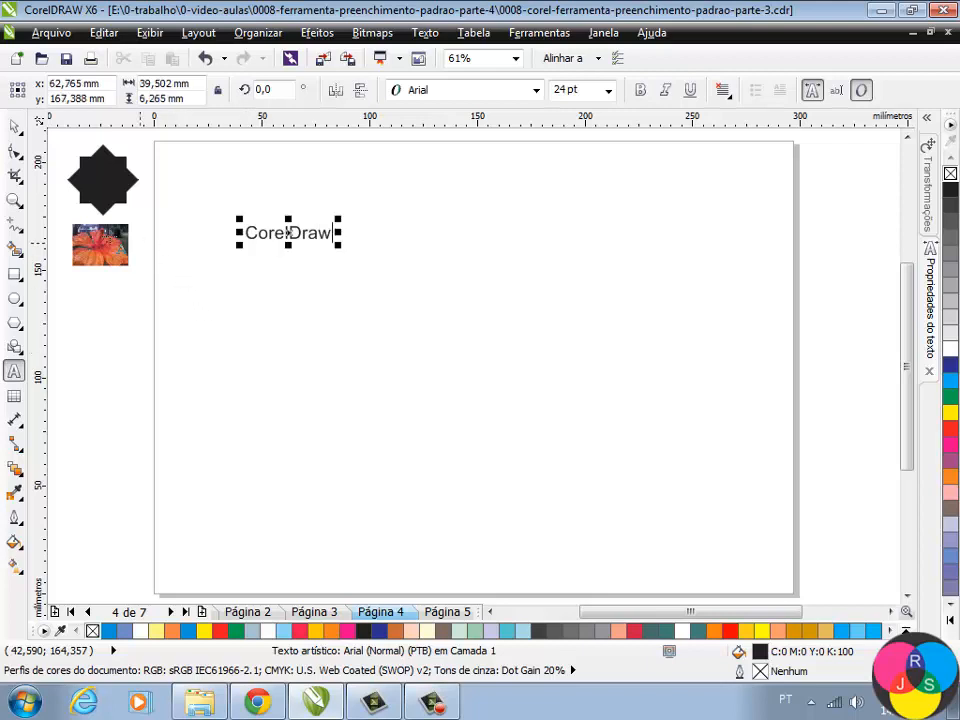
pyautogui.click(15, 128)
pyautogui.moveTo(339, 244); pyautogui.dragTo(495, 355)
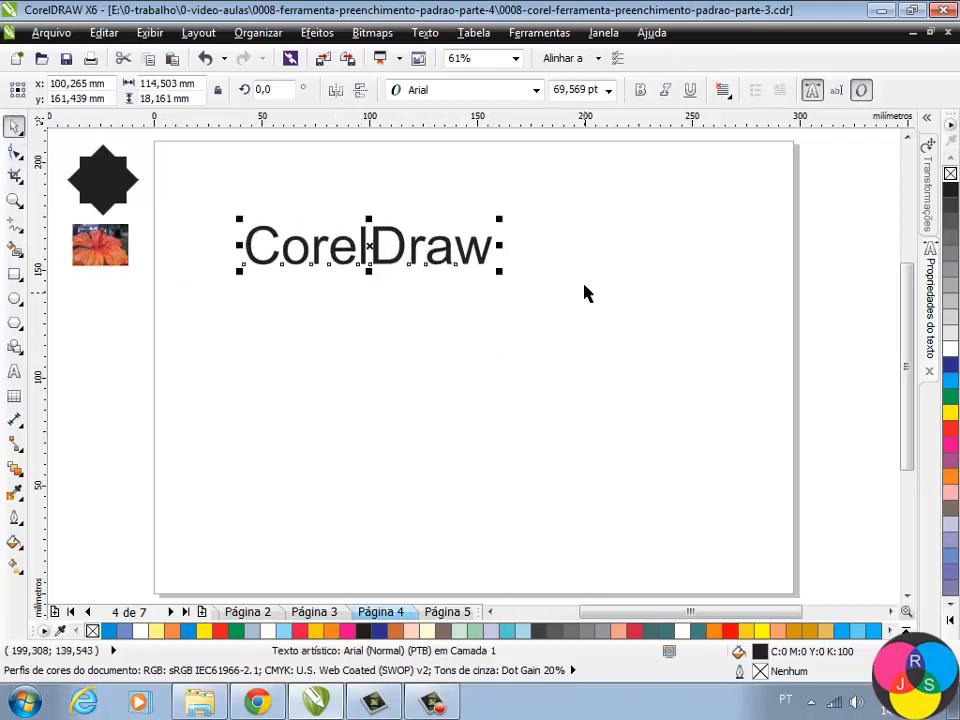
# - Make the CorelDraw text bold and set its font to Arial Black
pyautogui.click(640, 90)
pyautogui.click(536, 90)
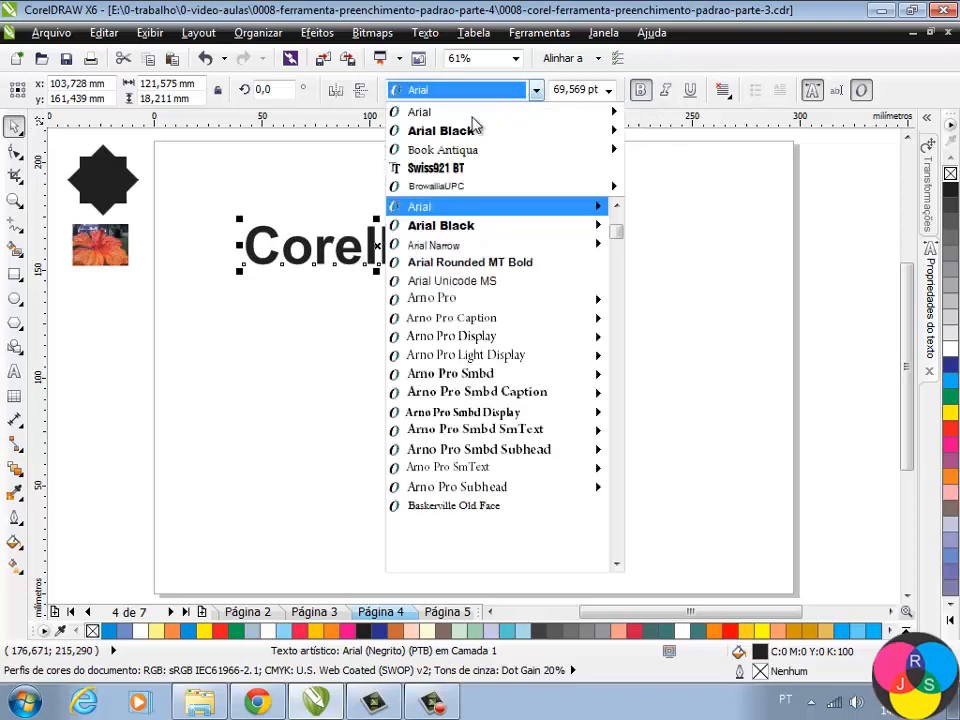
pyautogui.click(461, 130)
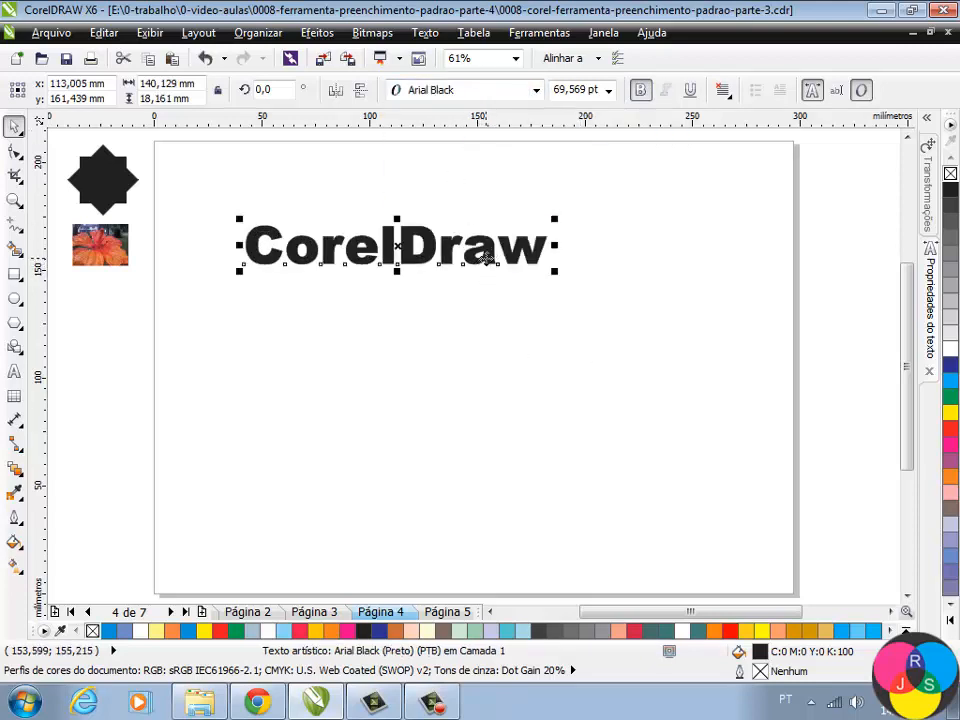
# - Move the CorelDraw text down toward the middle of the page and enlarge it to about 215 mm wide
pyautogui.moveTo(489, 259); pyautogui.dragTo(480, 320)
pyautogui.moveTo(547, 333); pyautogui.dragTo(678, 368)
pyautogui.click(565, 340)
pyautogui.click(565, 340)
pyautogui.click(660, 371)
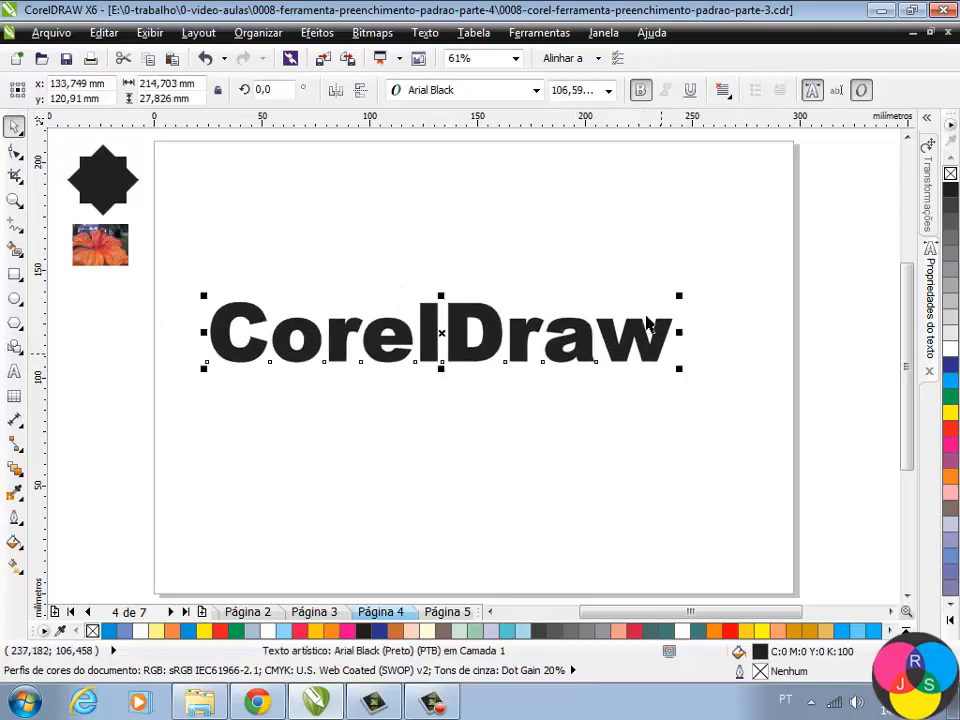
pyautogui.click(625, 239)
pyautogui.click(586, 343)
pyautogui.click(480, 276)
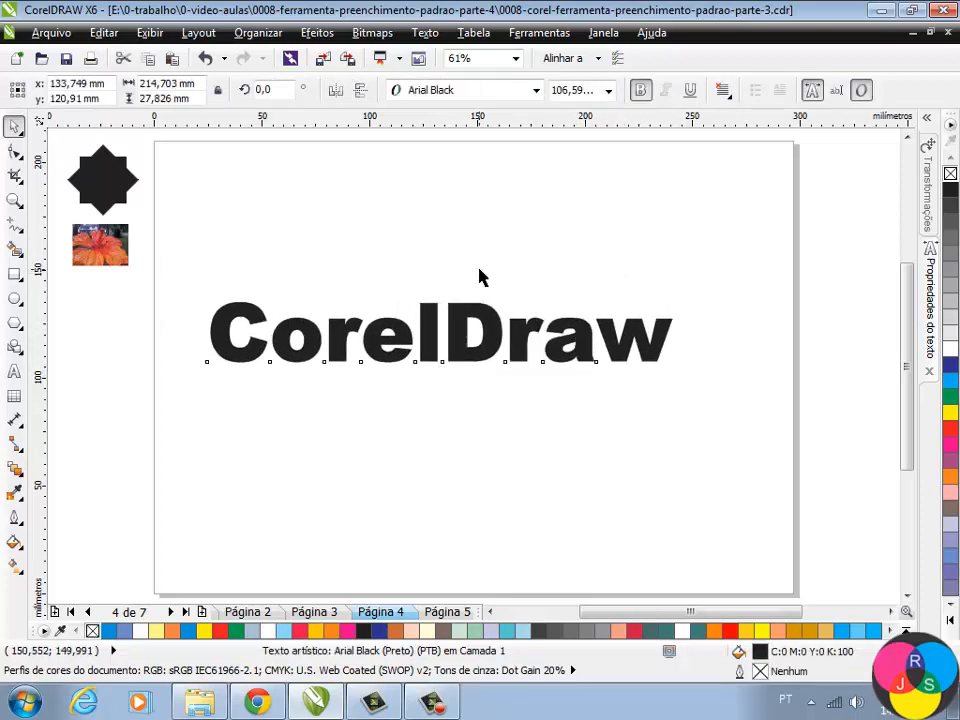
# - Convert the CorelDraw text to curves
pyautogui.click(489, 318)
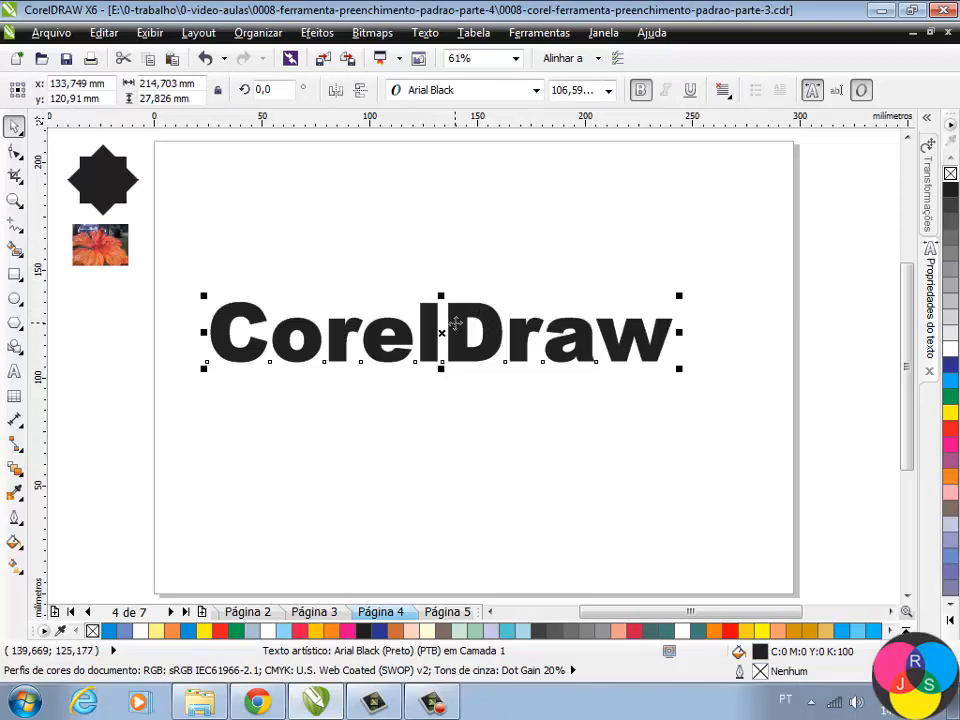
pyautogui.rightClick(456, 333)
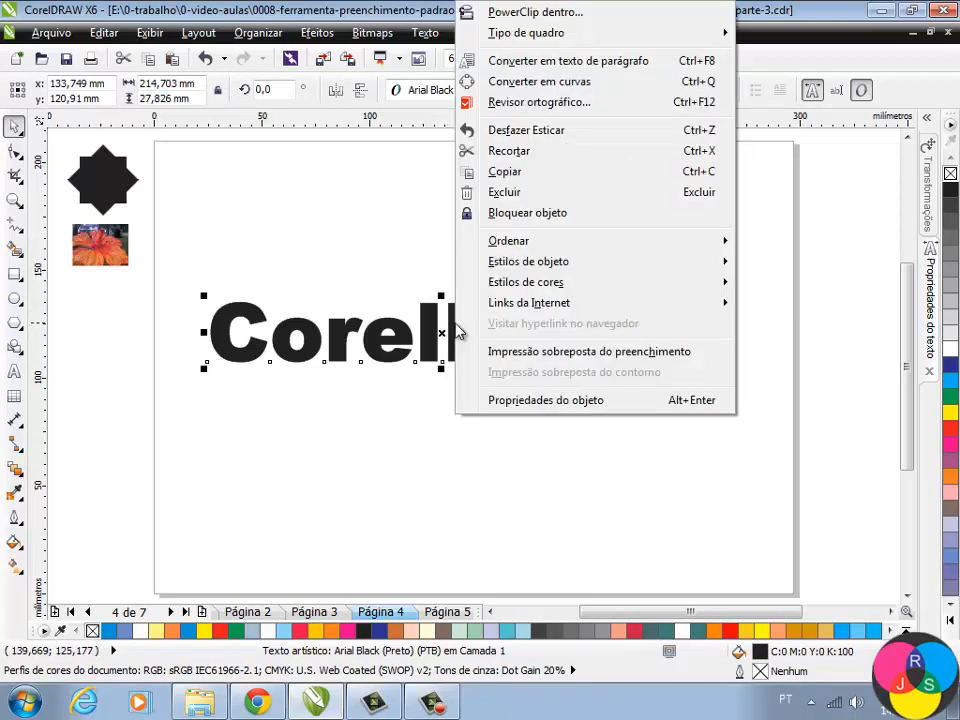
pyautogui.click(513, 88)
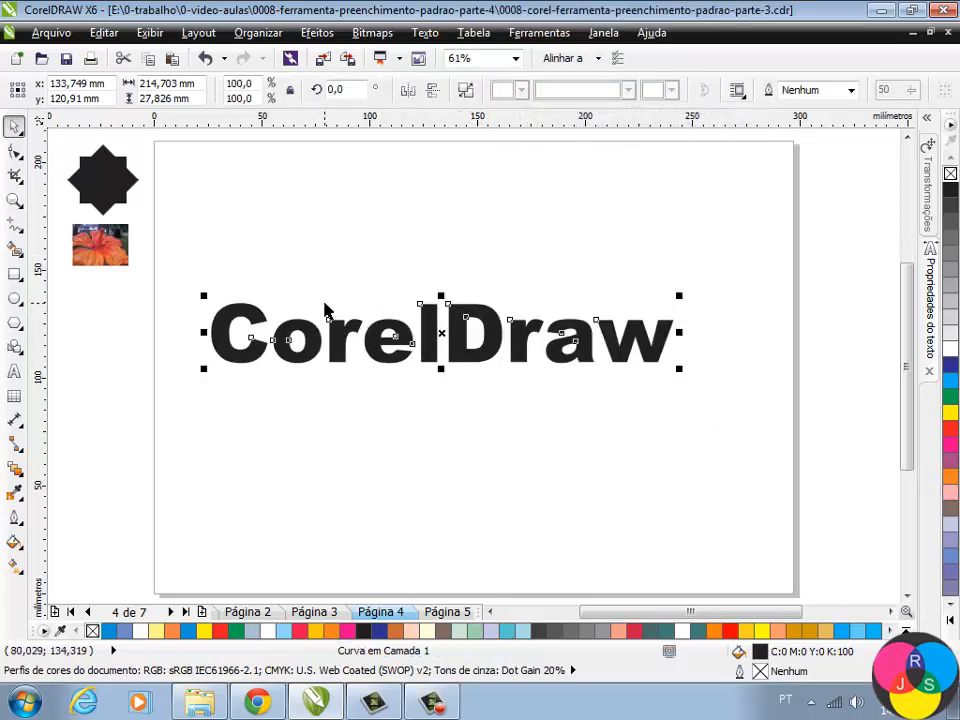
pyautogui.click(268, 38)
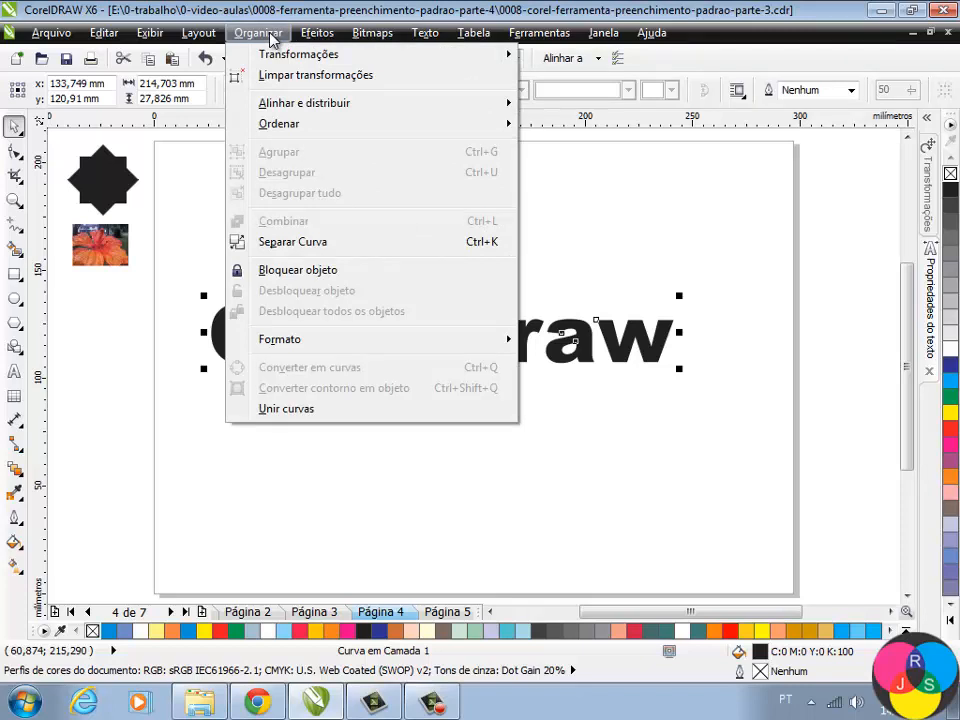
pyautogui.moveTo(284, 343)
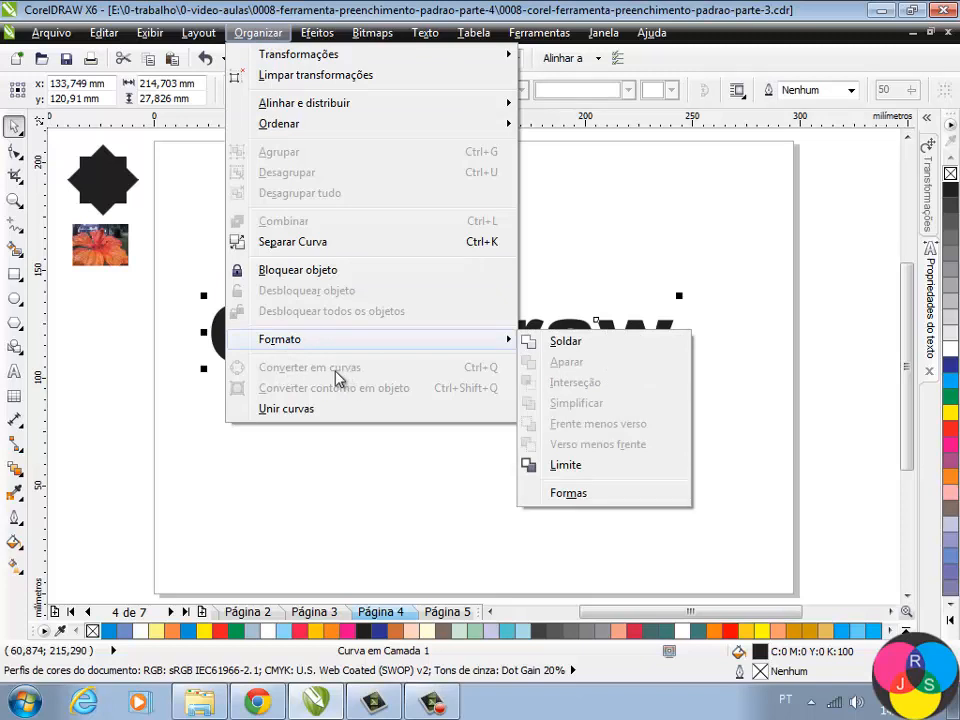
pyautogui.click(614, 226)
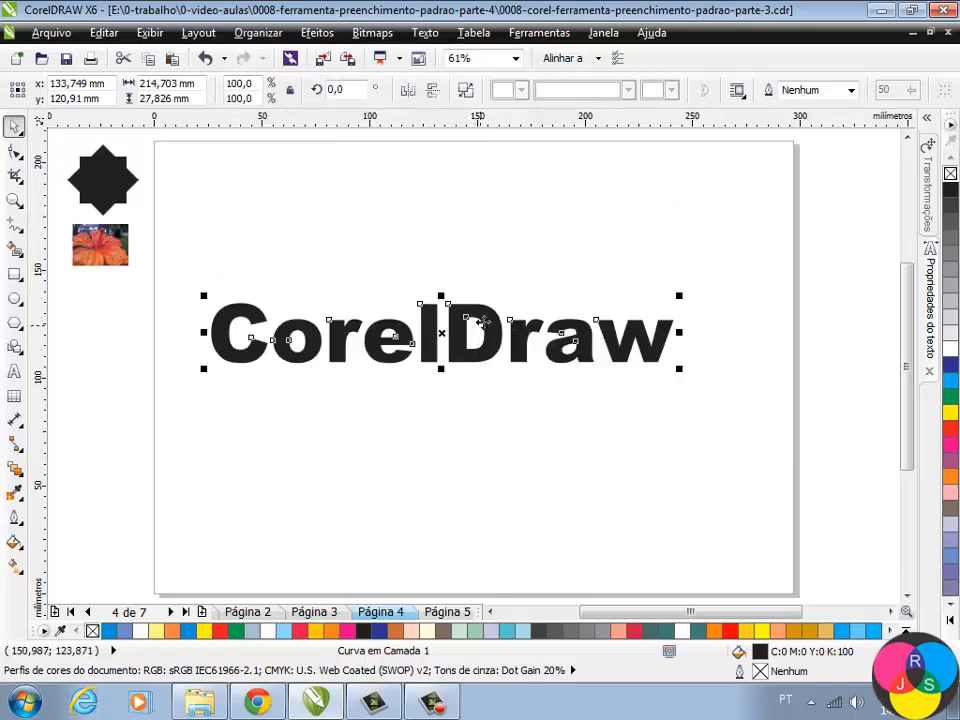
pyautogui.rightClick(487, 317)
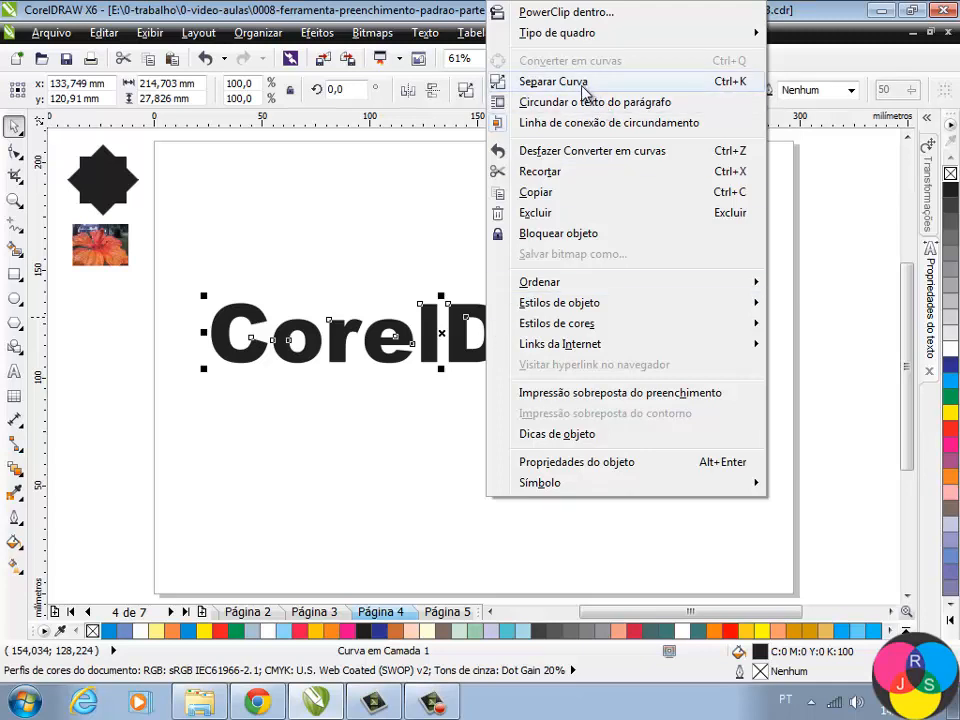
pyautogui.click(407, 261)
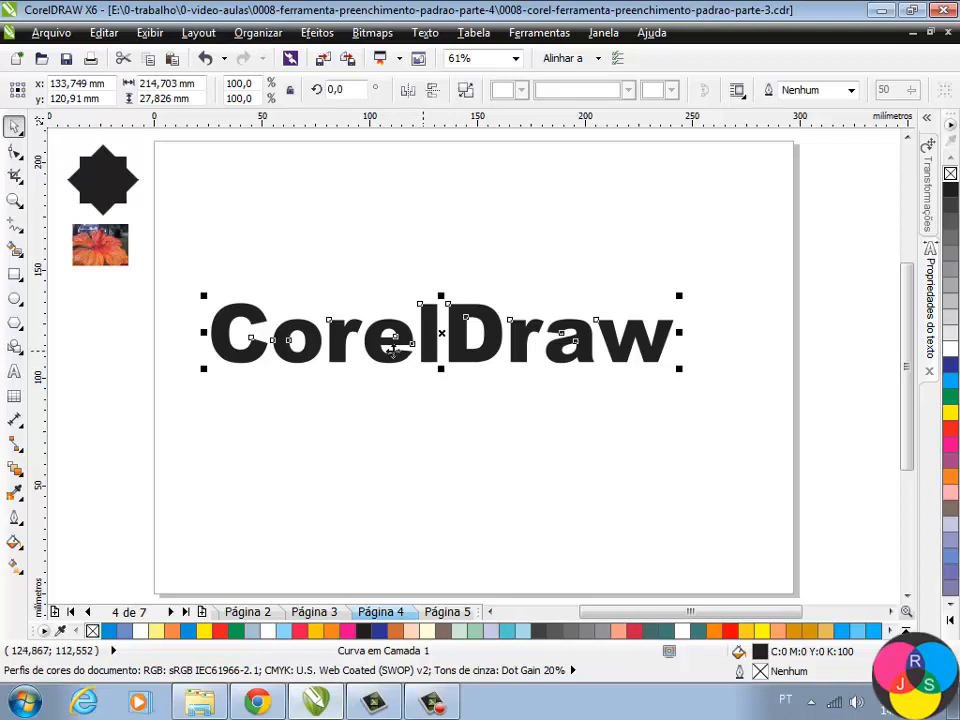
# - Shift the CorelDraw lettering slightly right and down on the page and deselect it
pyautogui.click(336, 279)
pyautogui.moveTo(312, 348)
pyautogui.mouseDown()
pyautogui.moveTo(315, 285)
pyautogui.moveTo(322, 340)
pyautogui.mouseUp()
pyautogui.click(360, 289)
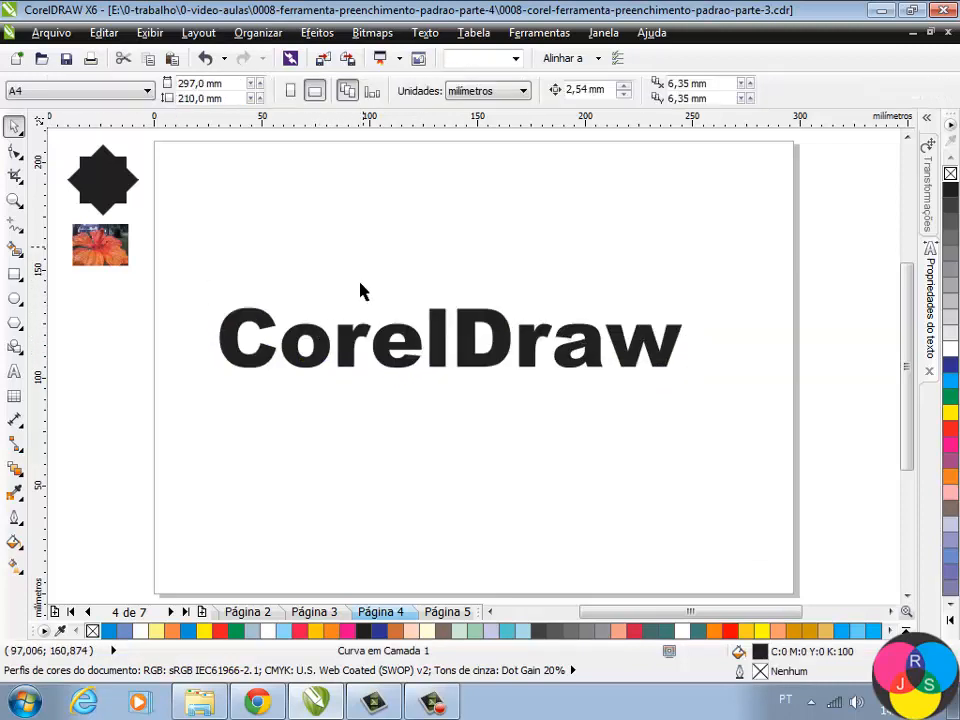
# - Create a low-resolution two-colour pattern from an area about 222 mm by 40 mm around the CorelDraw lettering
pyautogui.click(553, 37)
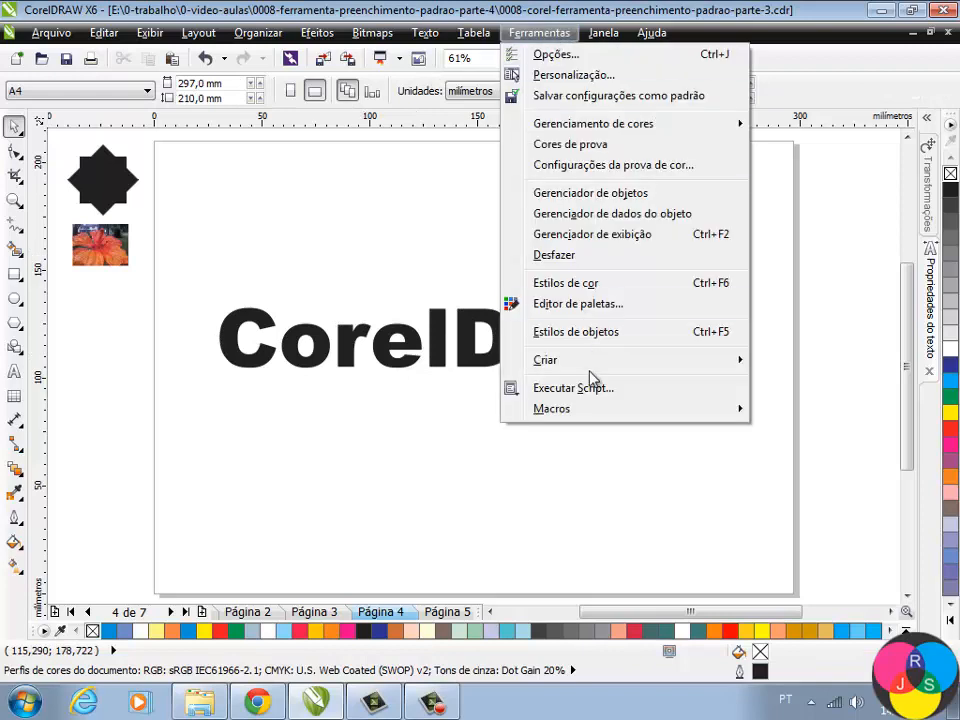
pyautogui.moveTo(557, 368)
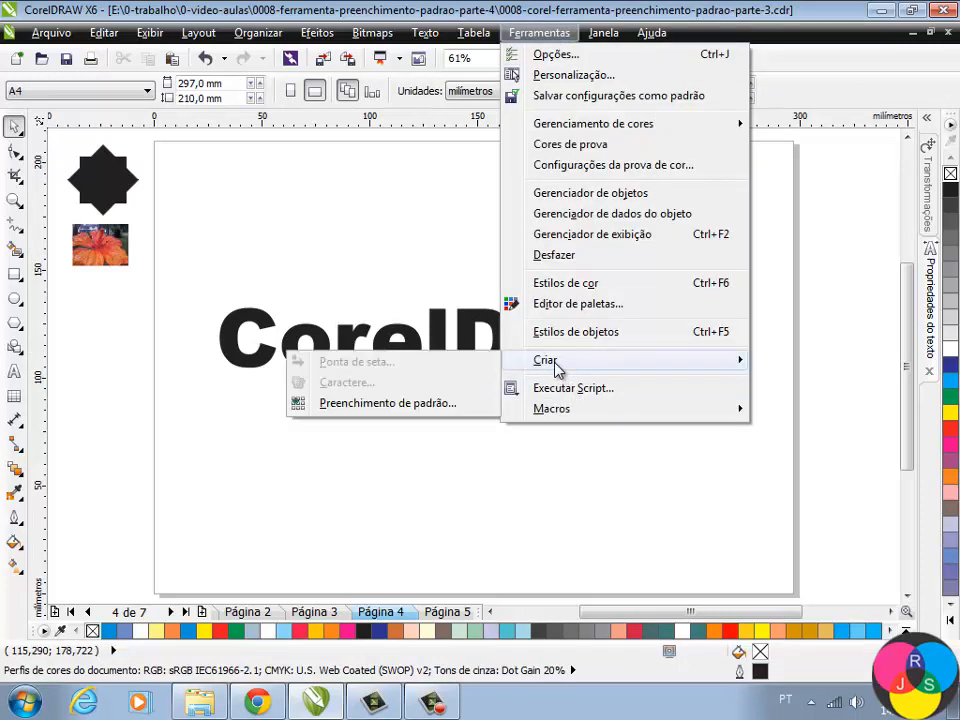
pyautogui.click(410, 403)
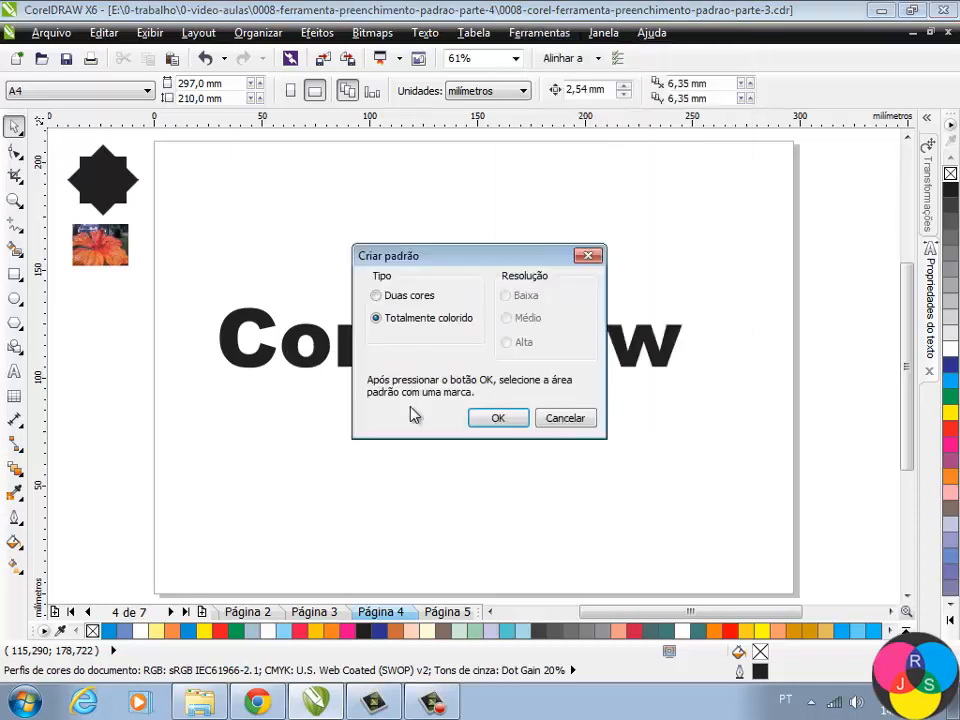
pyautogui.click(377, 297)
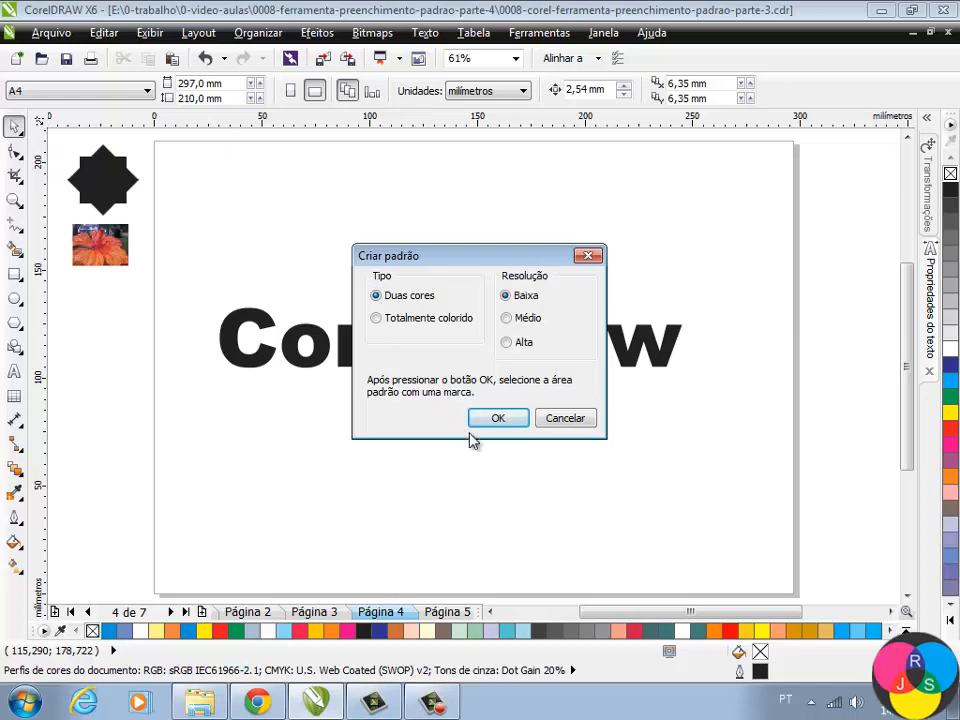
pyautogui.click(499, 421)
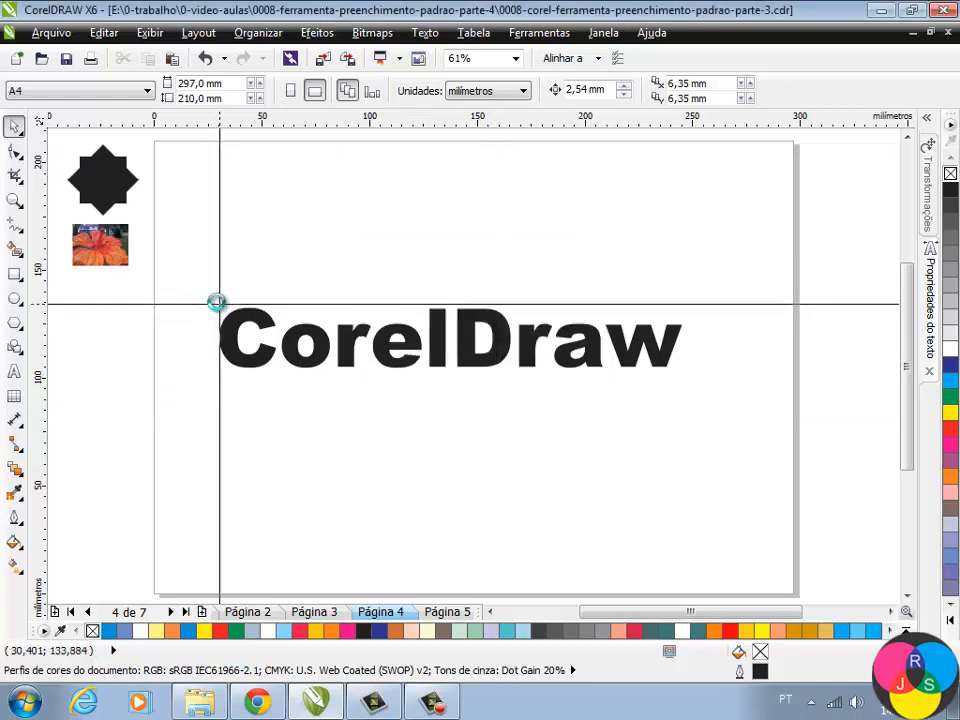
pyautogui.moveTo(210, 292); pyautogui.dragTo(687, 378)
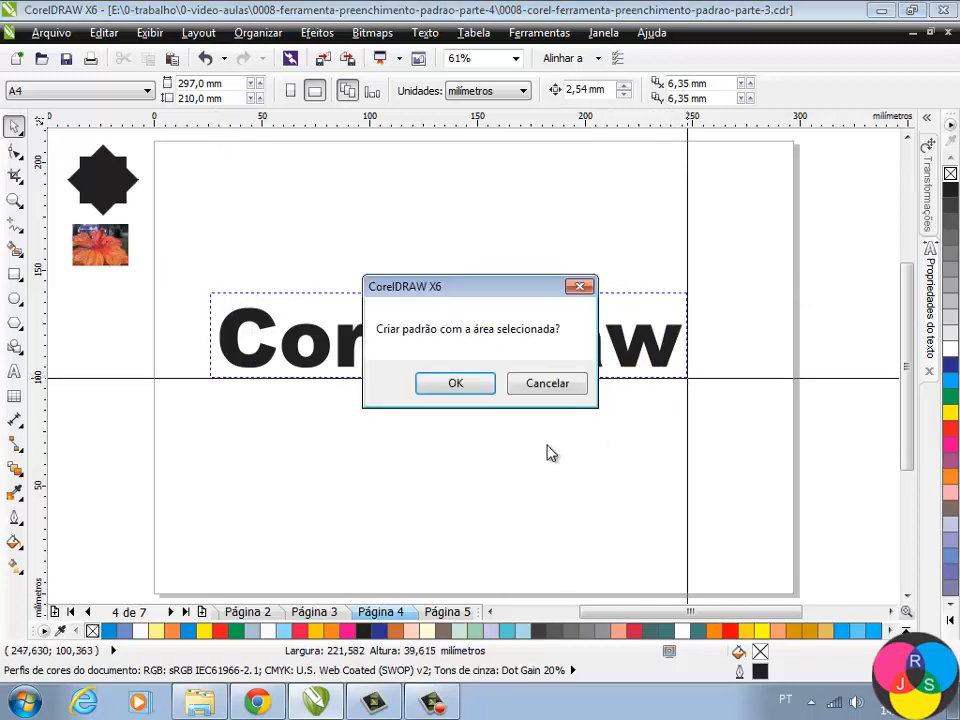
pyautogui.click(454, 384)
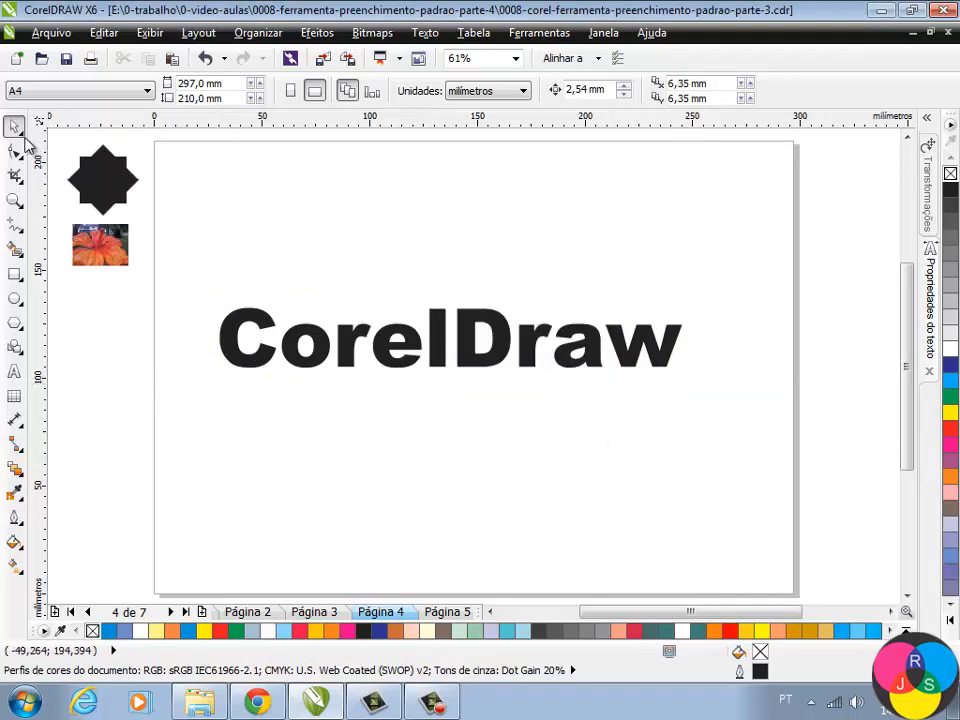
# - Move the CorelDraw lettering off the page beside the flower photo and add a page-sized rectangle
pyautogui.click(668, 364)
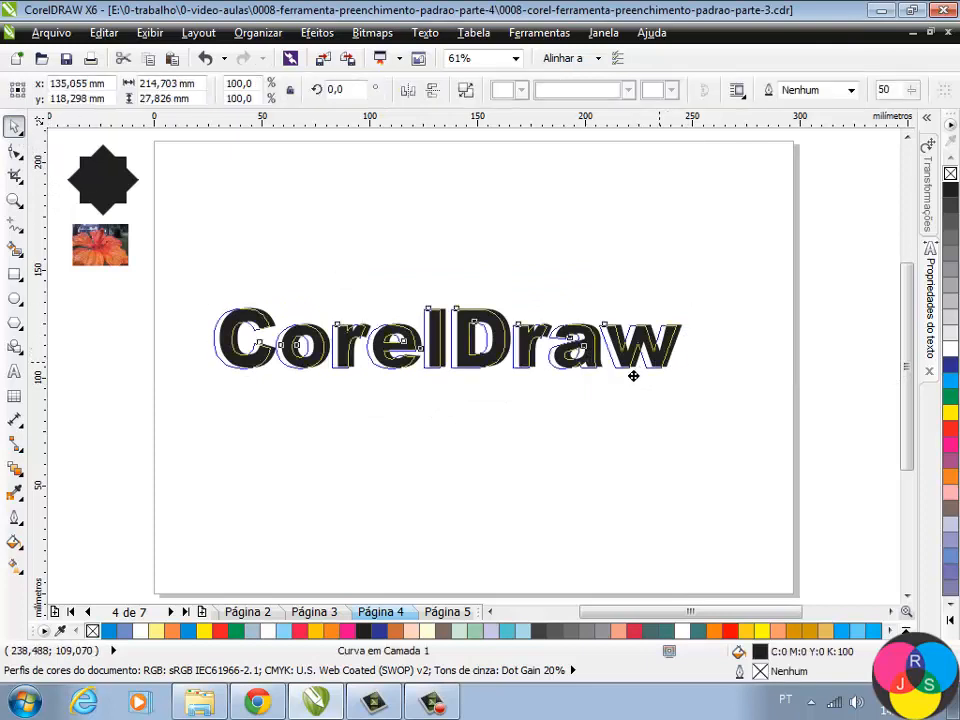
pyautogui.moveTo(633, 375); pyautogui.dragTo(116, 339)
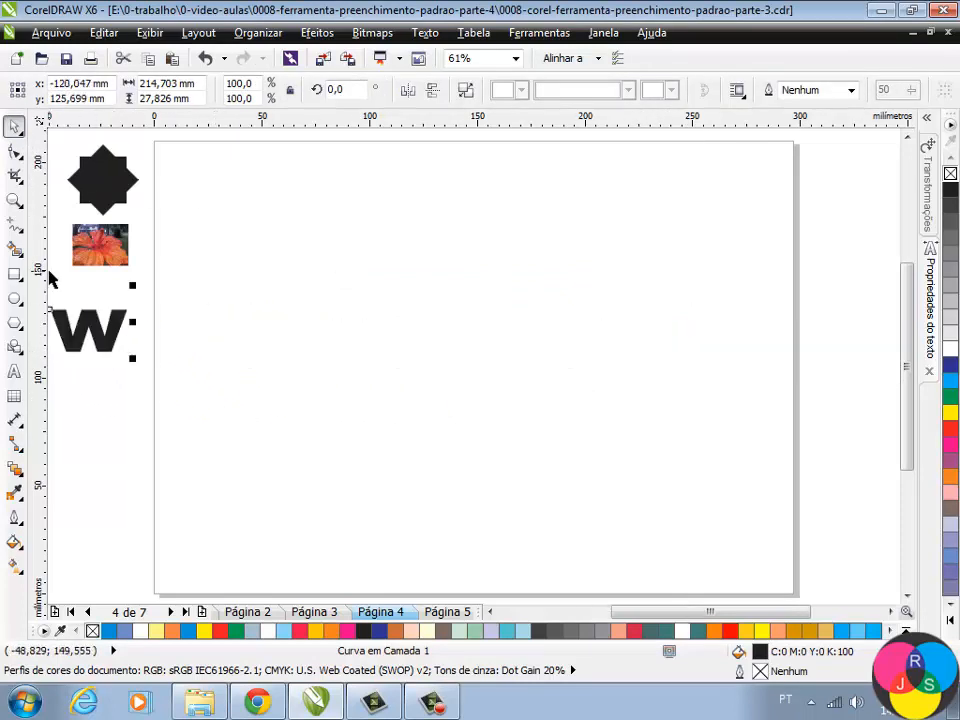
pyautogui.doubleClick(14, 274)
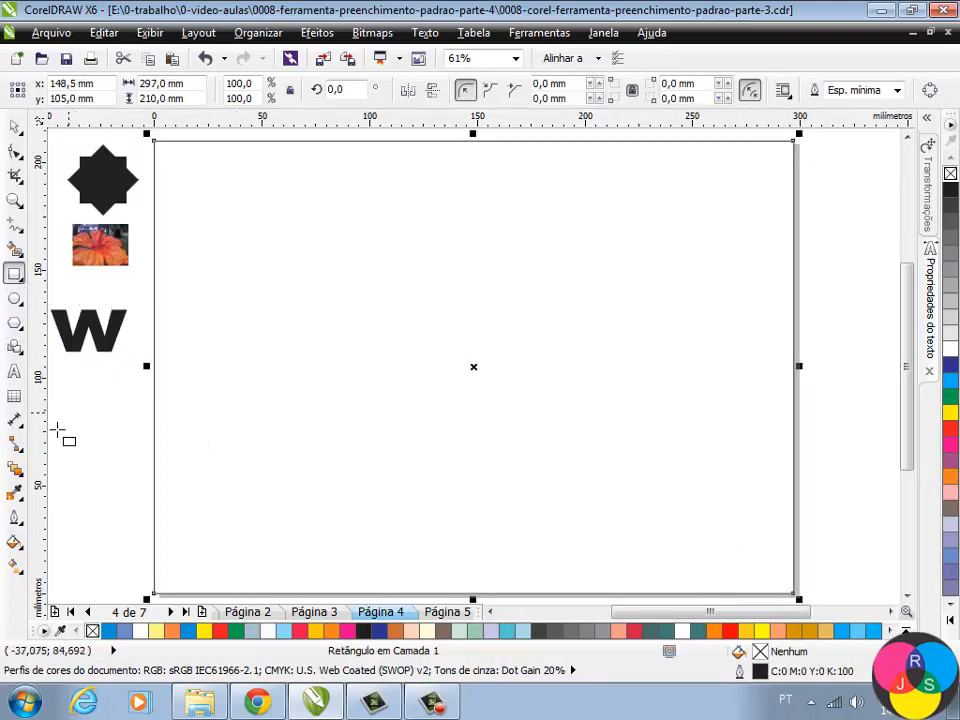
# - Fill the page-sized rectangle with the custom low-resolution CorelDraw lettering as a two-colour pattern
pyautogui.click(14, 543)
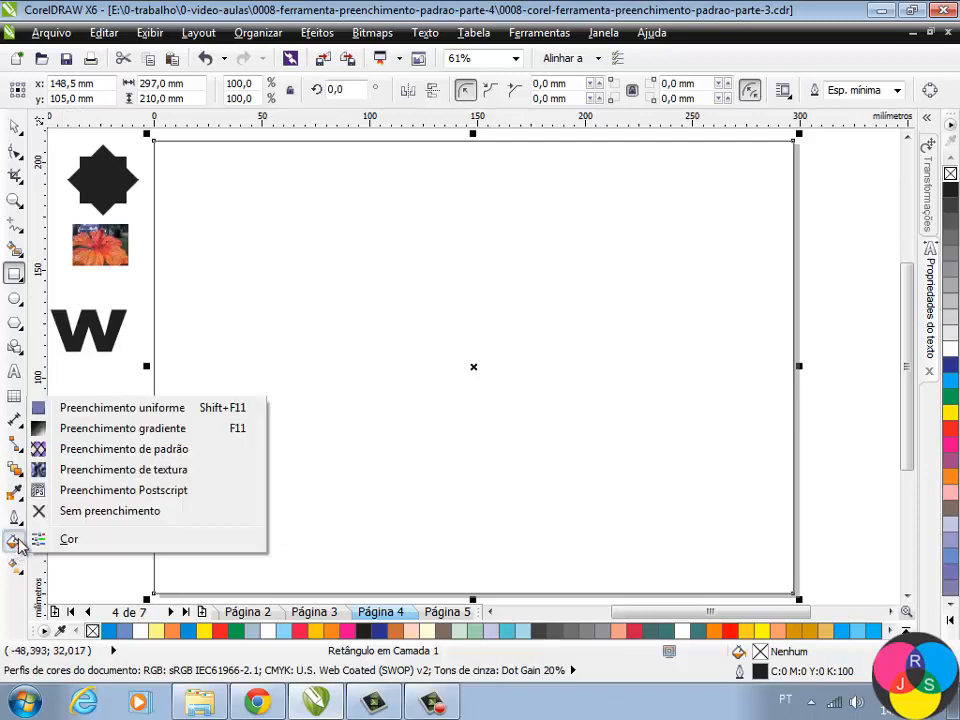
pyautogui.click(113, 451)
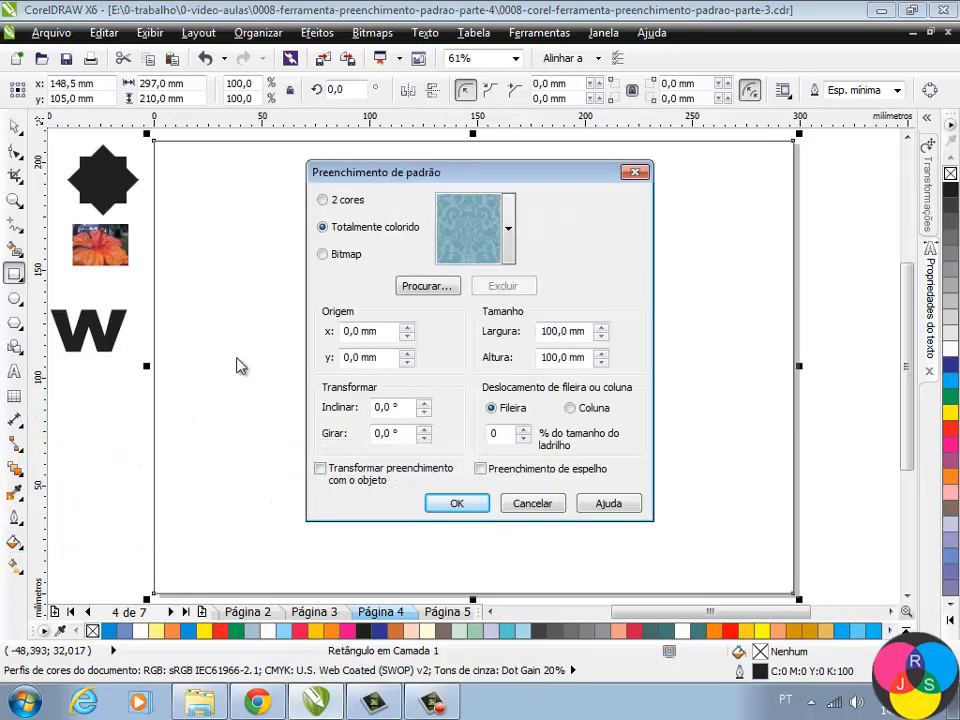
pyautogui.click(347, 203)
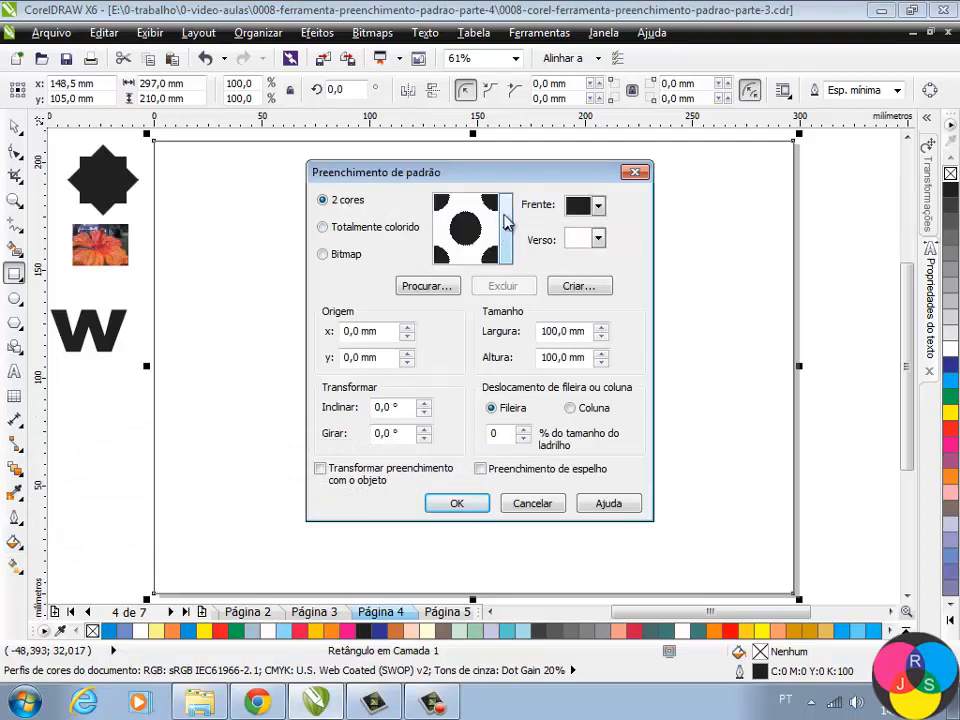
pyautogui.click(507, 222)
pyautogui.moveTo(677, 321); pyautogui.dragTo(699, 459)
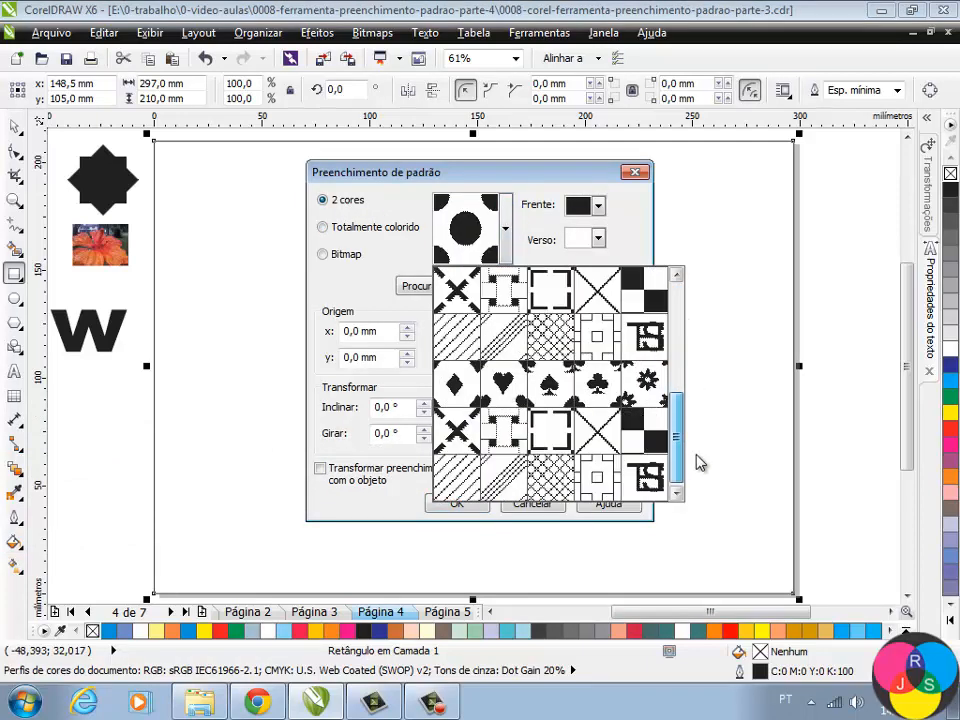
pyautogui.click(457, 482)
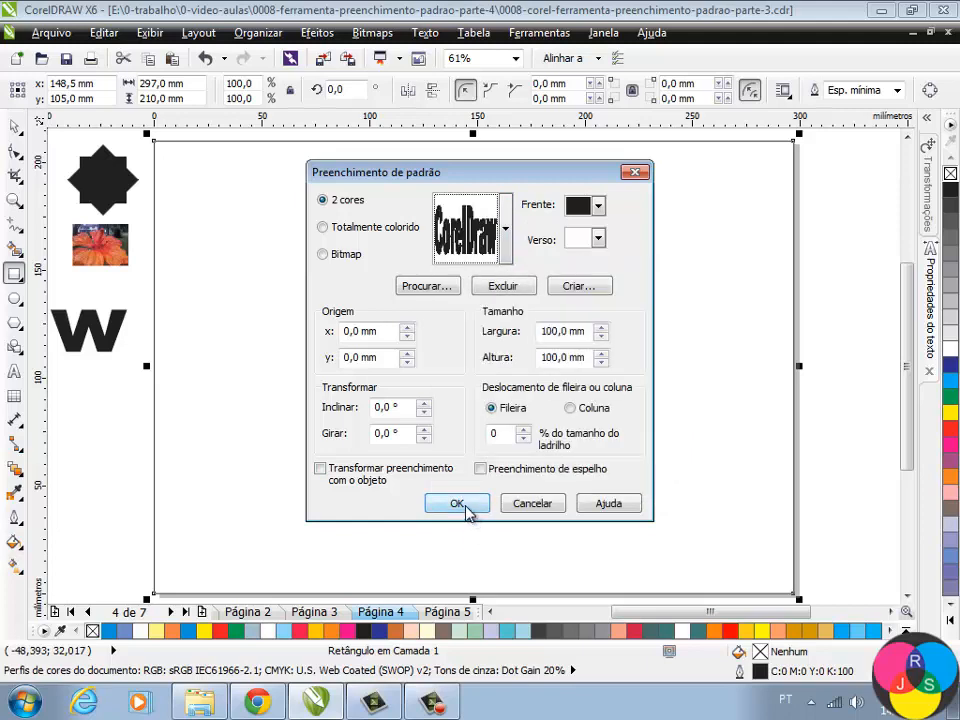
pyautogui.click(465, 507)
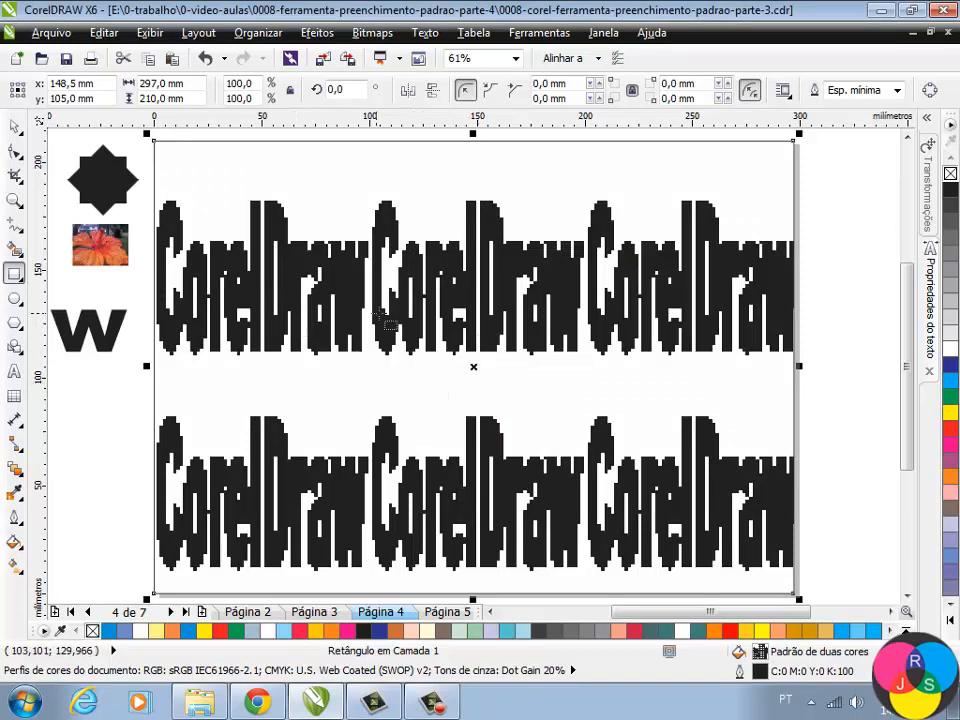
# - Set the tile size of the rectangle's CorelDraw pattern fill to 25 mm wide and 25 mm high
pyautogui.click(14, 130)
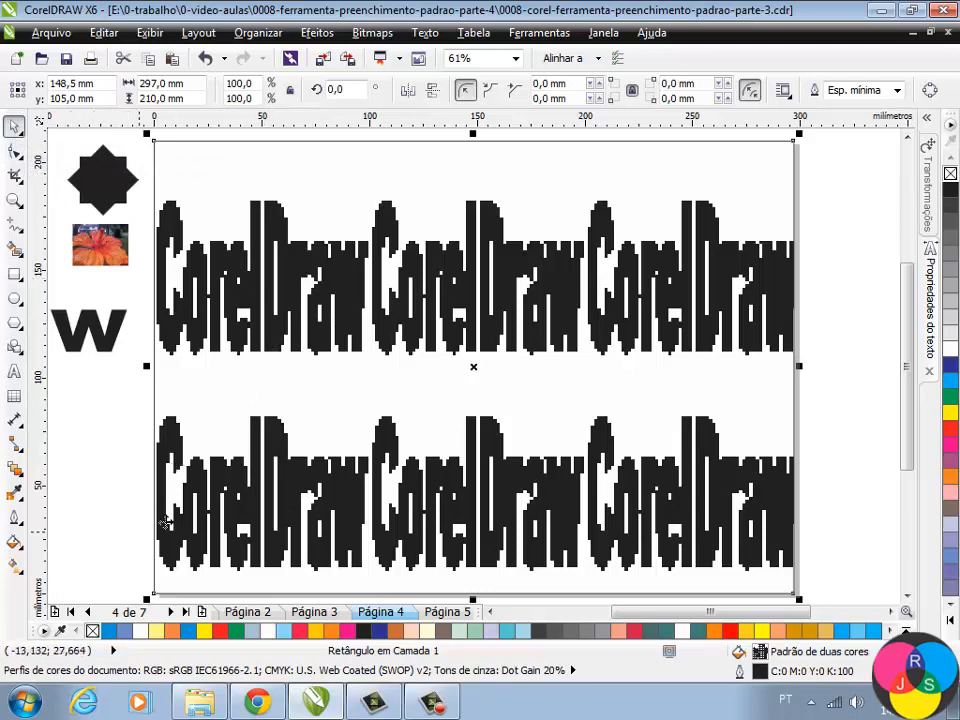
pyautogui.click(14, 544)
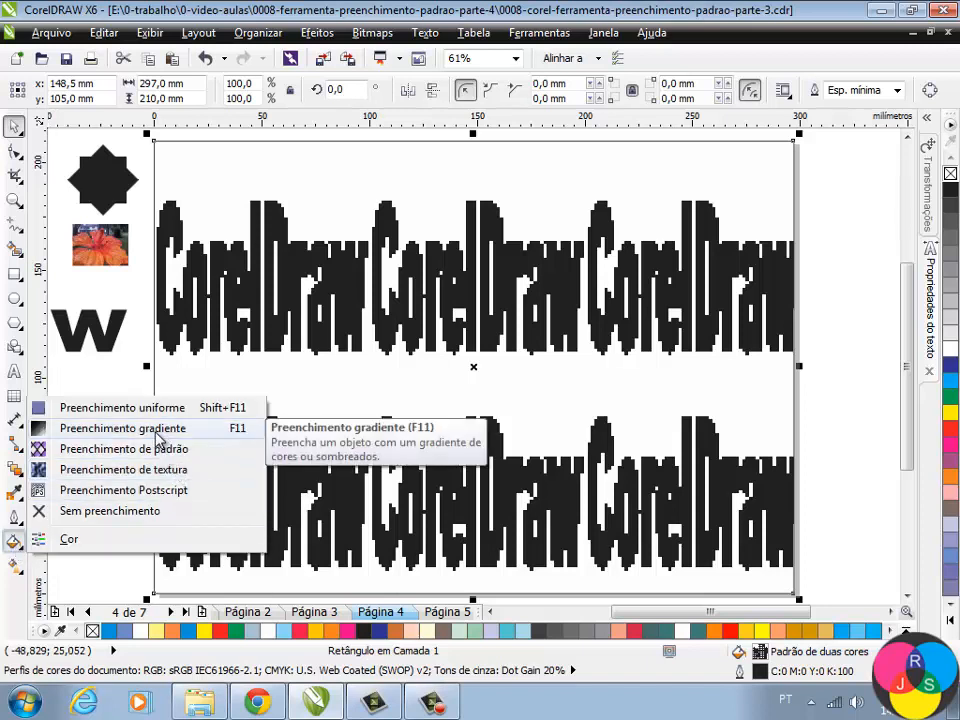
pyautogui.click(167, 449)
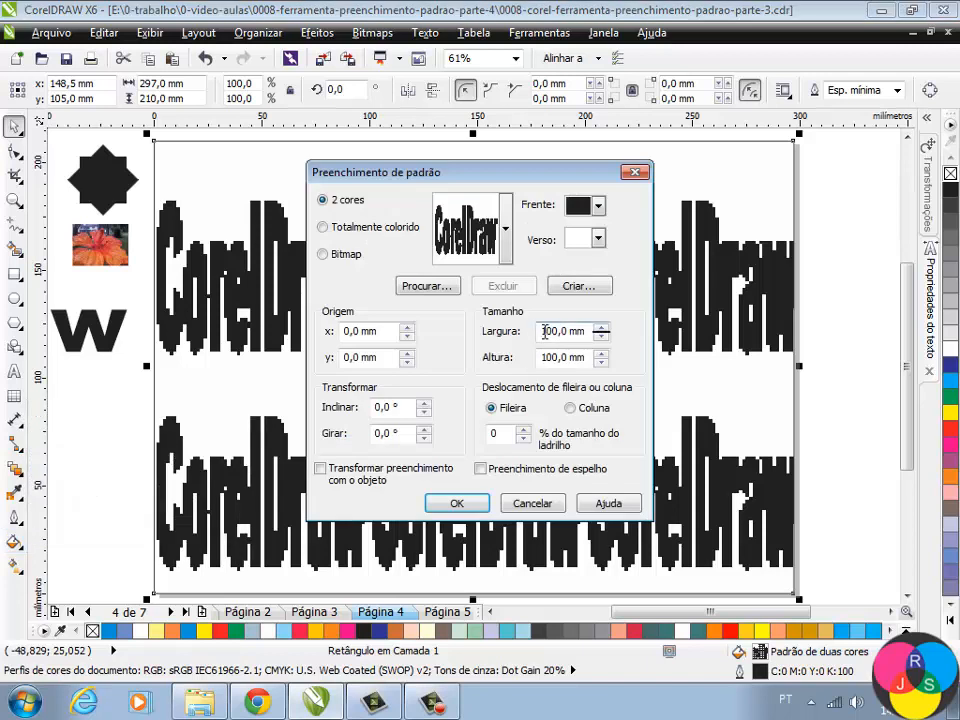
pyautogui.write('25mm')
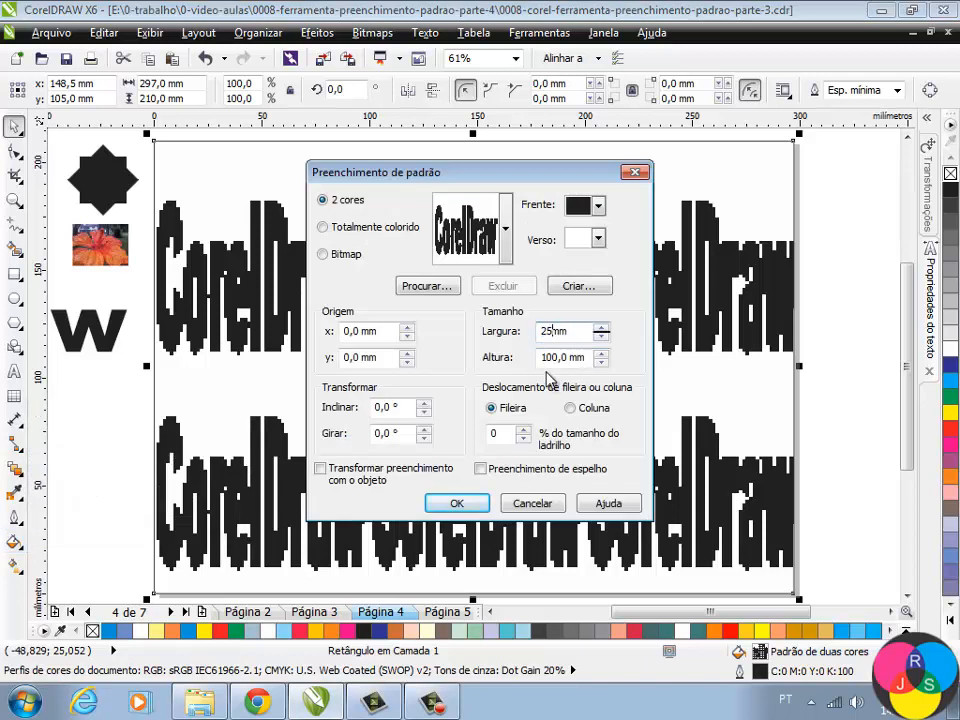
pyautogui.press('Tab')
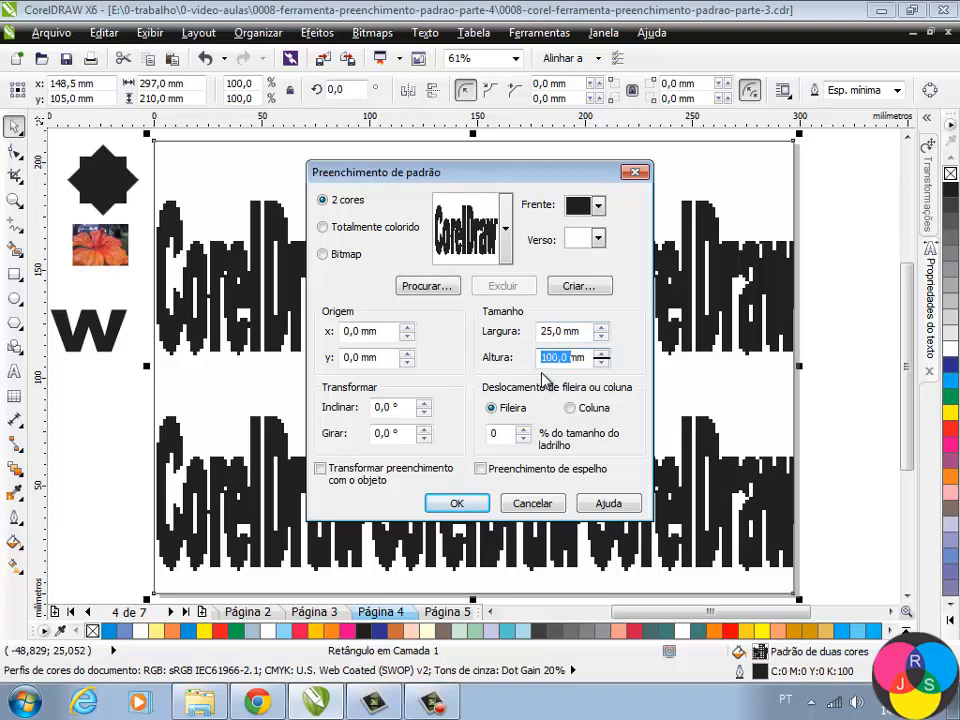
pyautogui.write('25')
pyautogui.click(458, 503)
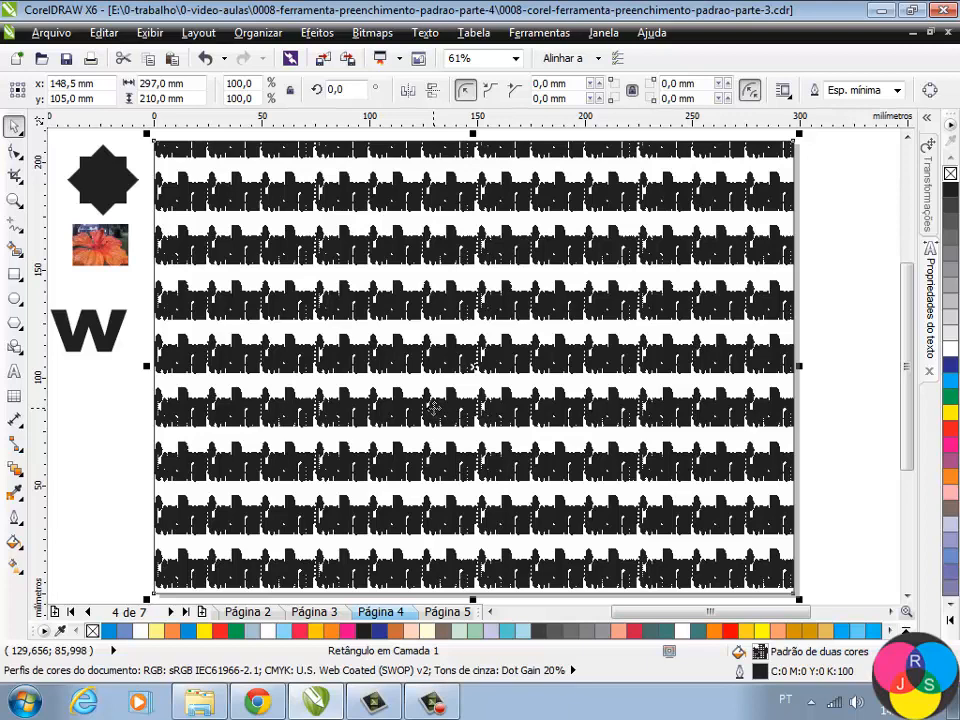
# - Delete the pattern-filled rectangle and bring the CorelDraw lettering back onto the page, scaled to about 168 mm wide
pyautogui.press('Delete')
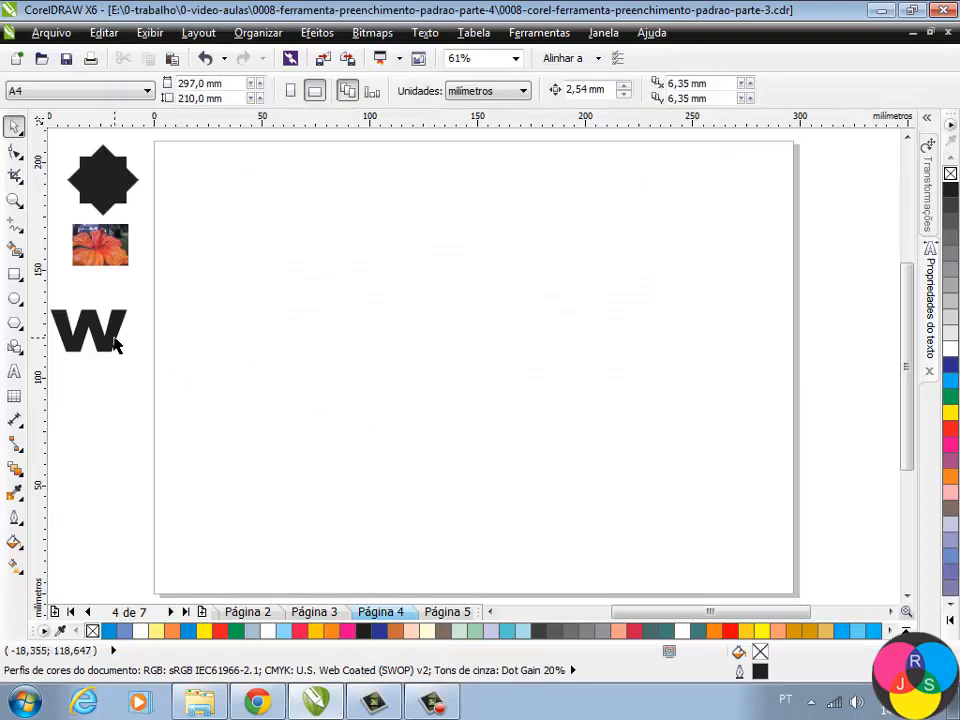
pyautogui.moveTo(118, 343); pyautogui.dragTo(611, 334)
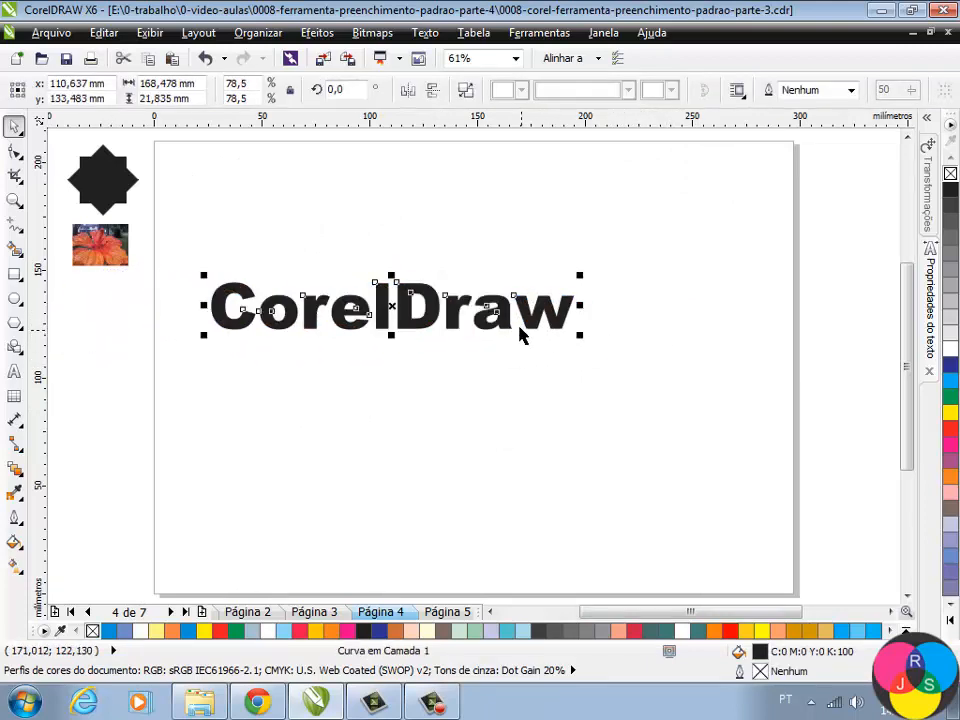
pyautogui.moveTo(506, 322); pyautogui.dragTo(513, 313)
pyautogui.click(575, 349)
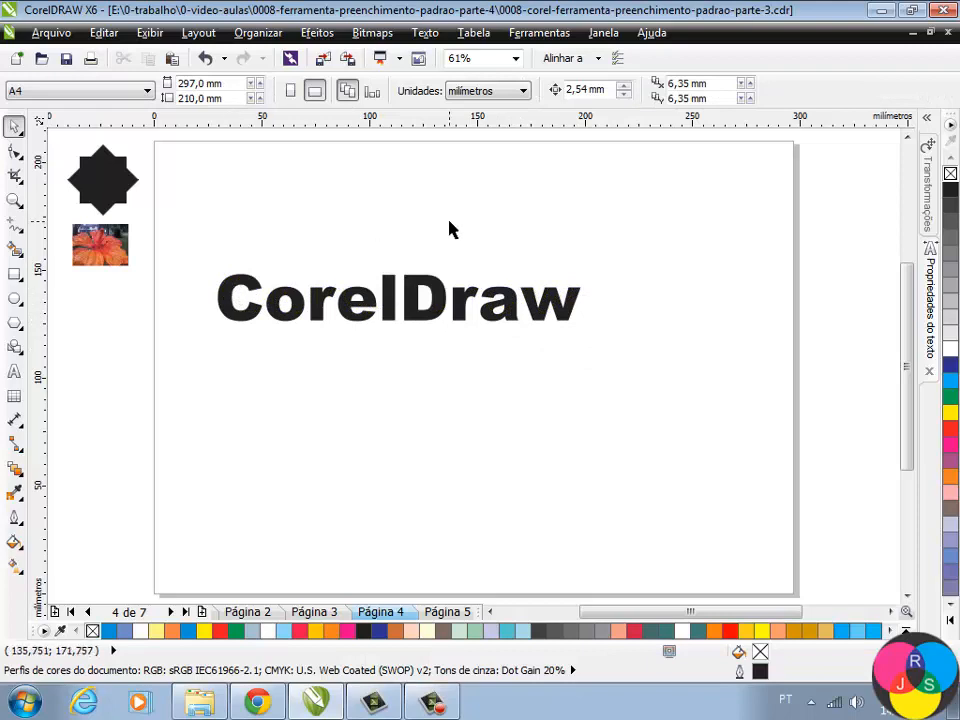
# - Create a high-resolution two-colour pattern from an area about 175 mm by 35 mm around the CorelDraw lettering
pyautogui.click(548, 33)
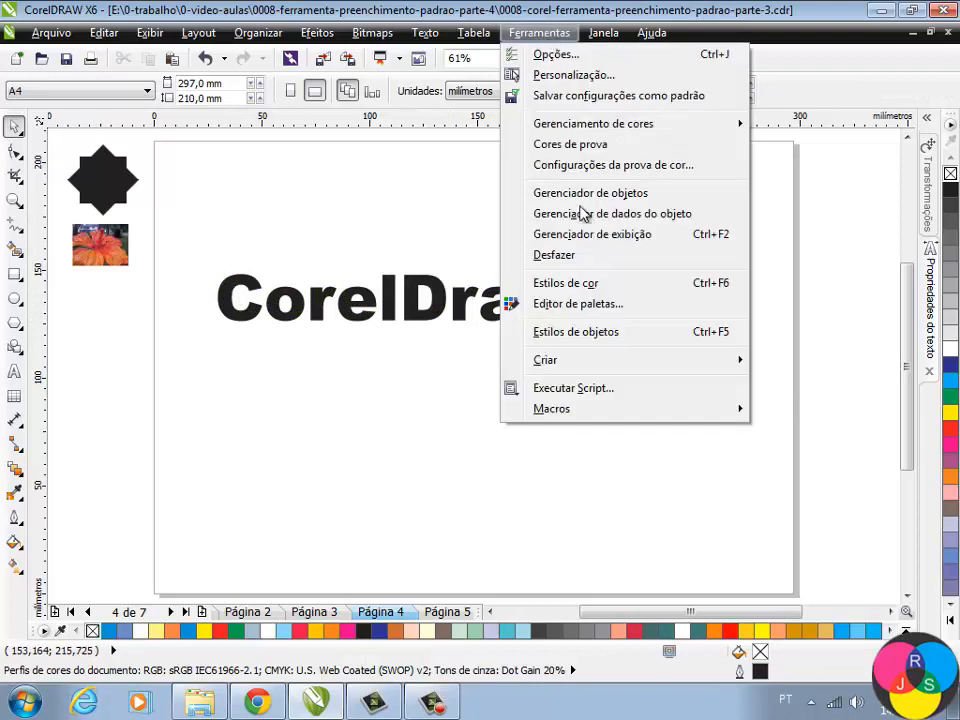
pyautogui.moveTo(547, 366)
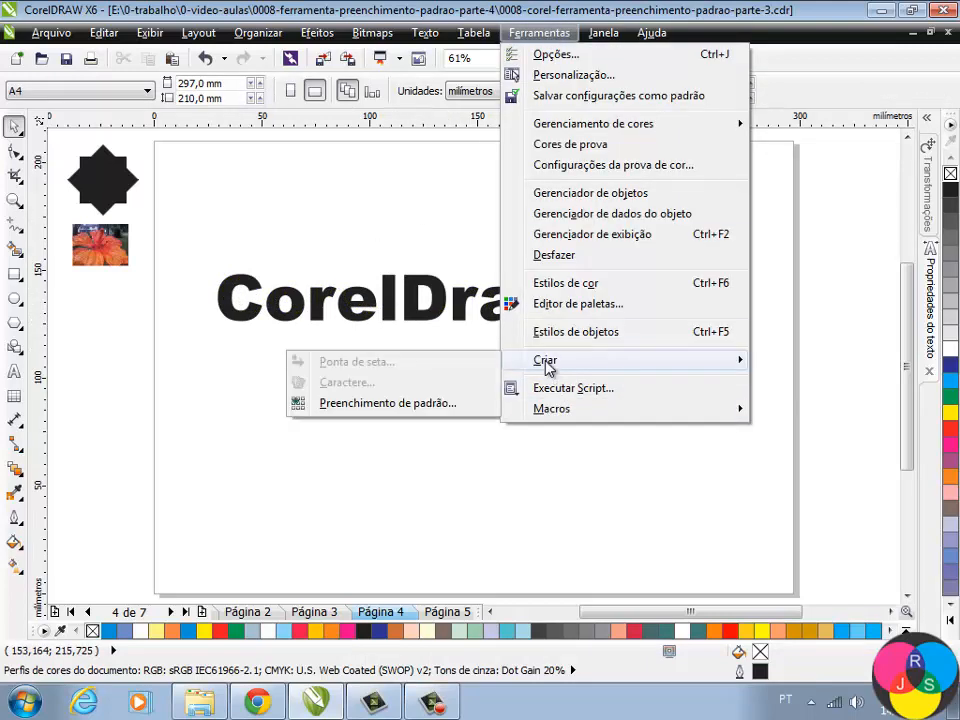
pyautogui.click(387, 403)
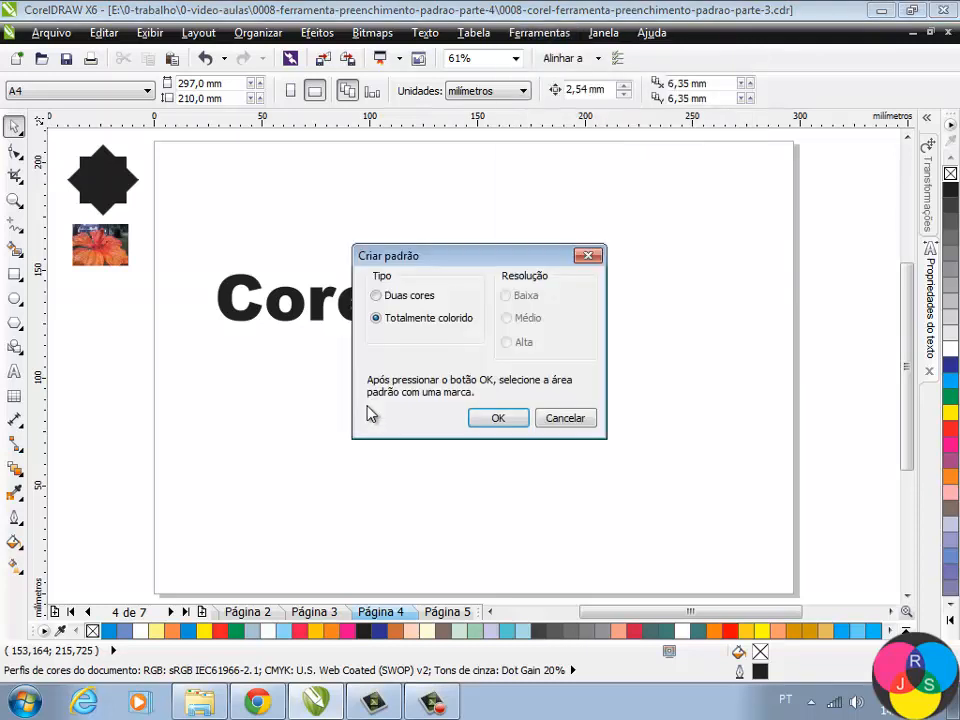
pyautogui.click(378, 297)
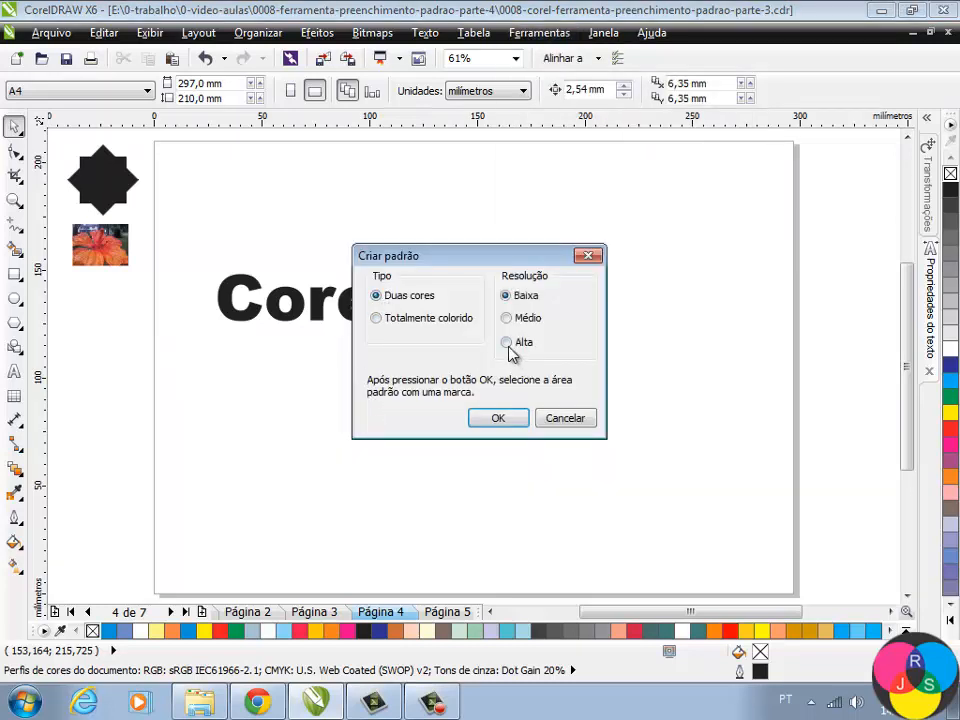
pyautogui.click(507, 342)
pyautogui.click(508, 422)
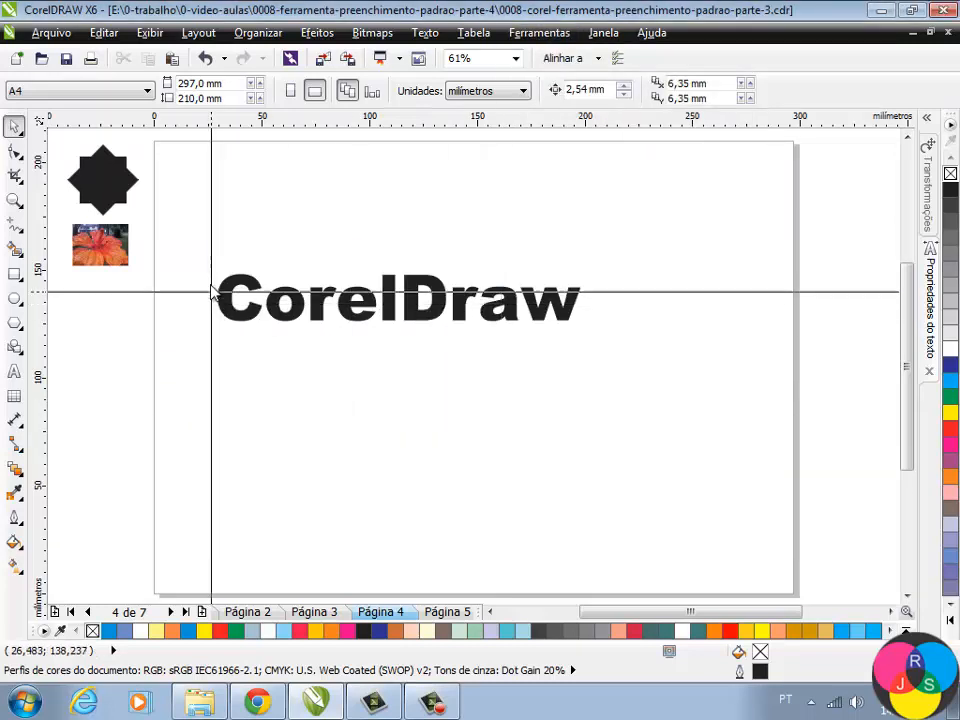
pyautogui.moveTo(211, 259); pyautogui.dragTo(589, 335)
pyautogui.click(466, 383)
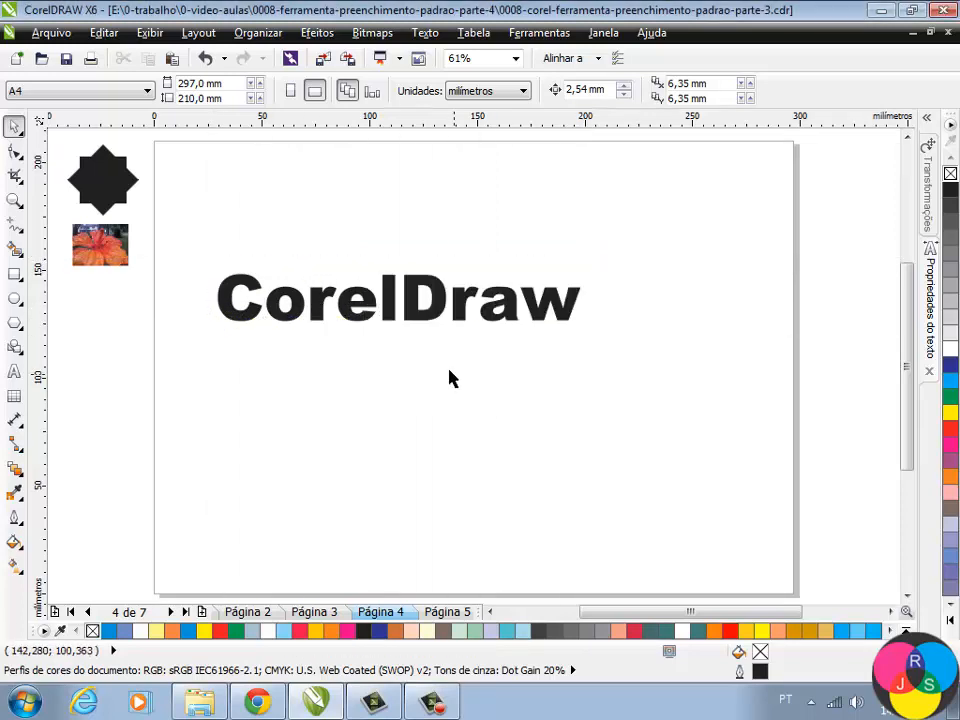
# - Move the CorelDraw lettering off the page below the flower photo and draw a rectangle covering the whole page
pyautogui.moveTo(461, 325); pyautogui.dragTo(55, 402)
pyautogui.moveTo(141, 391); pyautogui.dragTo(94, 369)
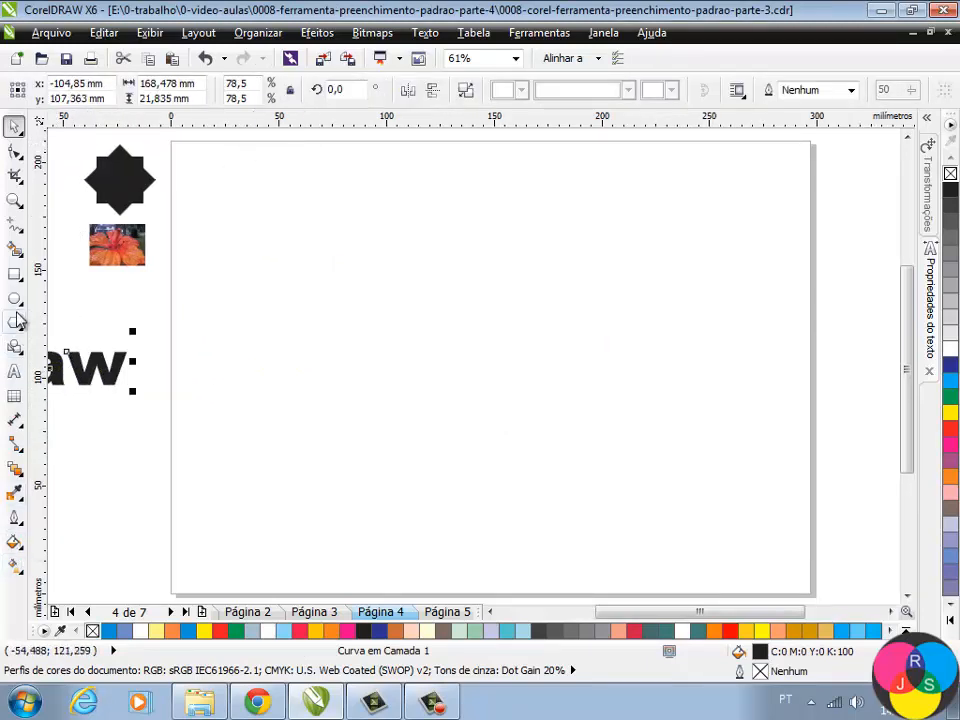
pyautogui.doubleClick(14, 276)
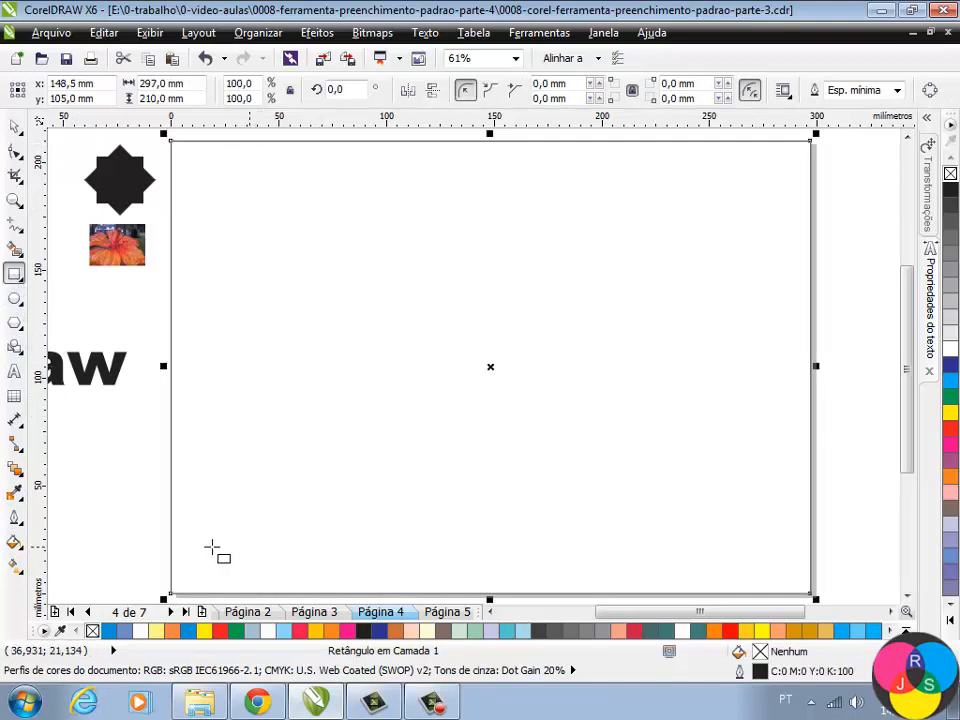
# - Fill the page-sized rectangle with the newly created high-resolution CorelDraw two-colour pattern
pyautogui.click(14, 542)
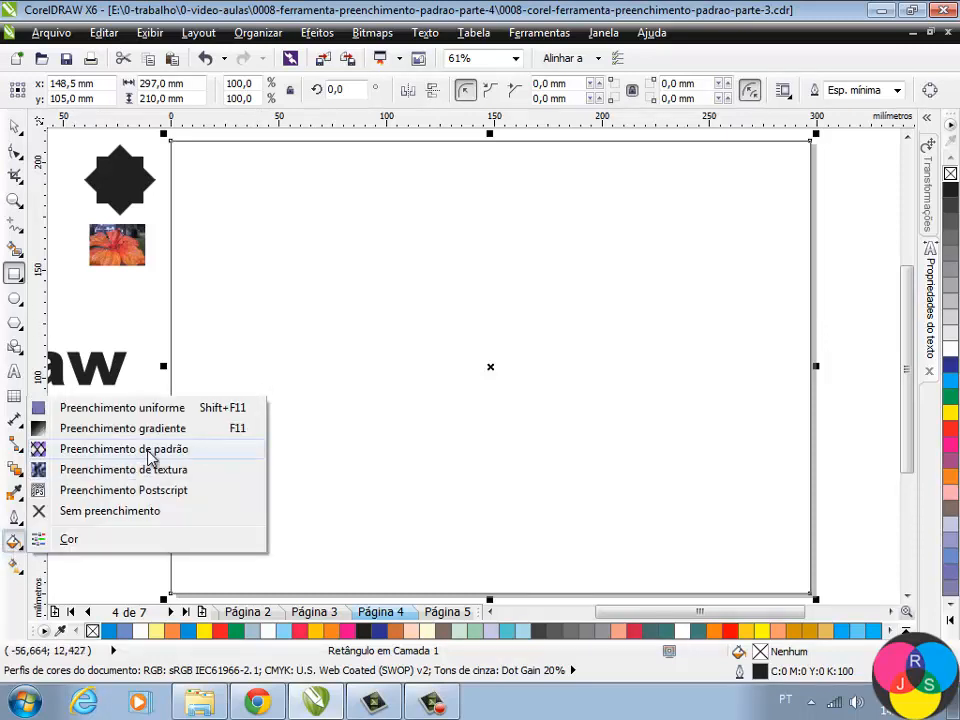
pyautogui.click(148, 451)
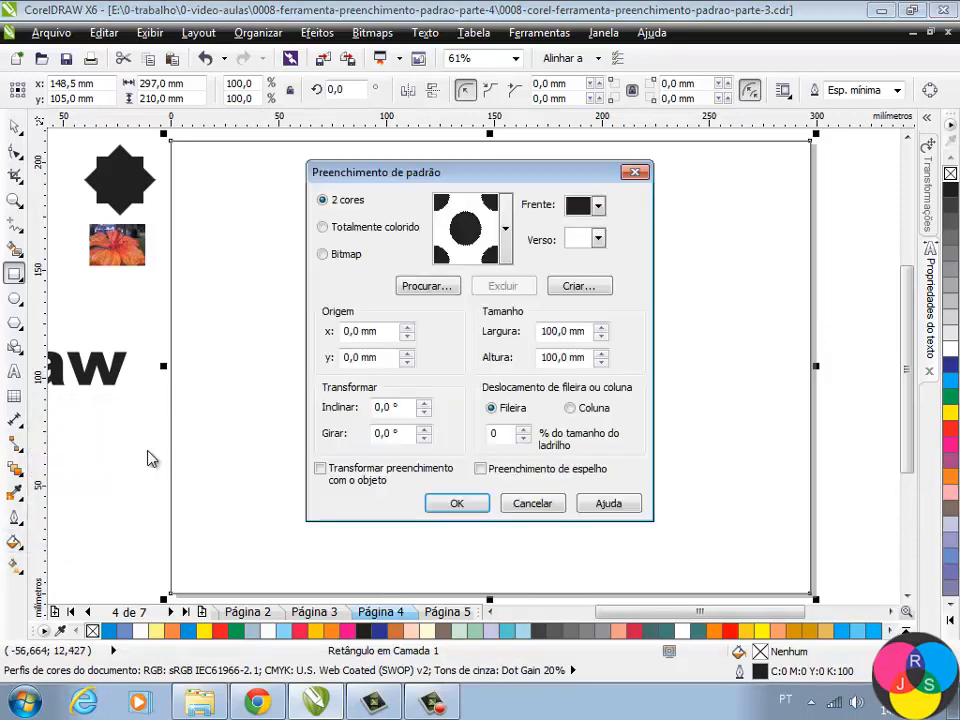
pyautogui.click(507, 232)
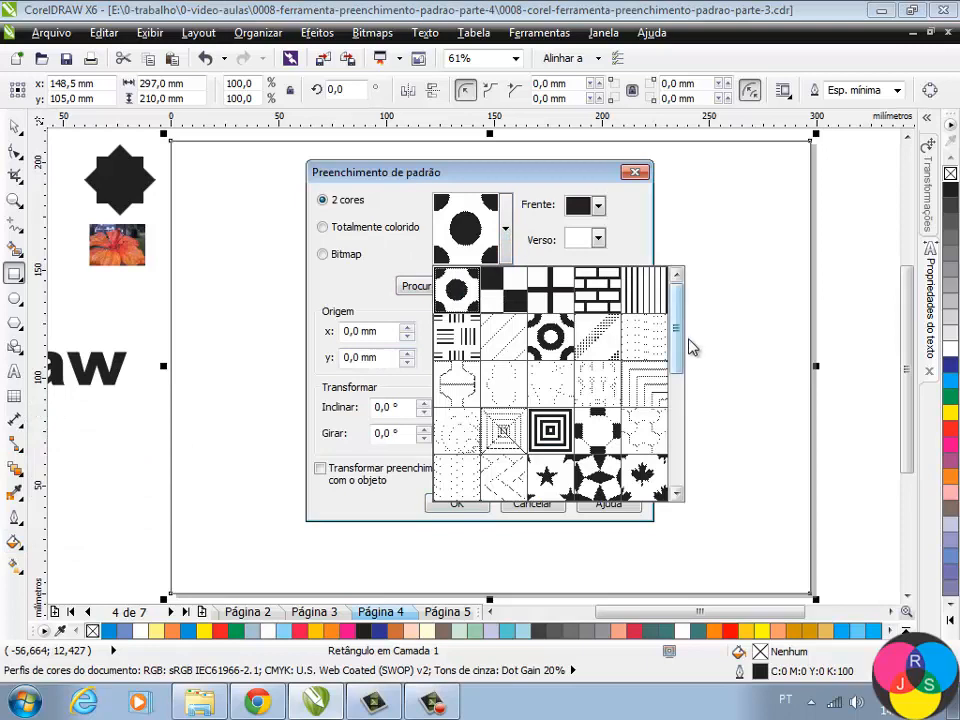
pyautogui.moveTo(677, 339); pyautogui.dragTo(678, 465)
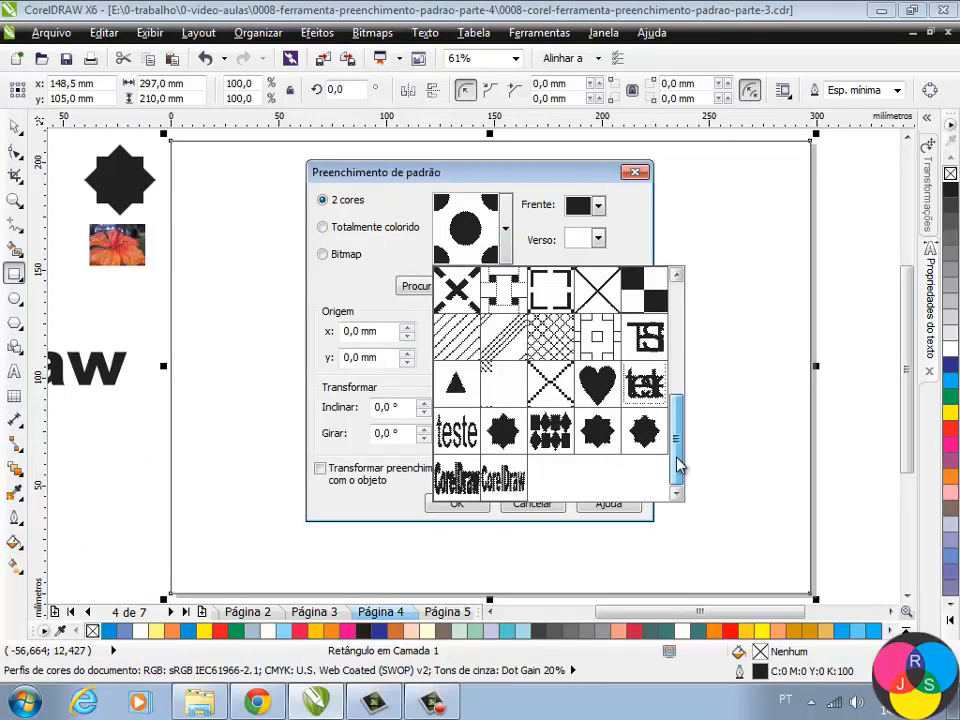
pyautogui.click(503, 481)
pyautogui.click(459, 507)
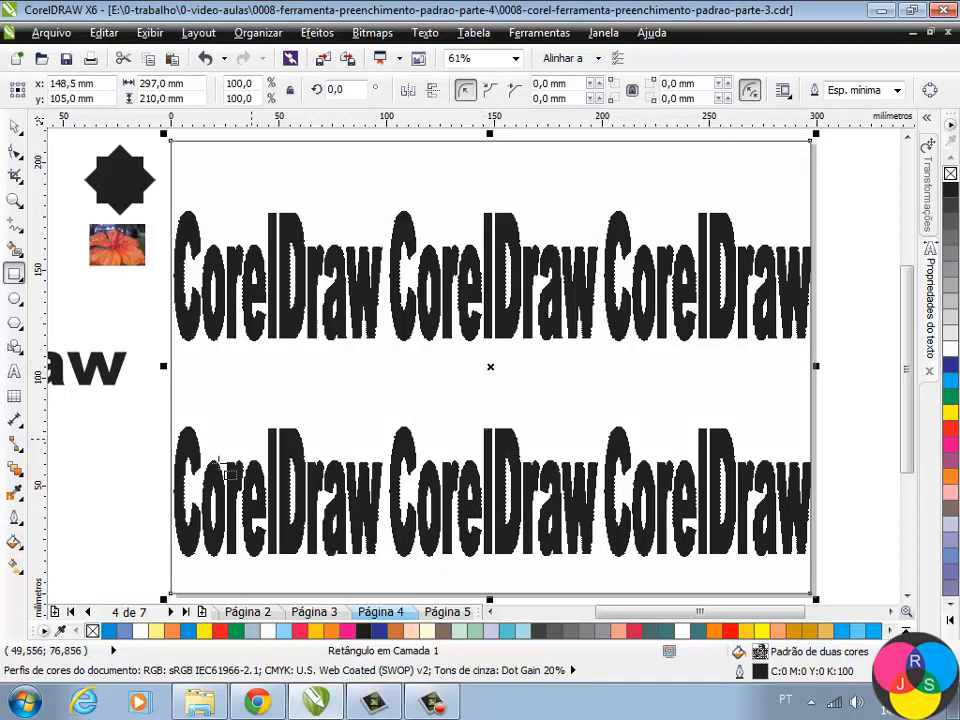
# - Set the tile height of the rectangle's CorelDraw pattern fill to 25 mm
pyautogui.click(14, 545)
pyautogui.click(168, 448)
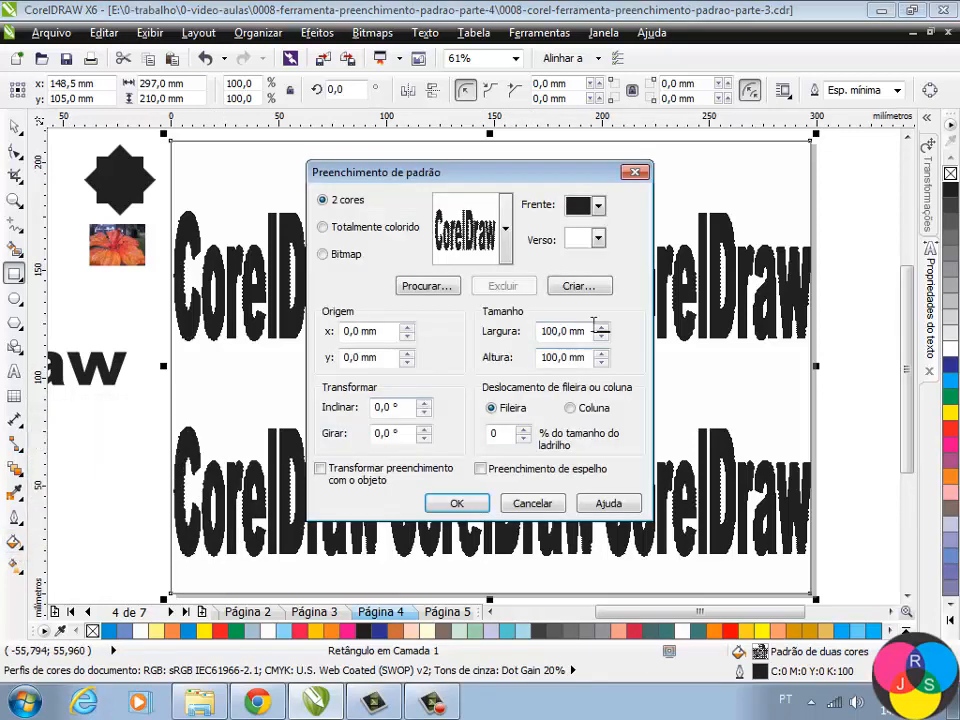
pyautogui.doubleClick(546, 358)
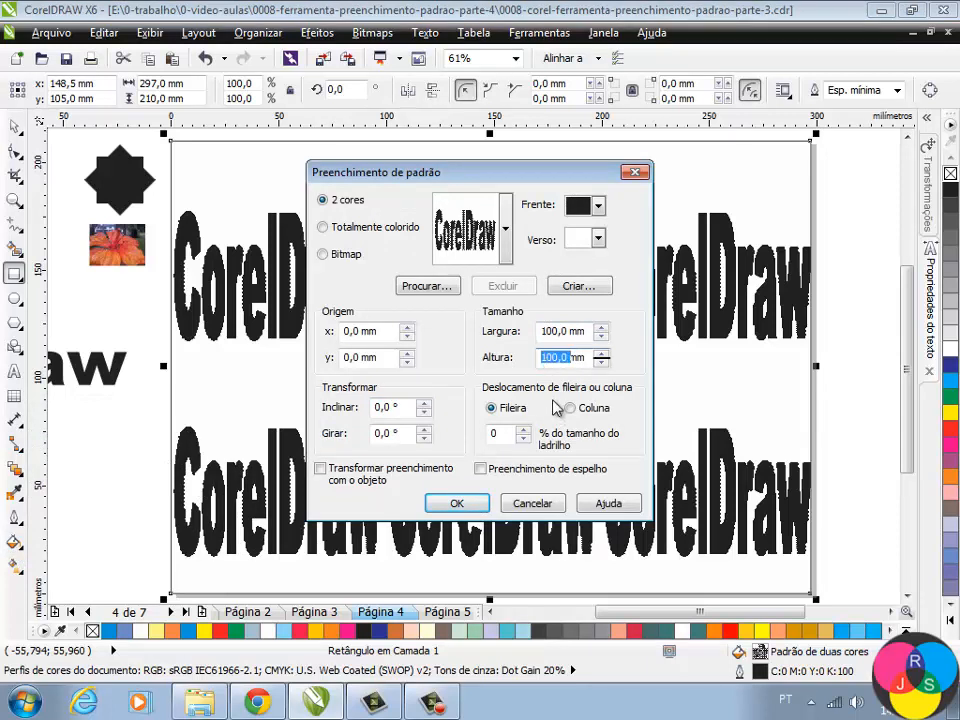
pyautogui.write('25')
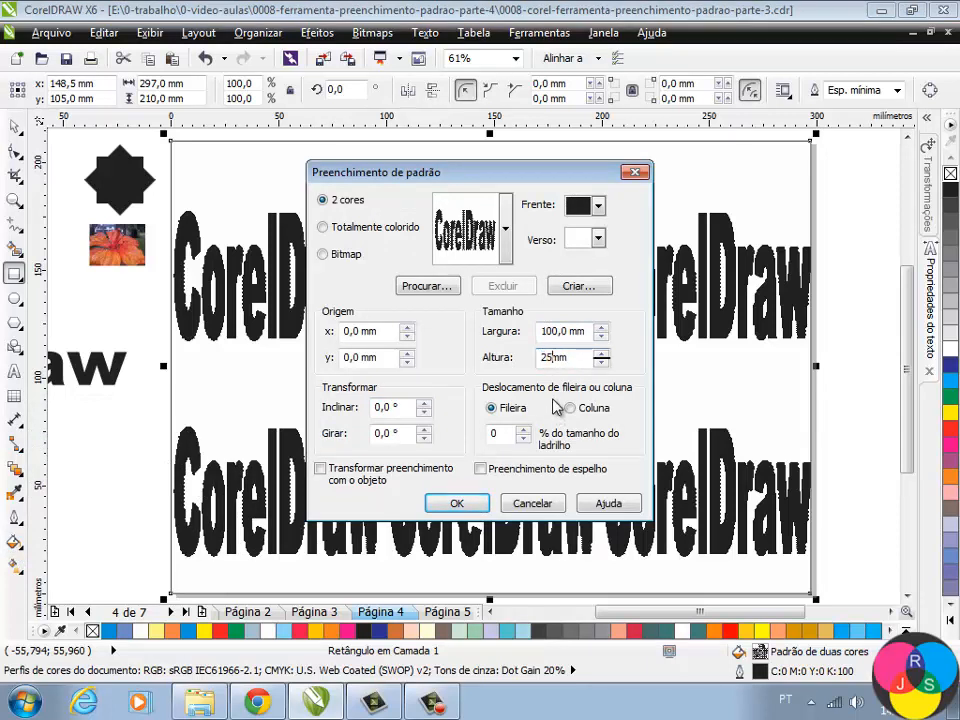
pyautogui.click(456, 503)
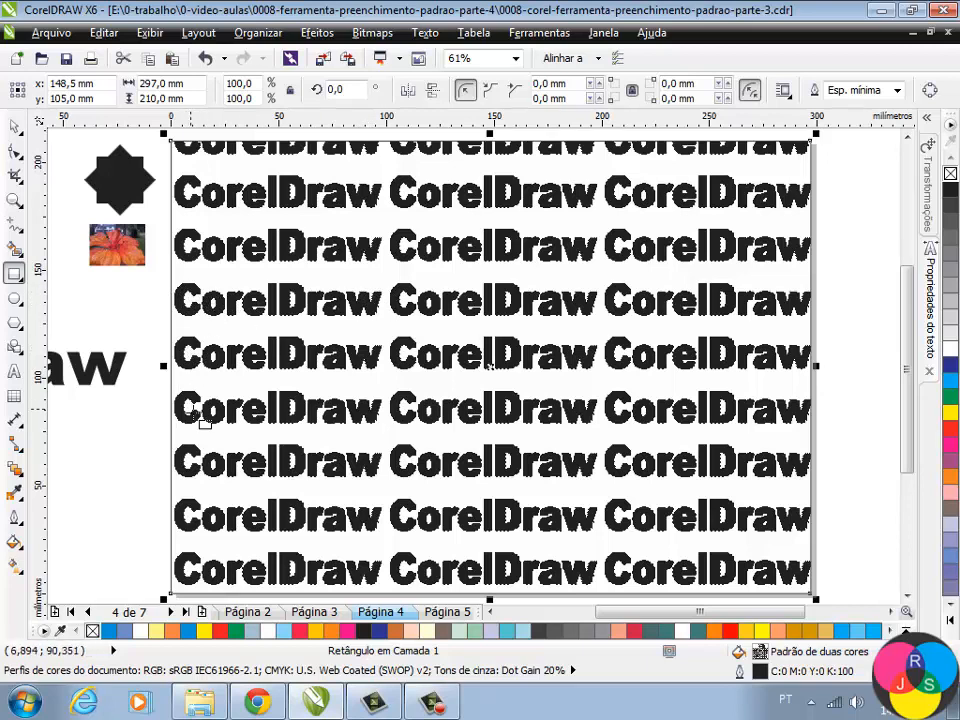
# - Recolour the rectangle's CorelDraw two-colour pattern with a red front and an orange back, and rotate the pattern 5°
pyautogui.click(14, 542)
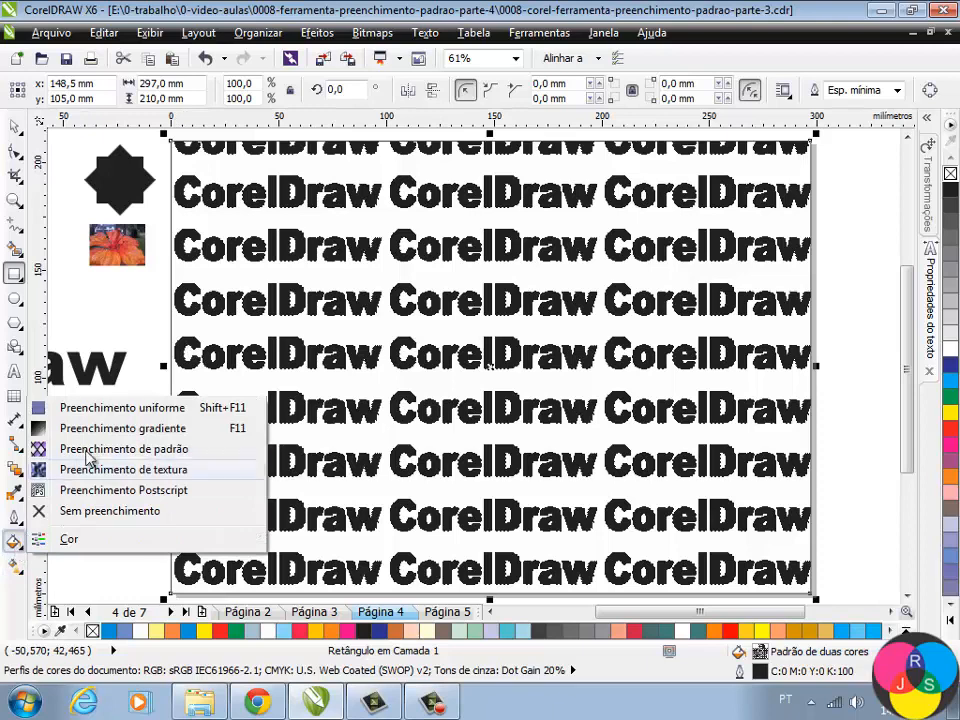
pyautogui.click(150, 449)
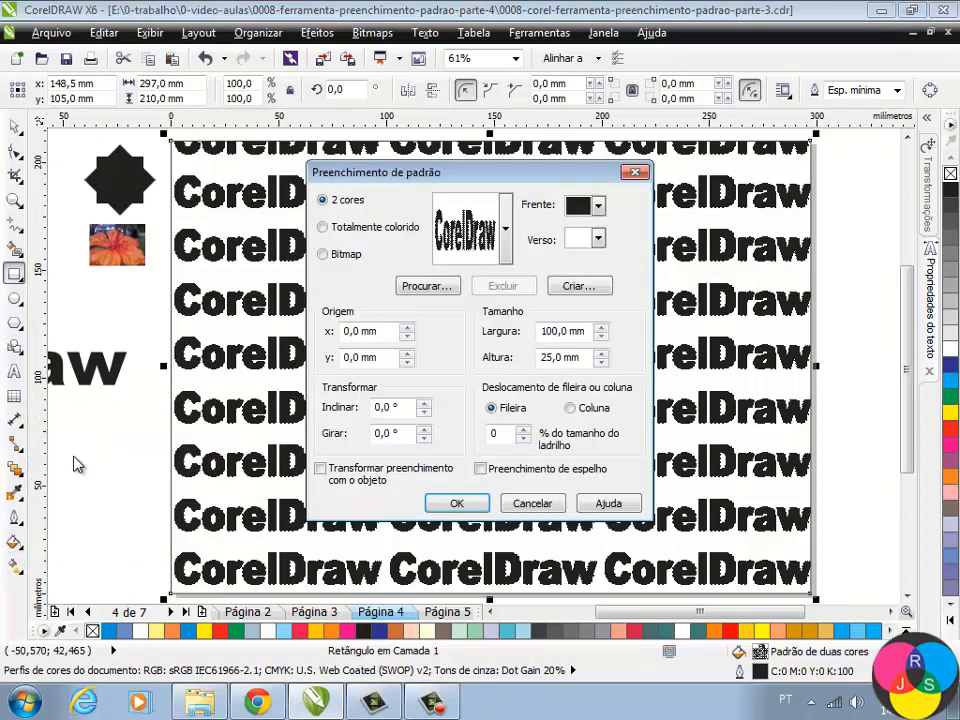
pyautogui.click(598, 204)
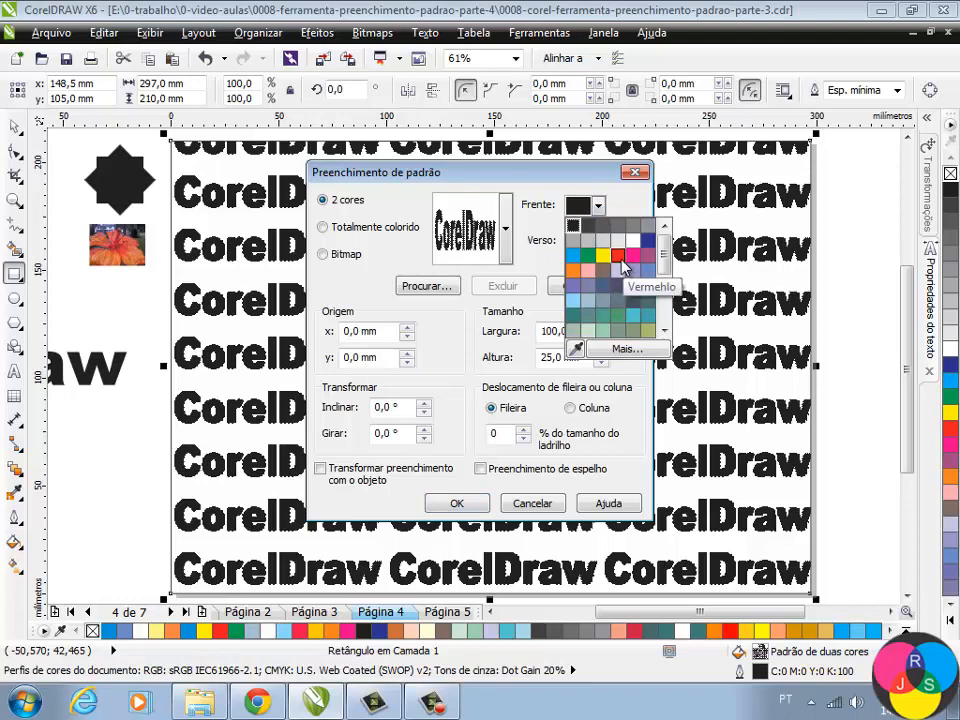
pyautogui.click(618, 256)
pyautogui.click(598, 241)
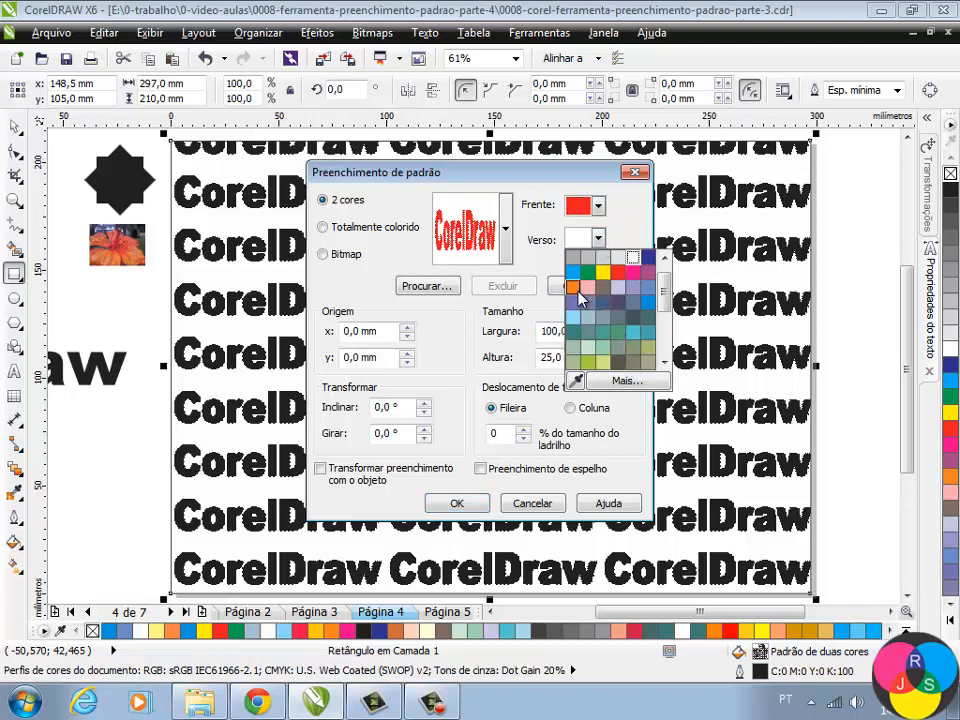
pyautogui.click(574, 287)
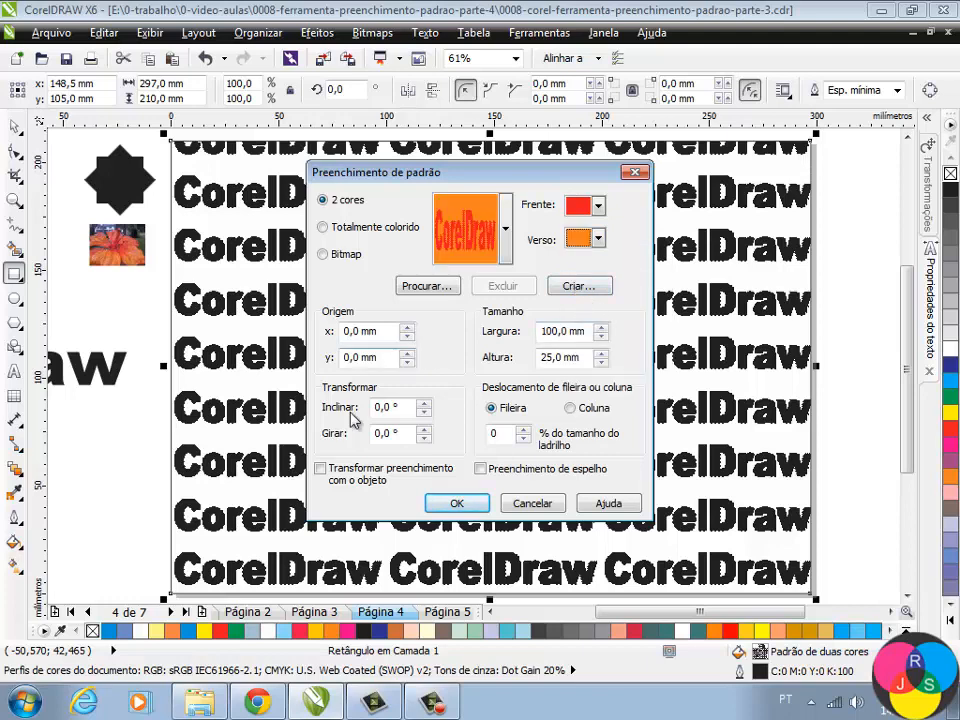
pyautogui.moveTo(398, 434); pyautogui.dragTo(313, 451)
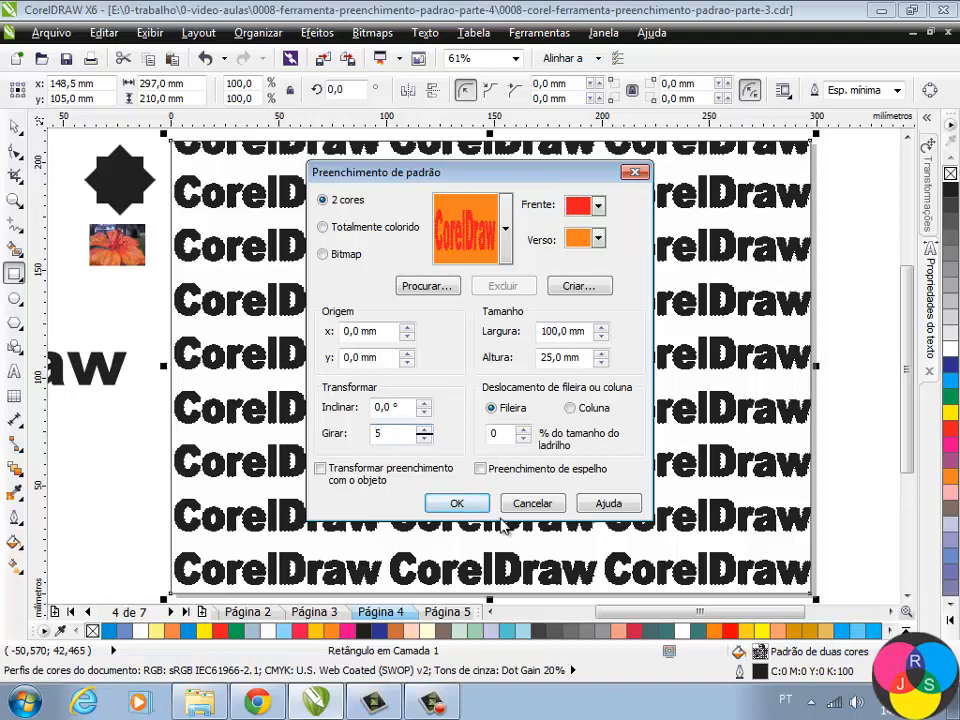
pyautogui.click(455, 507)
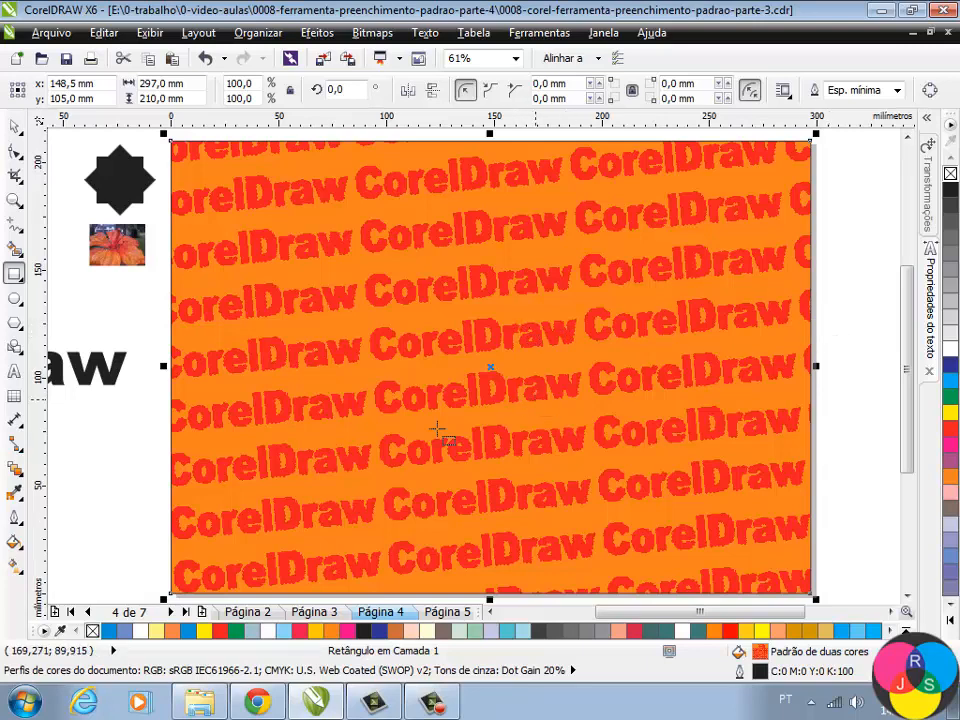
# - Enable mirror fill for the rectangle's red and orange CorelDraw pattern
pyautogui.click(14, 541)
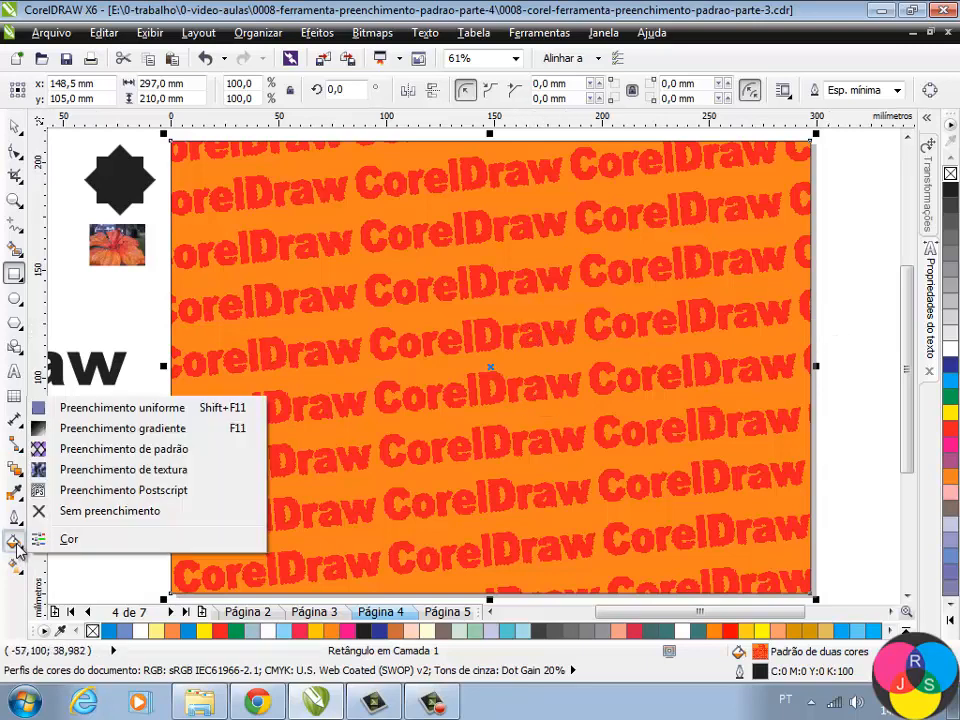
pyautogui.click(112, 451)
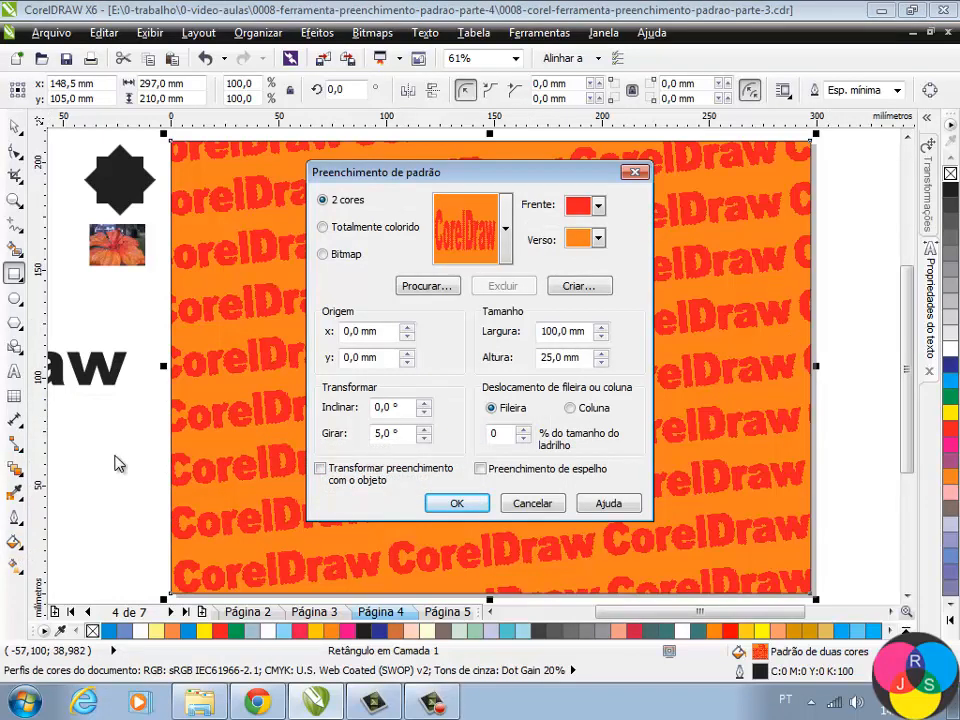
pyautogui.click(482, 470)
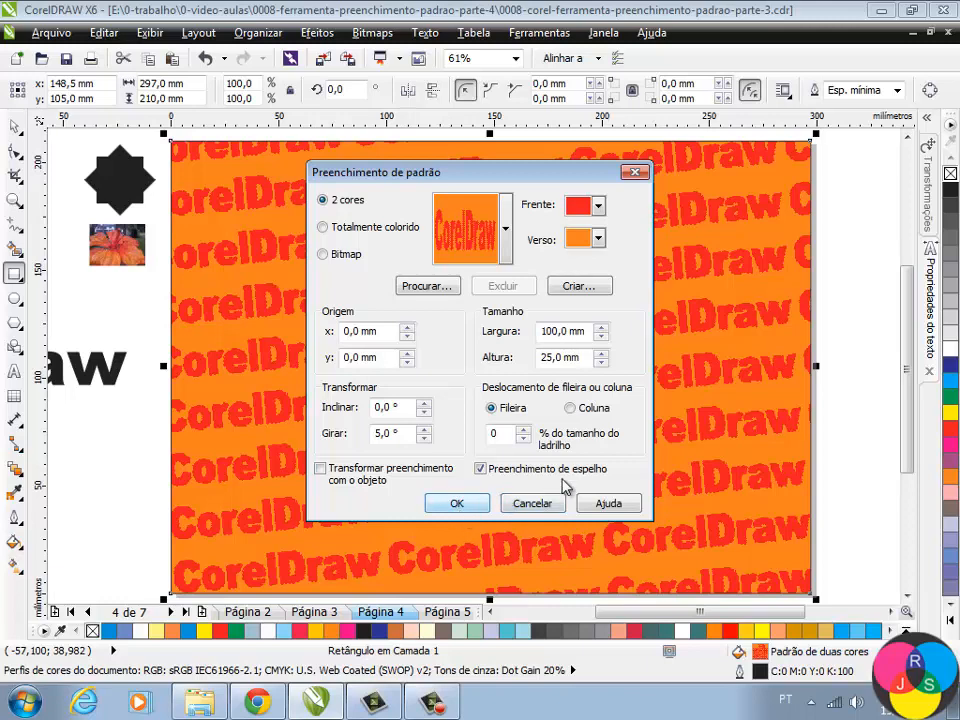
pyautogui.click(456, 504)
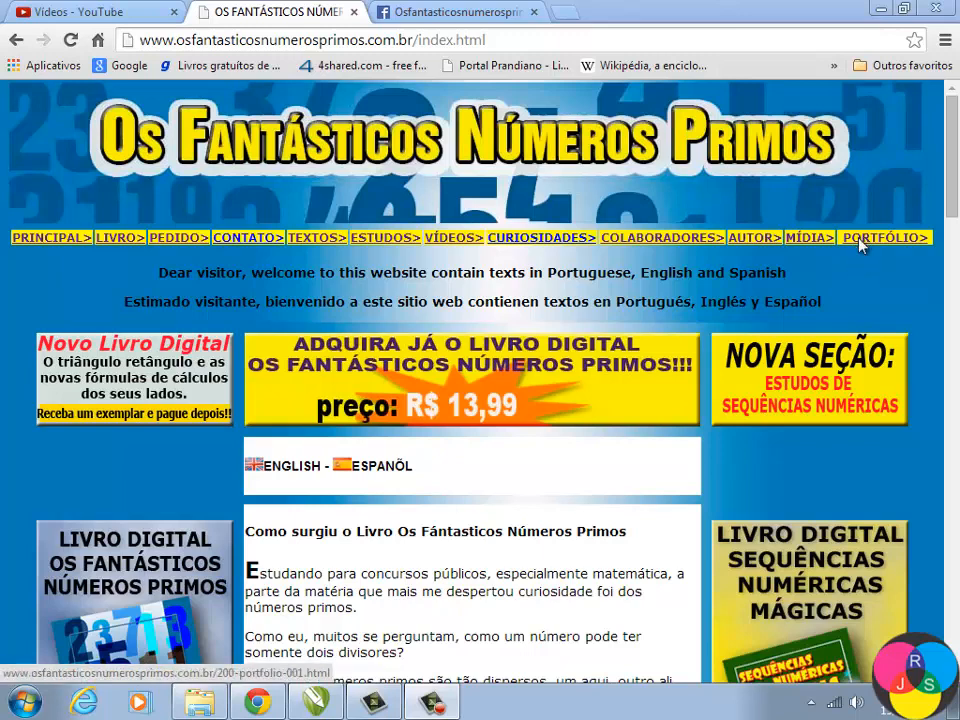
# - In the web browser, open the portfolio page of the Os Fantásticos Números Primos website and look through its book covers
pyautogui.click(861, 244)
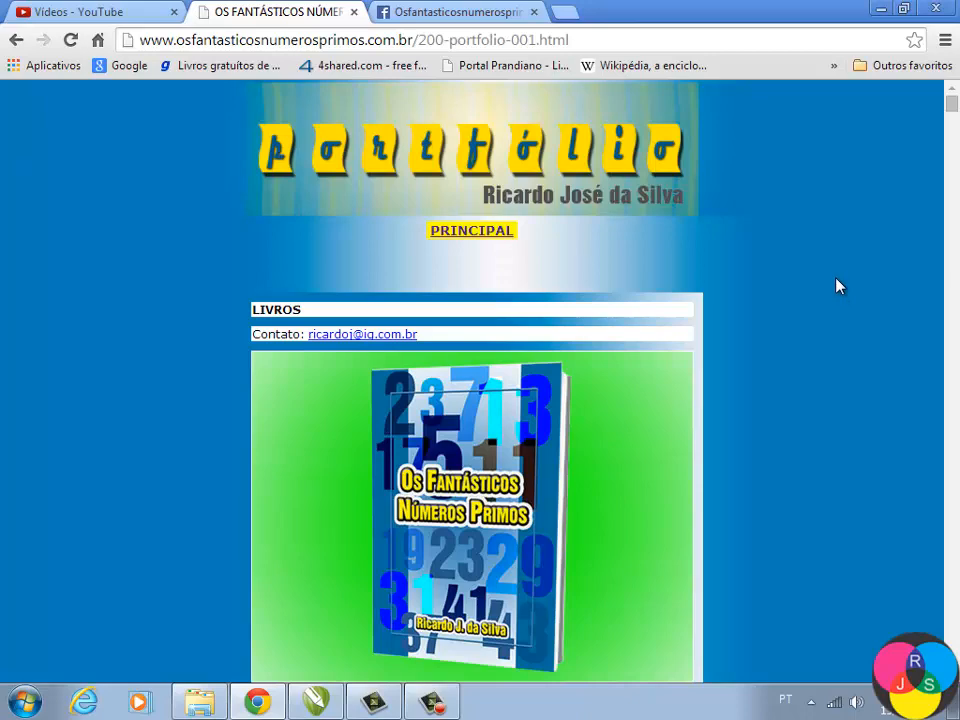
pyautogui.scroll(-5, 838, 286)
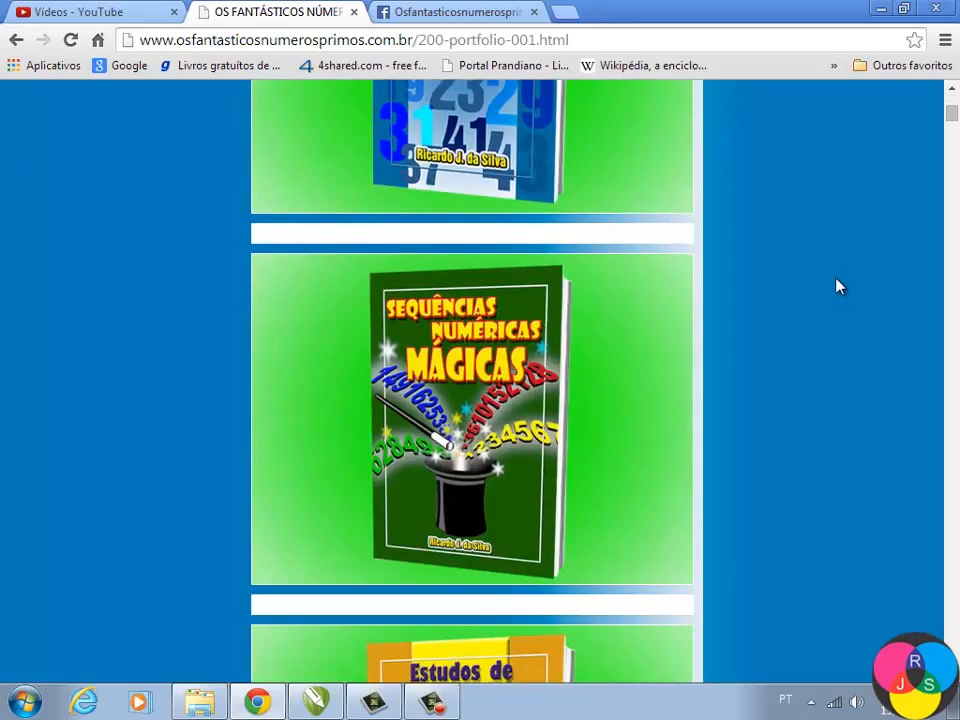
pyautogui.scroll(-4, 838, 286)
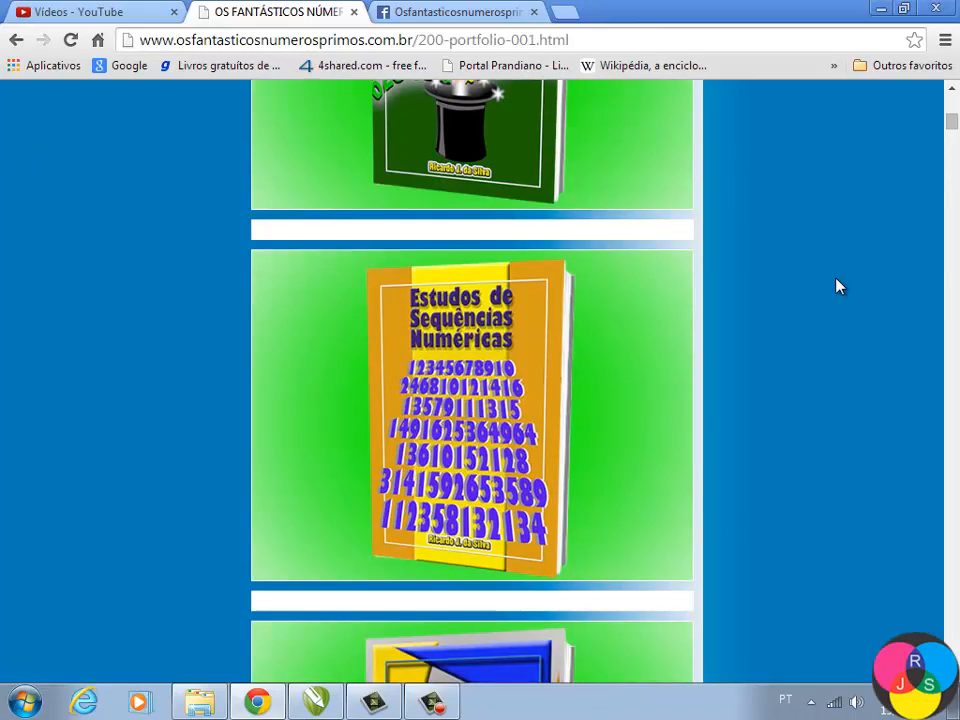
pyautogui.scroll(-3, 838, 286)
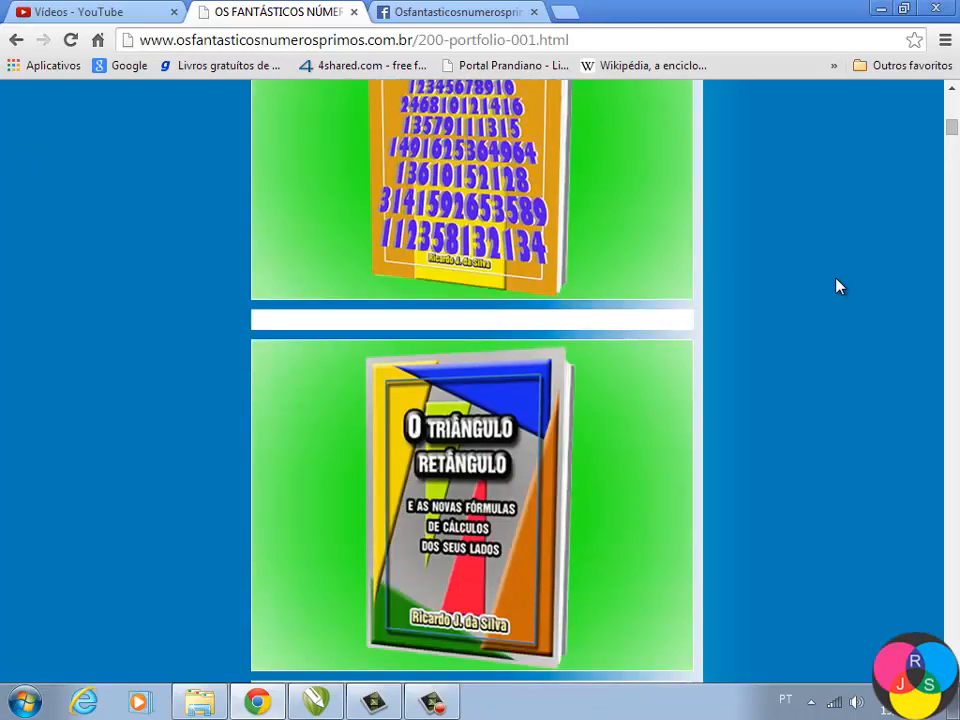
pyautogui.scroll(-2, 838, 286)
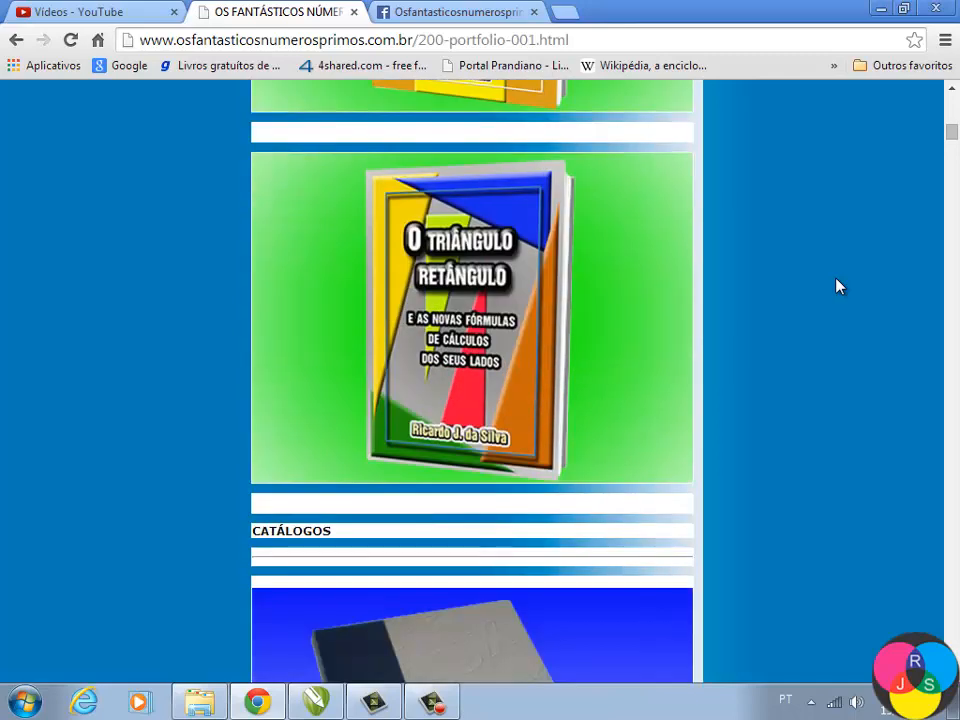